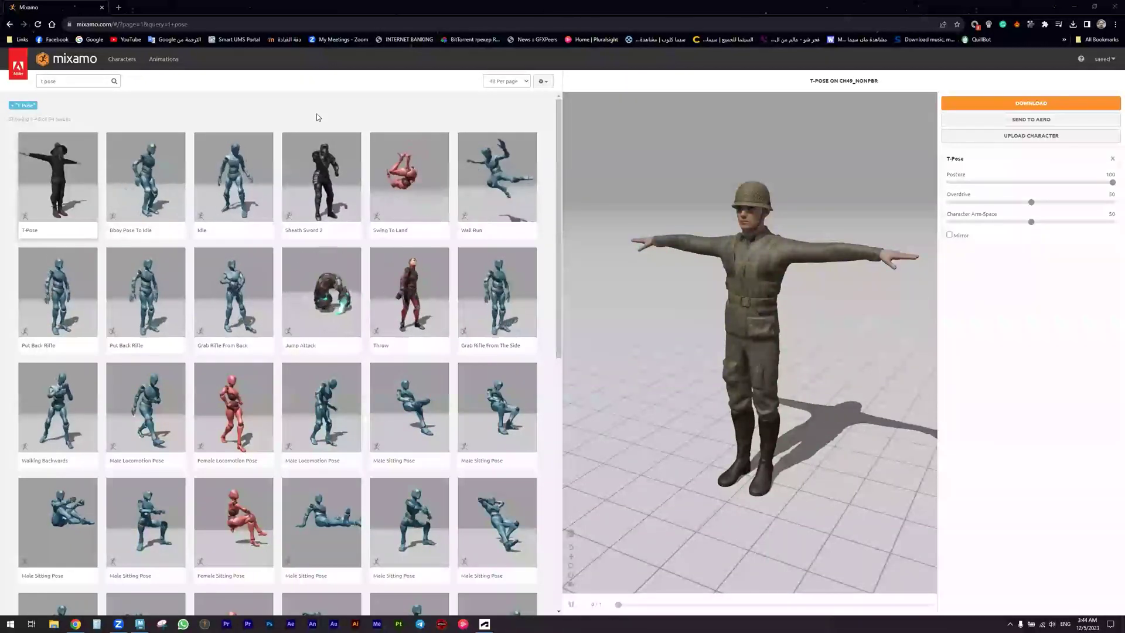
Apply the Bboy Pose To Idle animation to the soldier in Mixamo's preview.
left_click(146, 176)
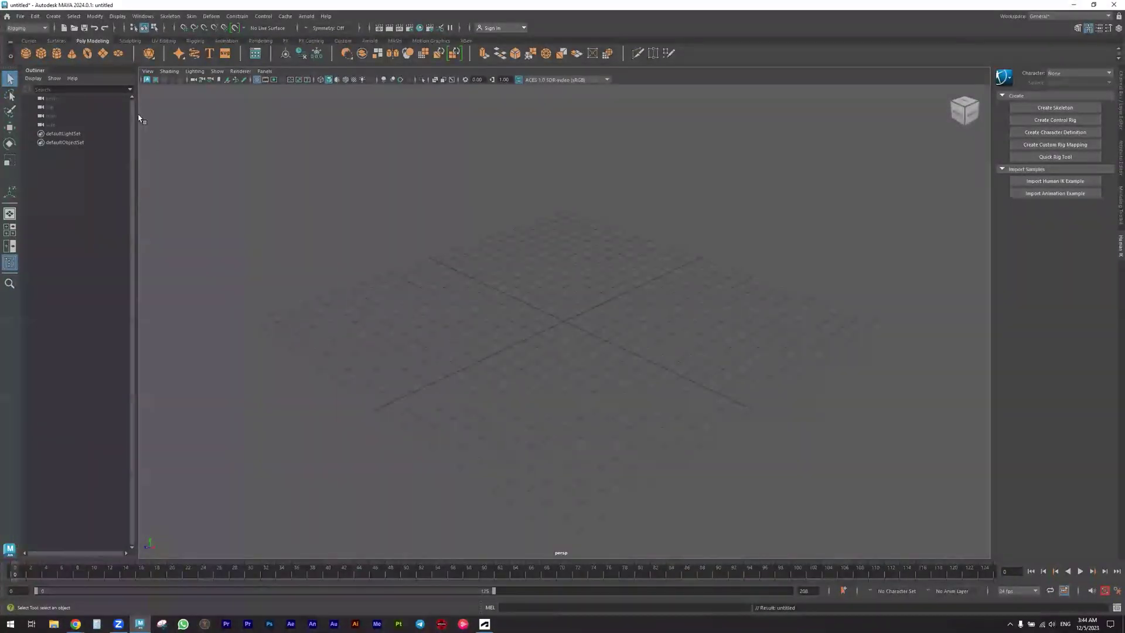
Browse to E:\Scientific College of Design\Computer Animation IV in the Open dialog, then cancel.
left_click(20, 16)
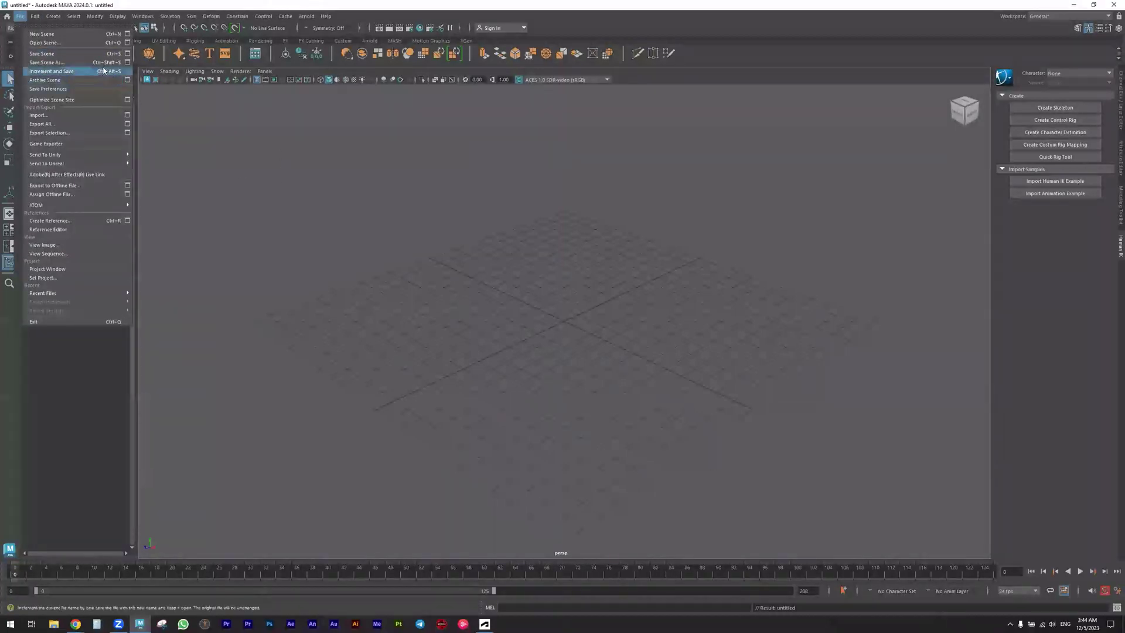
left_click(57, 43)
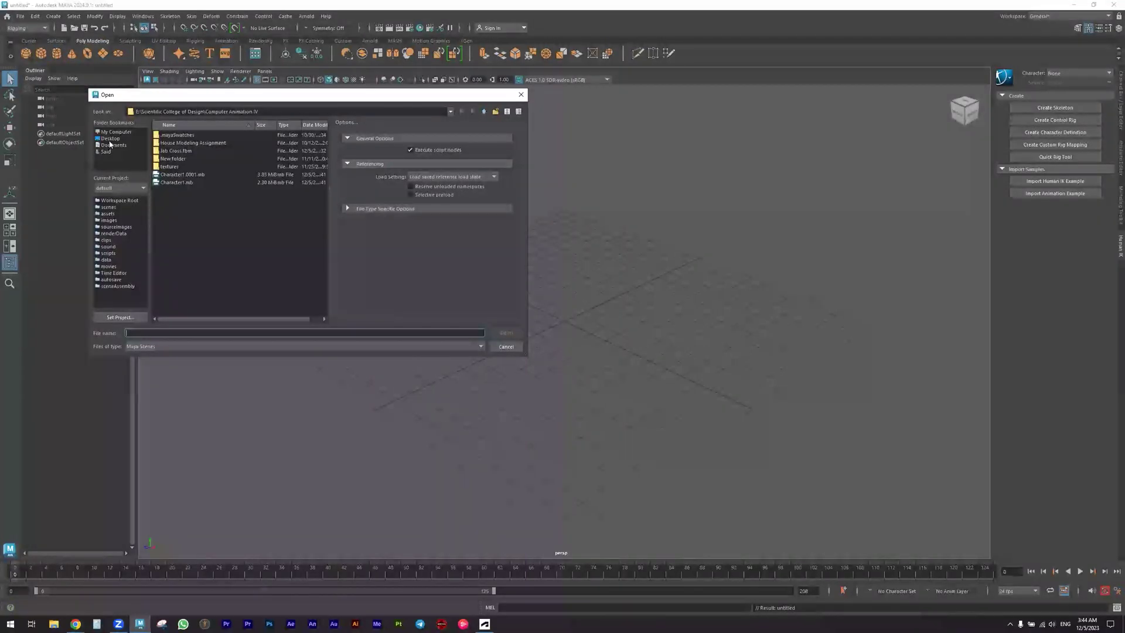
left_click(115, 132)
double_click(179, 151)
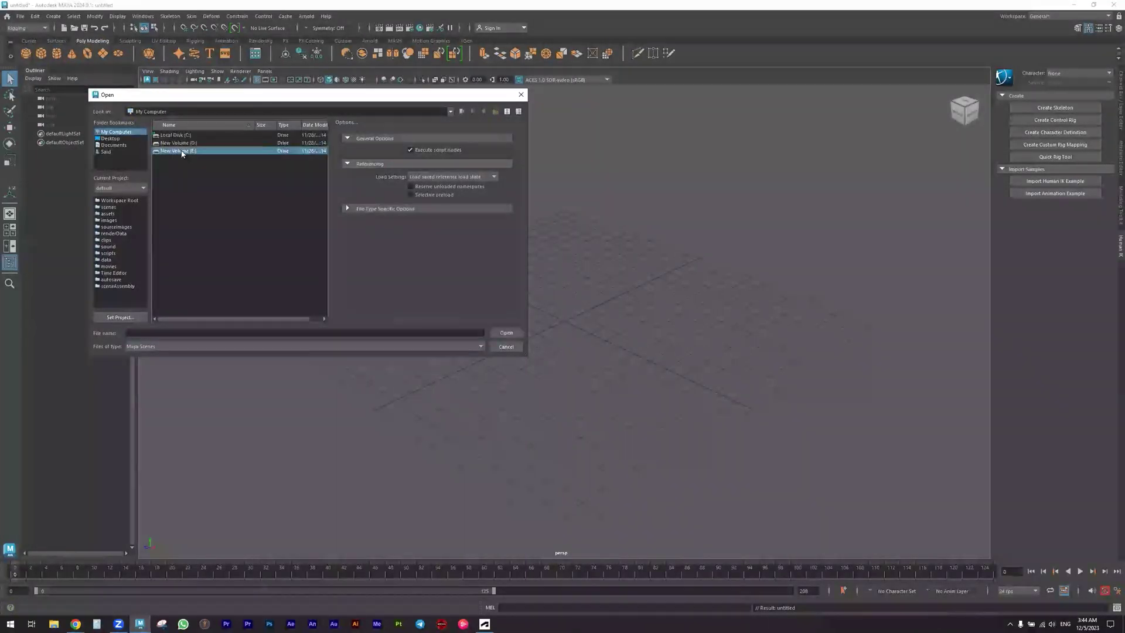
double_click(185, 147)
double_click(187, 144)
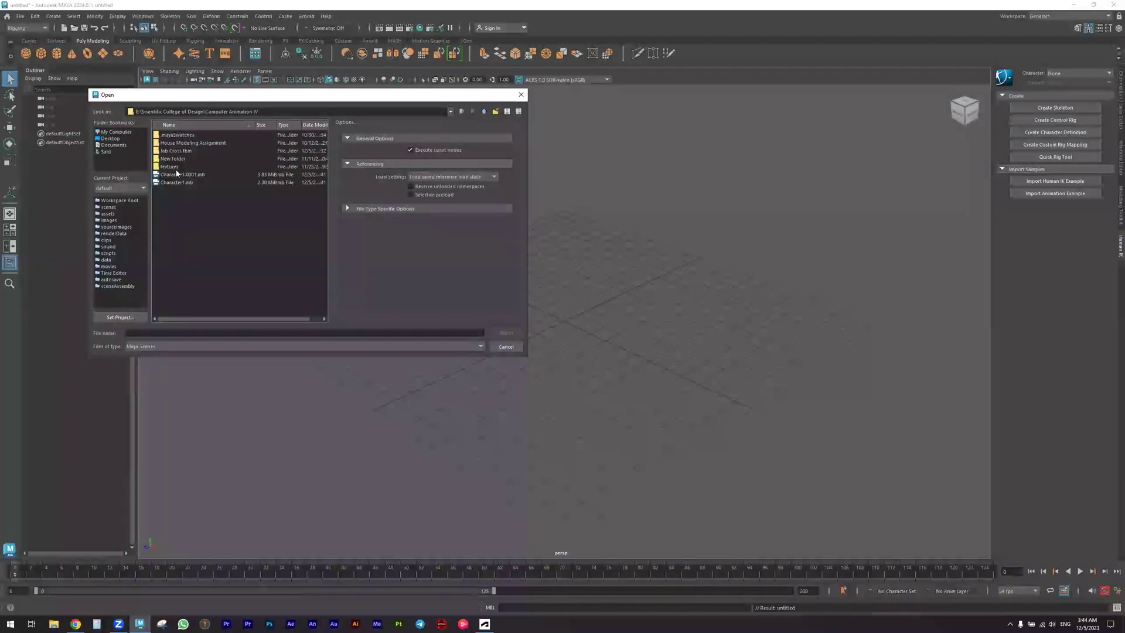
left_click(506, 346)
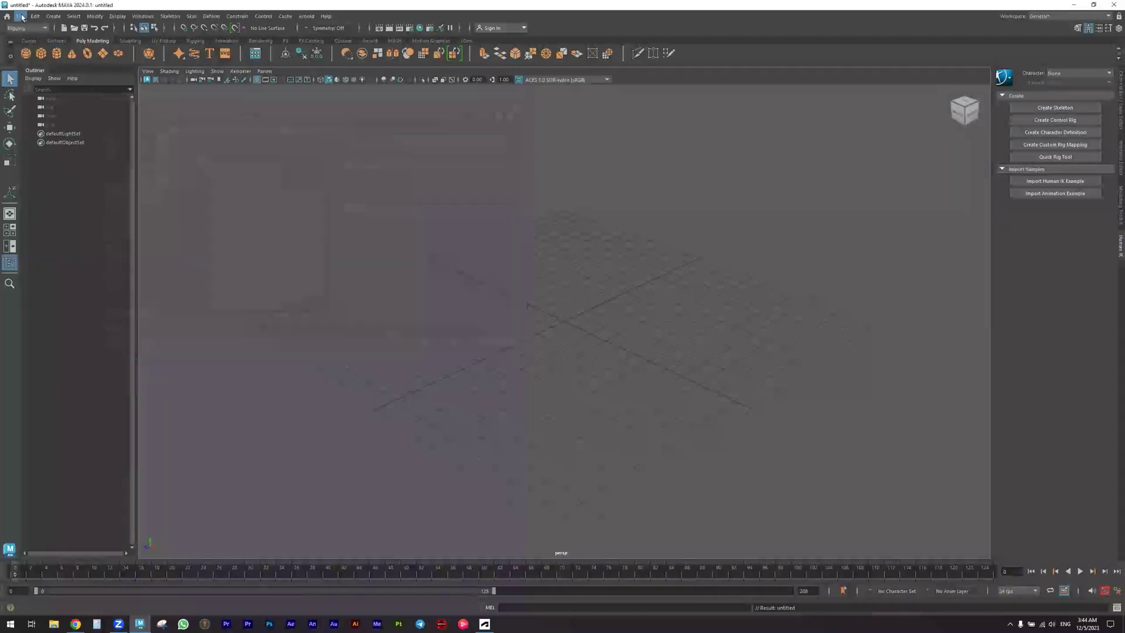
Import Jab Cross.fbx from the Computer Animation IV folder on drive E:.
left_click(20, 15)
left_click(39, 115)
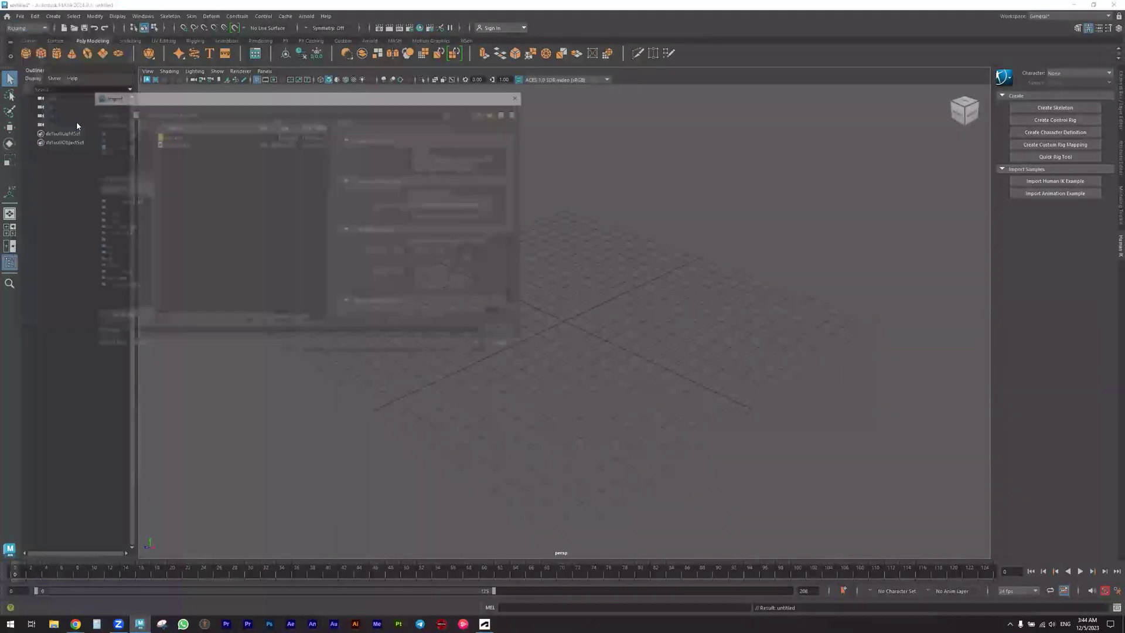
left_click(111, 139)
left_click(117, 132)
double_click(174, 151)
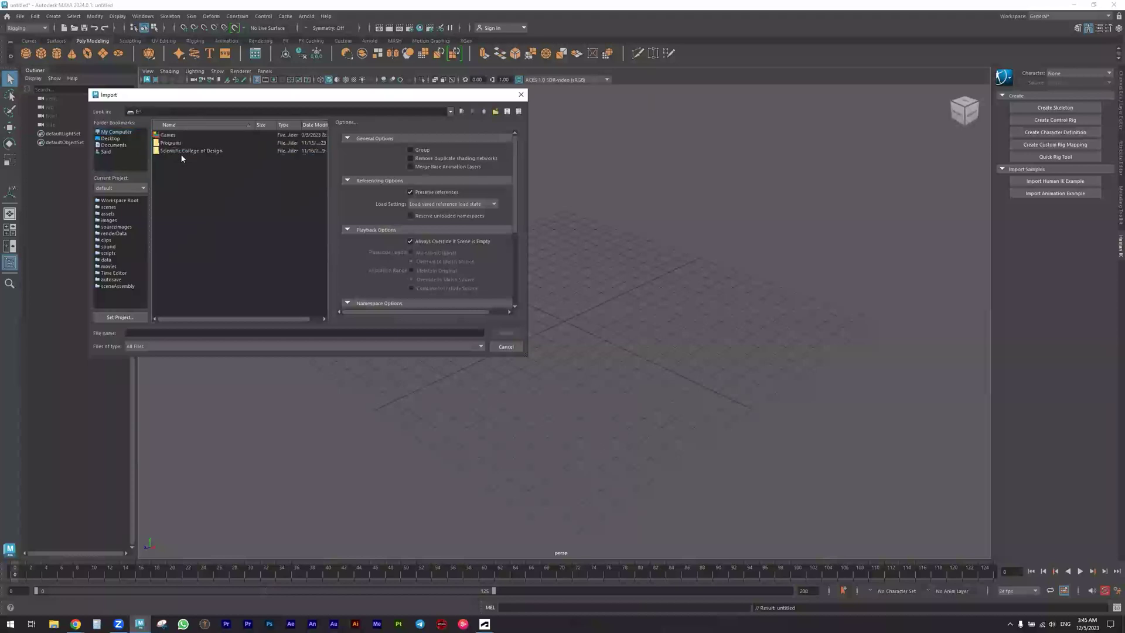
left_click(181, 151)
double_click(182, 152)
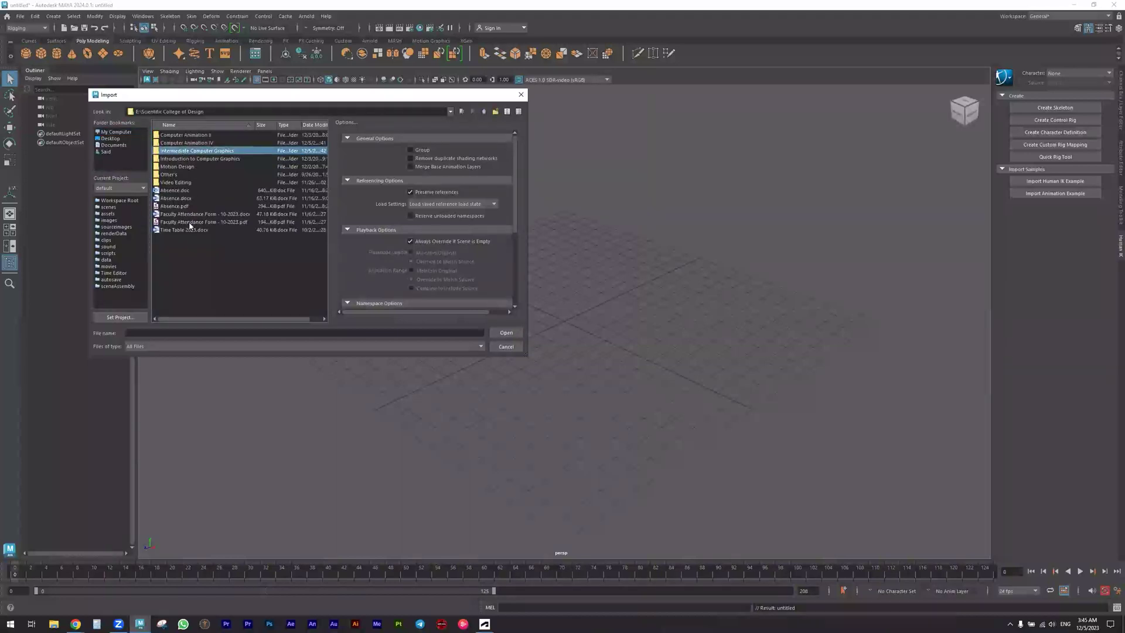
double_click(188, 143)
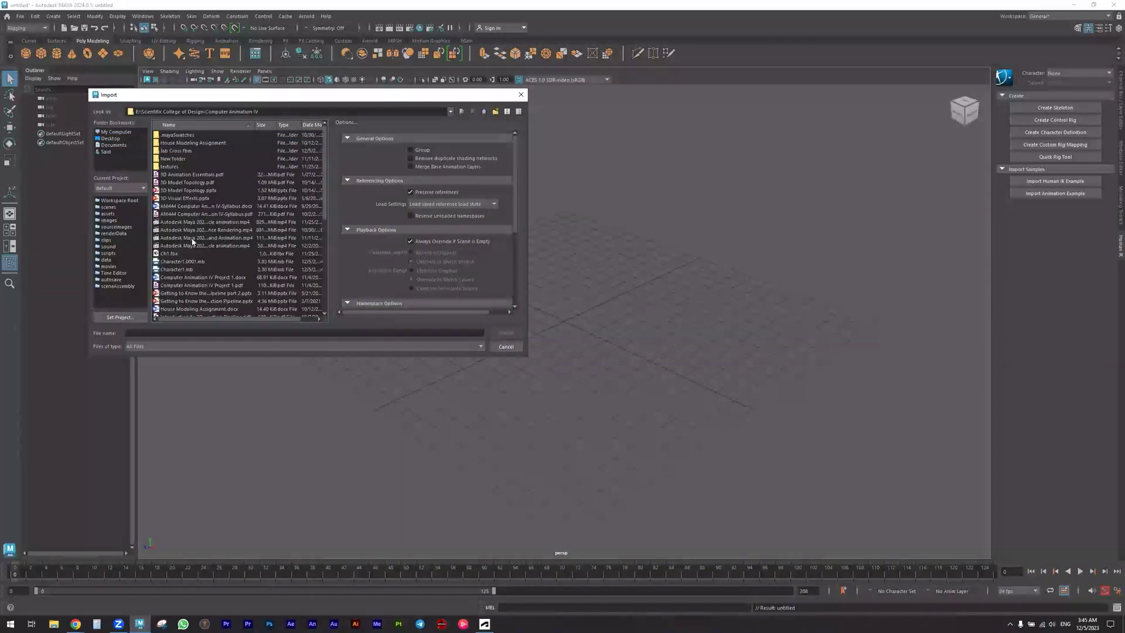
scroll(203, 290, "down", 1)
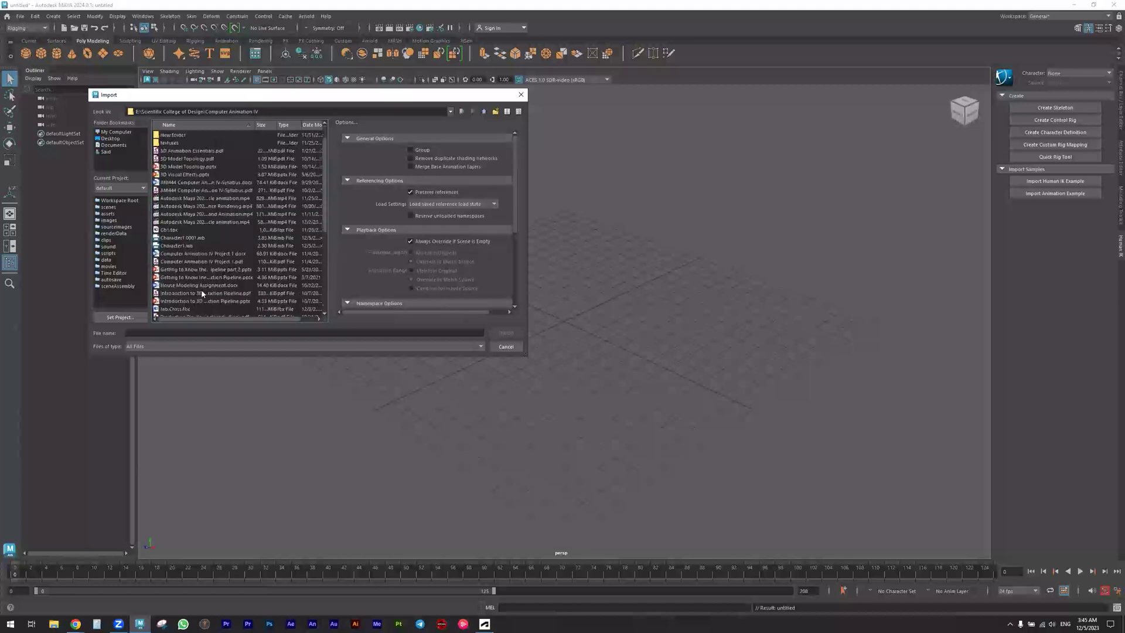
left_click(182, 309)
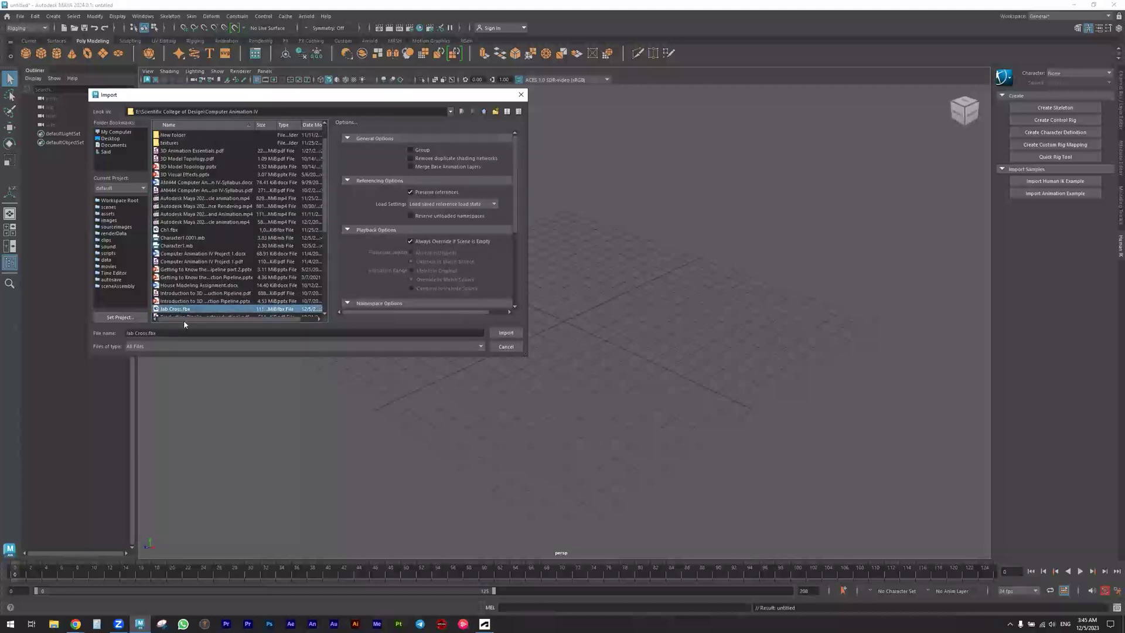
double_click(174, 310)
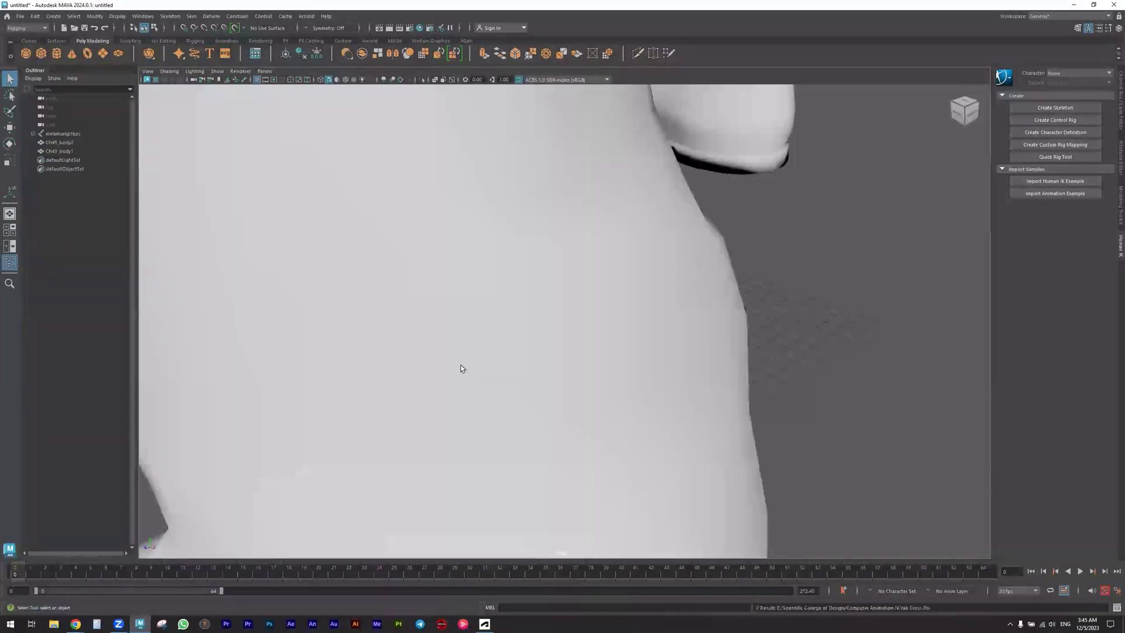
Frame the boxer, play the Jab Cross animation, stop it, and return to frame 0.
scroll(520, 351, "down", 10)
left_click_drag(519, 352, 436, 322, "alt")
right_click_drag(437, 322, 587, 319, "alt")
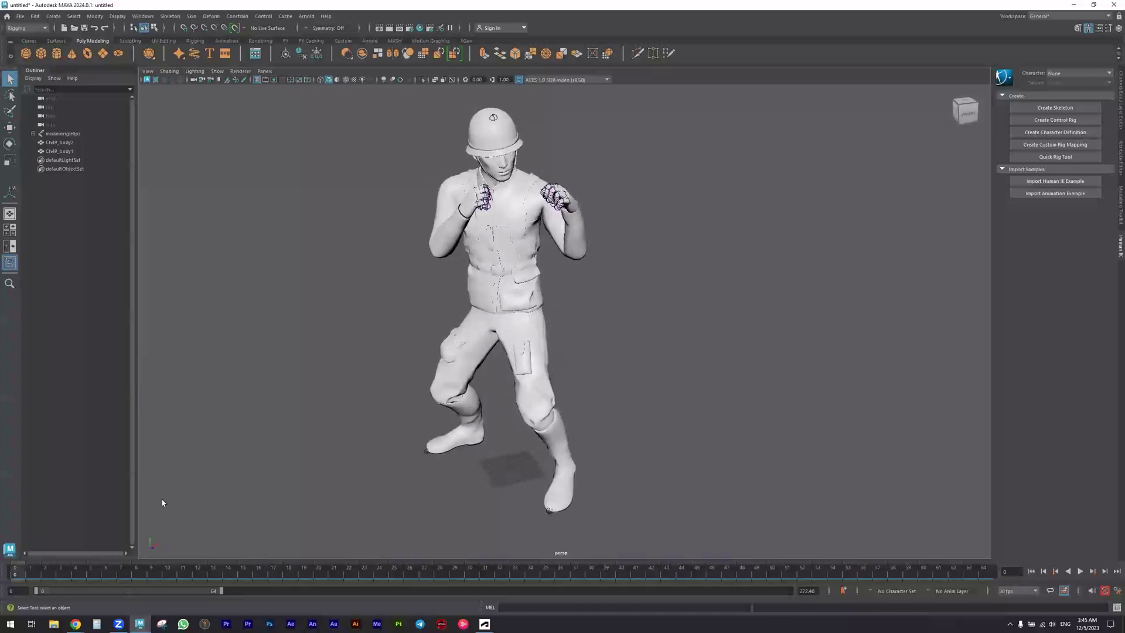
key("alt+v")
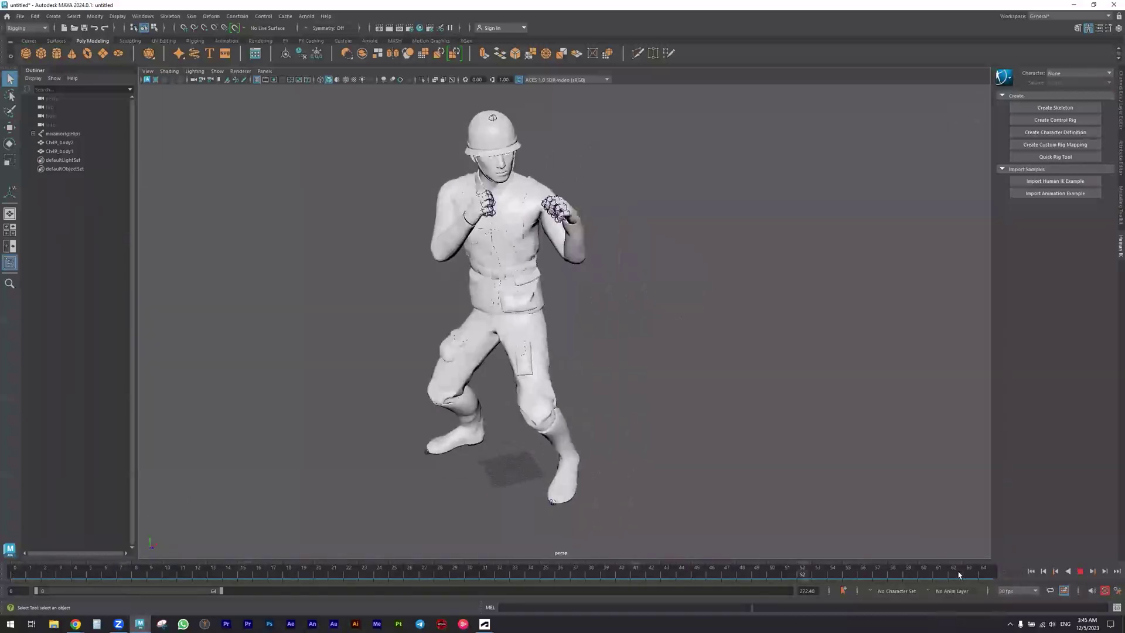
key("alt+v")
key("alt+shift+v")
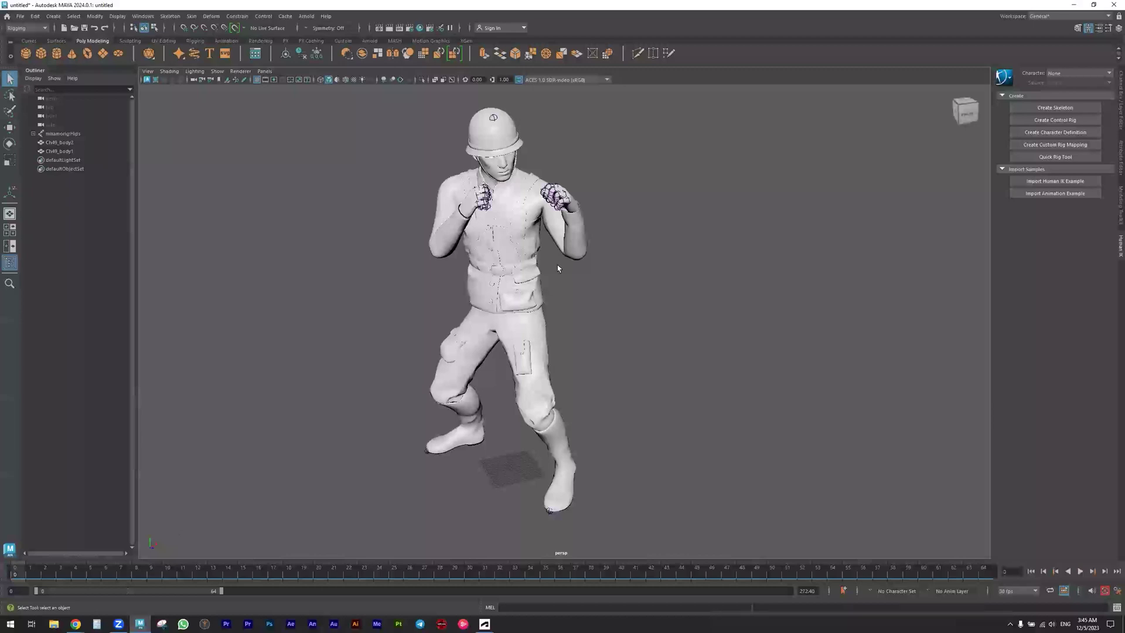
Select the mixamorig:Hips skeleton and display the character as wireframe.
left_click_drag(558, 268, 338, 365)
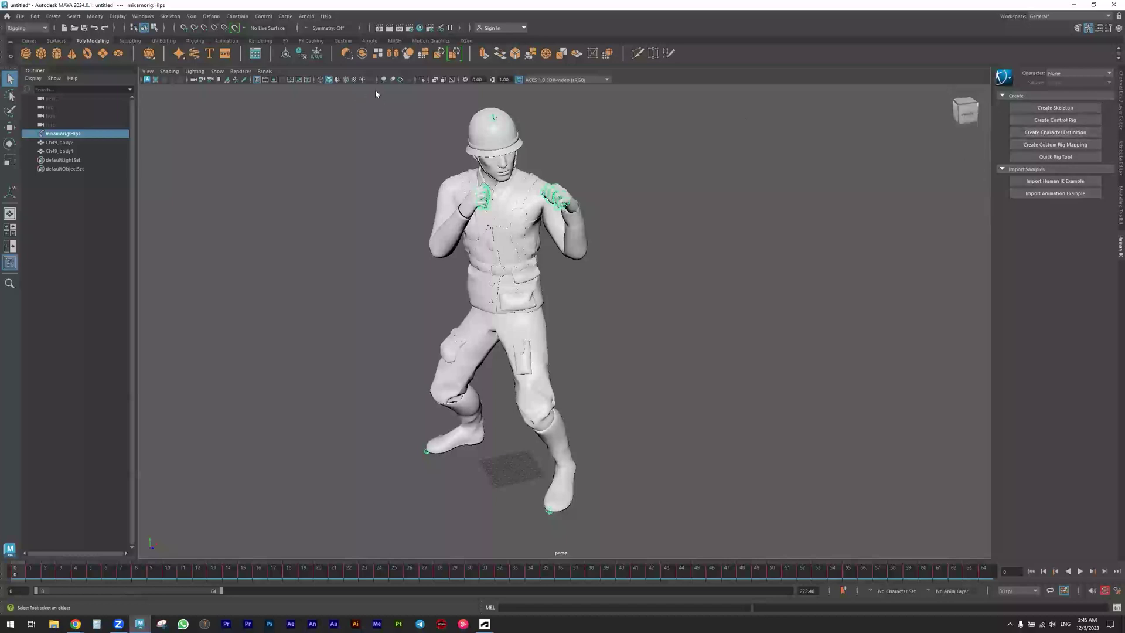
left_click(320, 79)
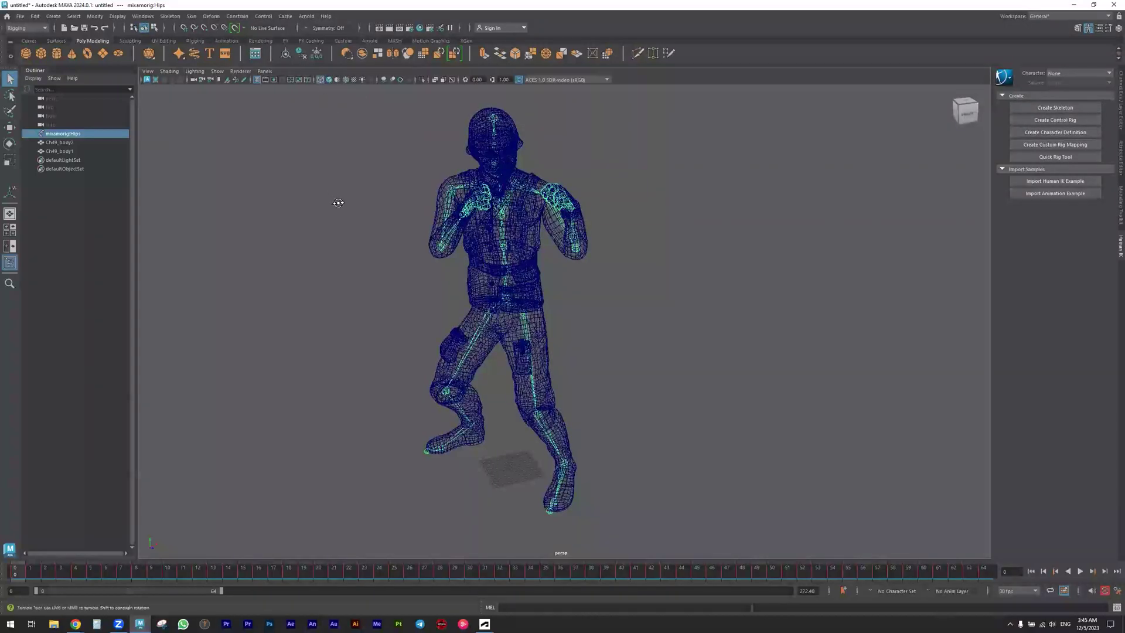
left_click_drag(338, 202, 374, 208, "alt")
left_click_drag(884, 171, 493, 328, "alt")
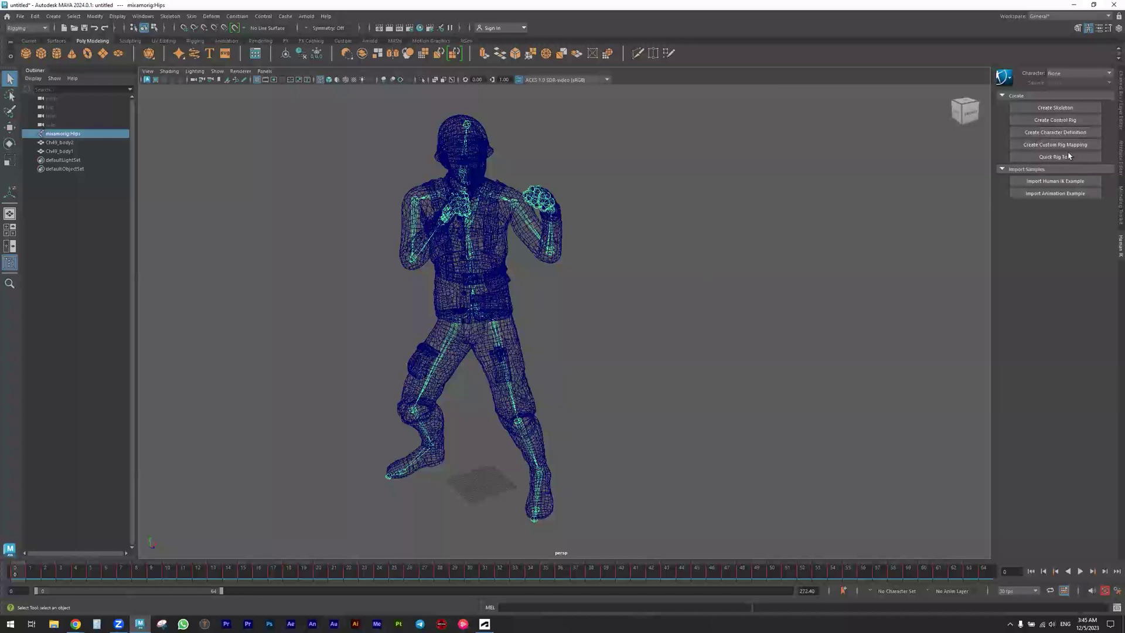
left_click(1046, 133)
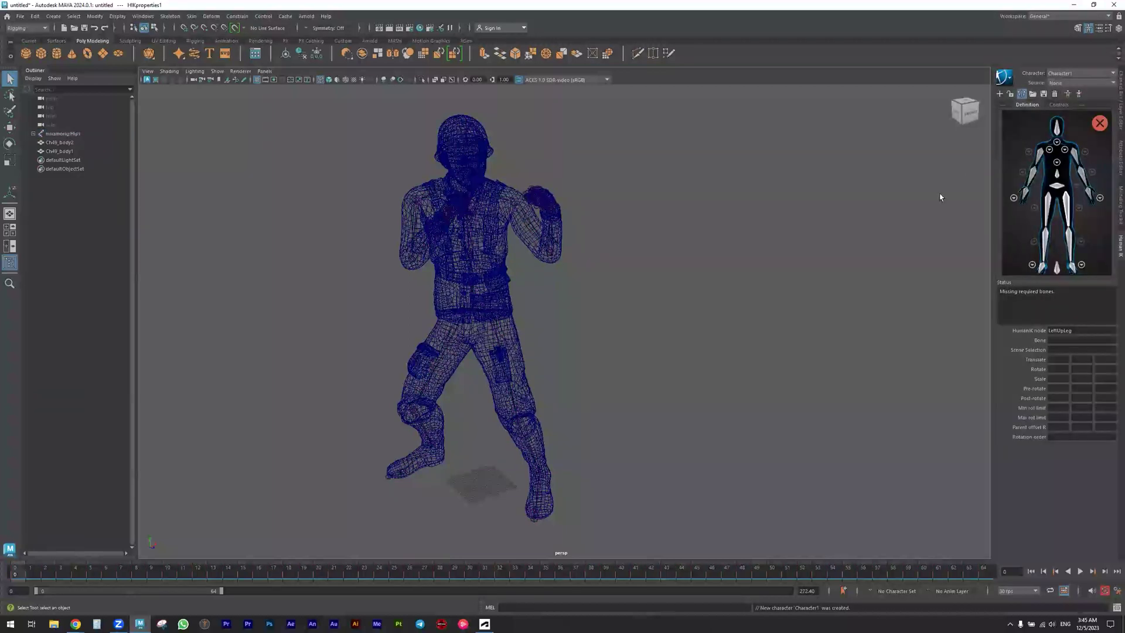
left_click(444, 326)
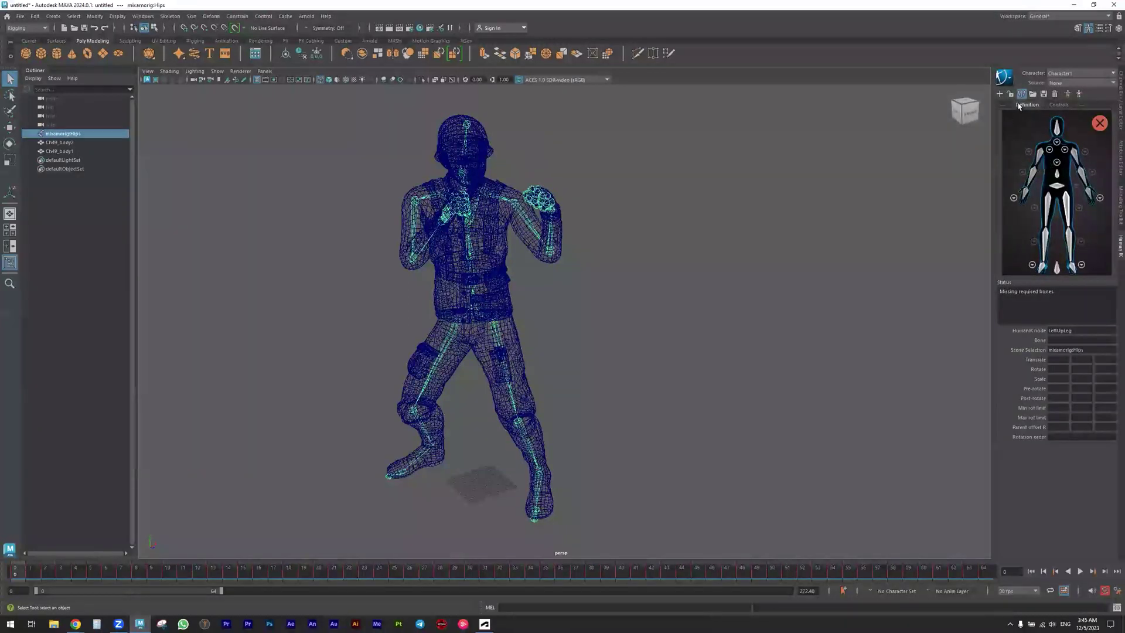
left_click(1032, 94)
left_click(1049, 208)
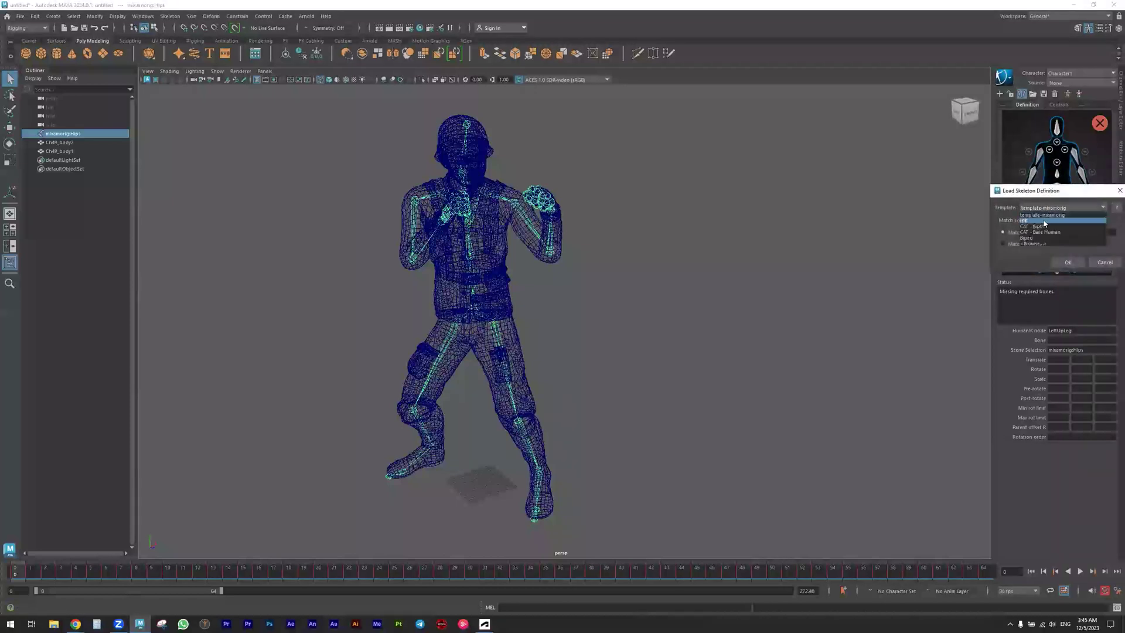
left_click(1046, 218)
left_click(1062, 262)
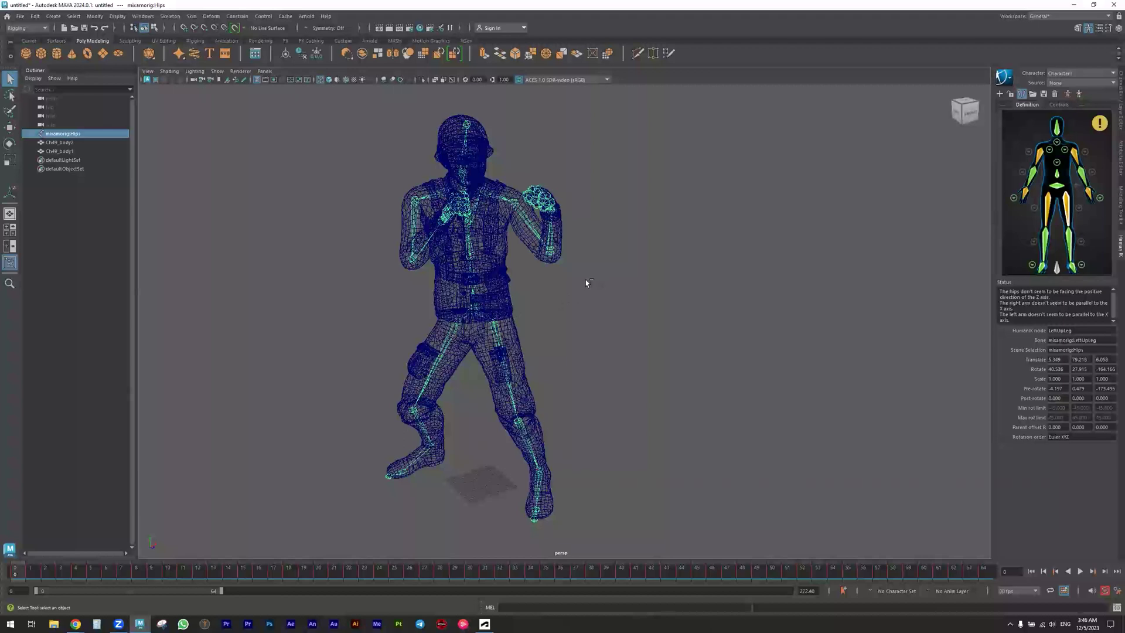
key("ctrl+z")
key("ctrl+z")
key("ctrl+z")
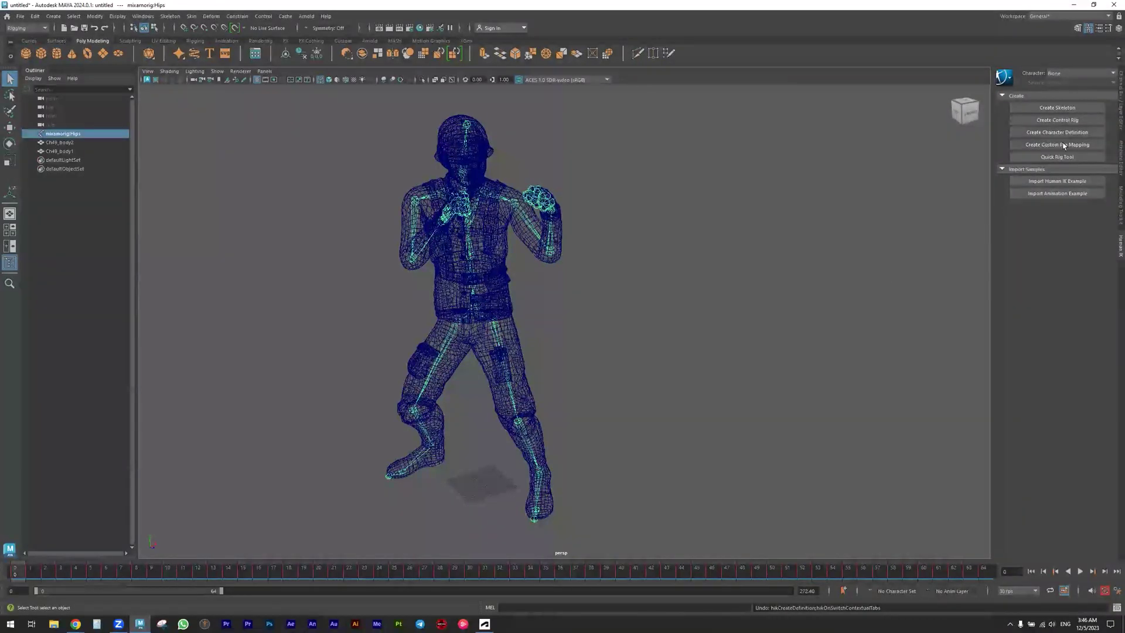
Break the animation connections on the Hips and toe joint channels.
left_click(1119, 82)
left_click_drag(1069, 101, 1072, 175)
right_click(1073, 111)
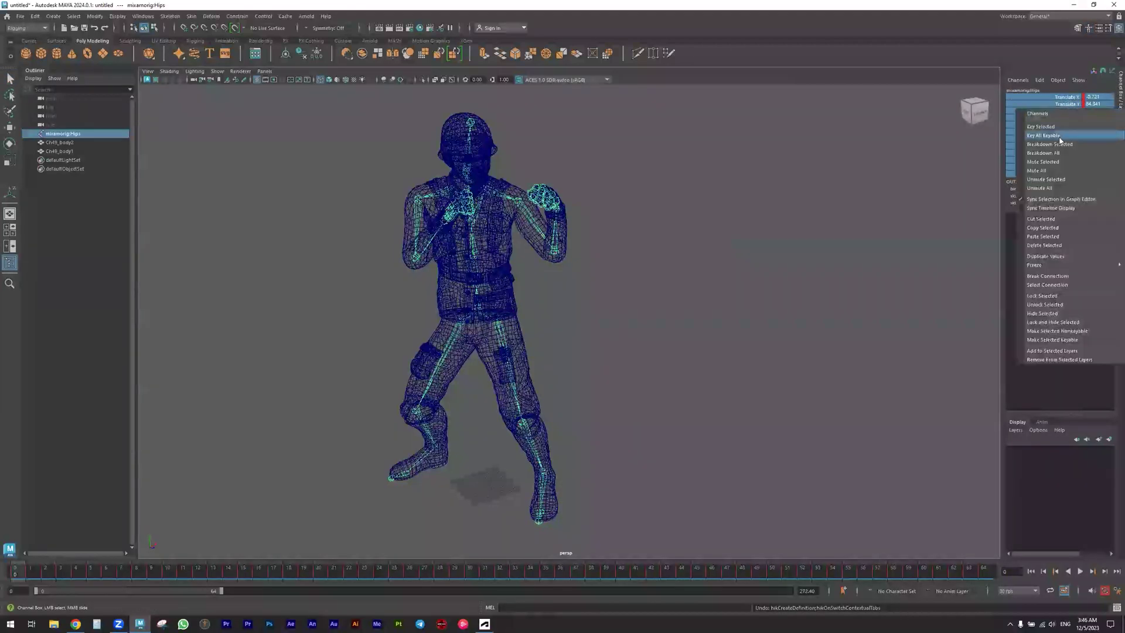
left_click(1046, 276)
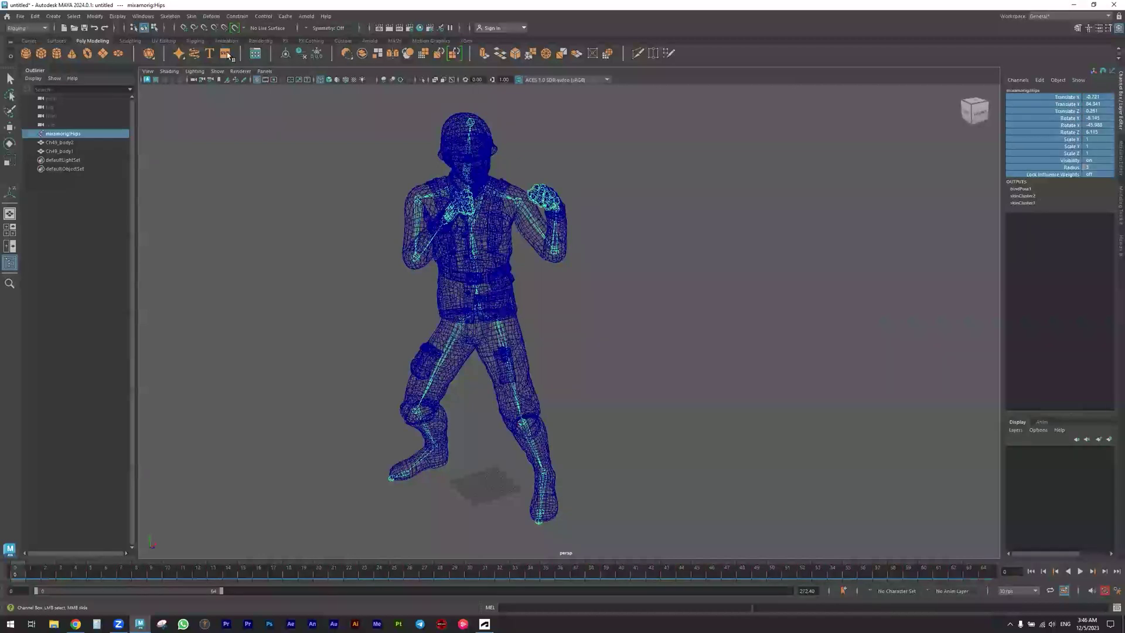
left_click(54, 21)
key("Escape")
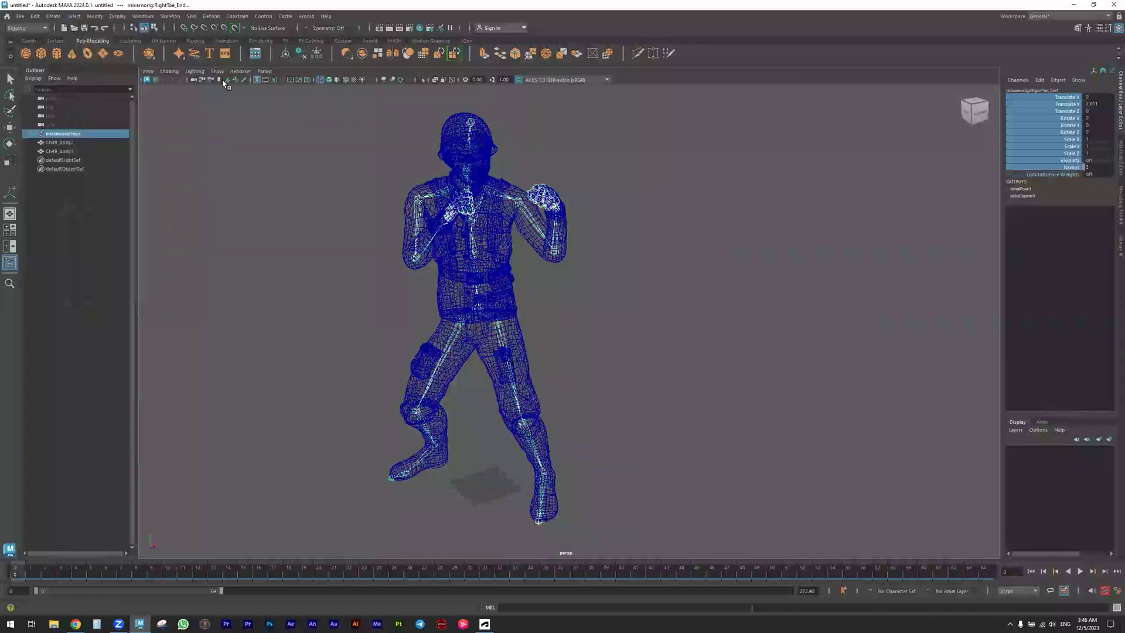
right_click(1072, 119)
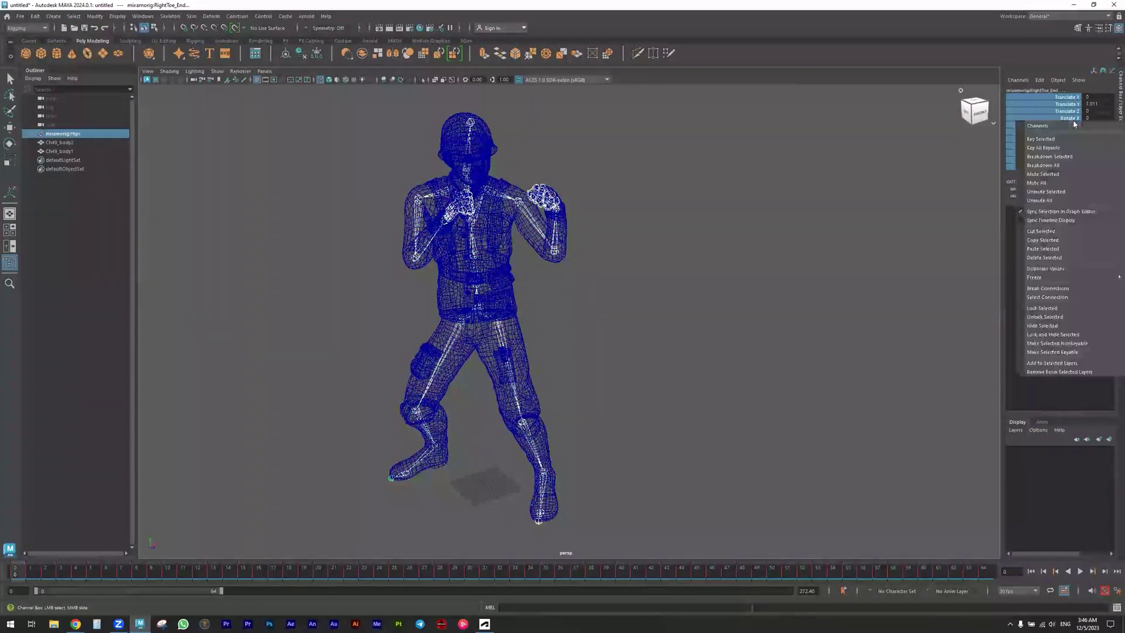
left_click(1040, 290)
Select Hips, invert the selection, and set Rotate X/Y/Z to 0 for a T-pose.
key("q")
left_click(627, 311)
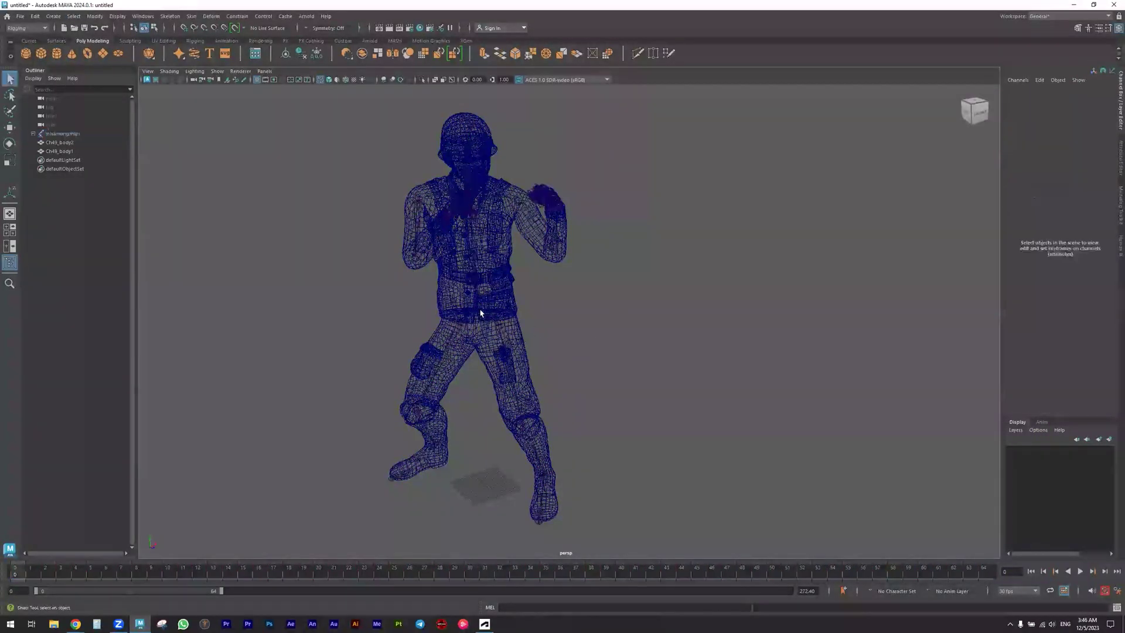
left_click(481, 314)
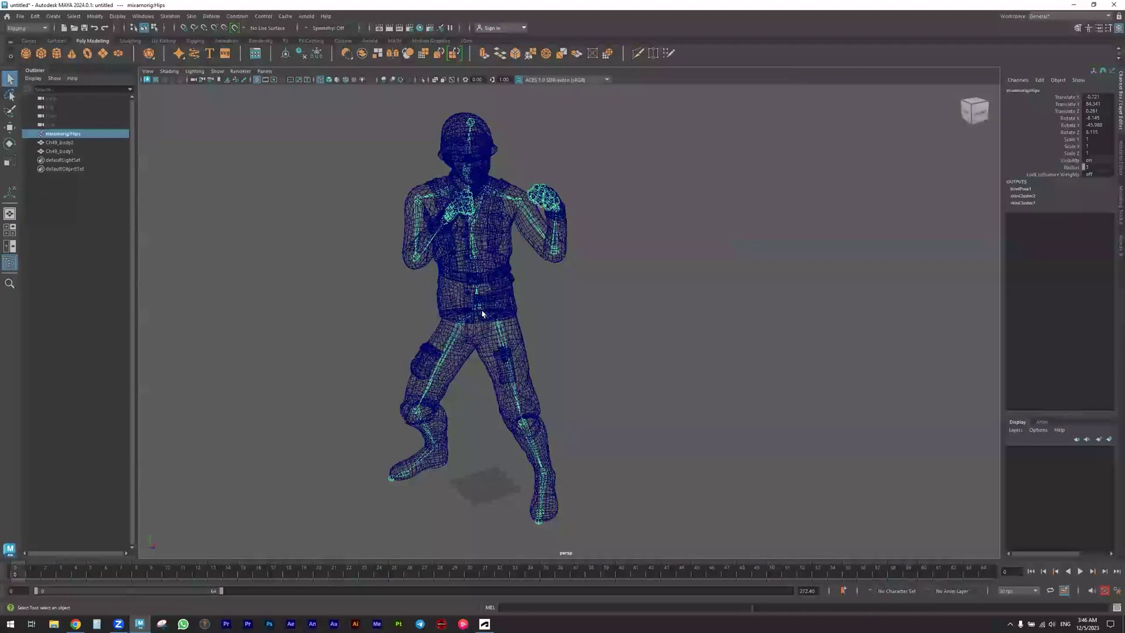
left_click(73, 16)
left_click(88, 69)
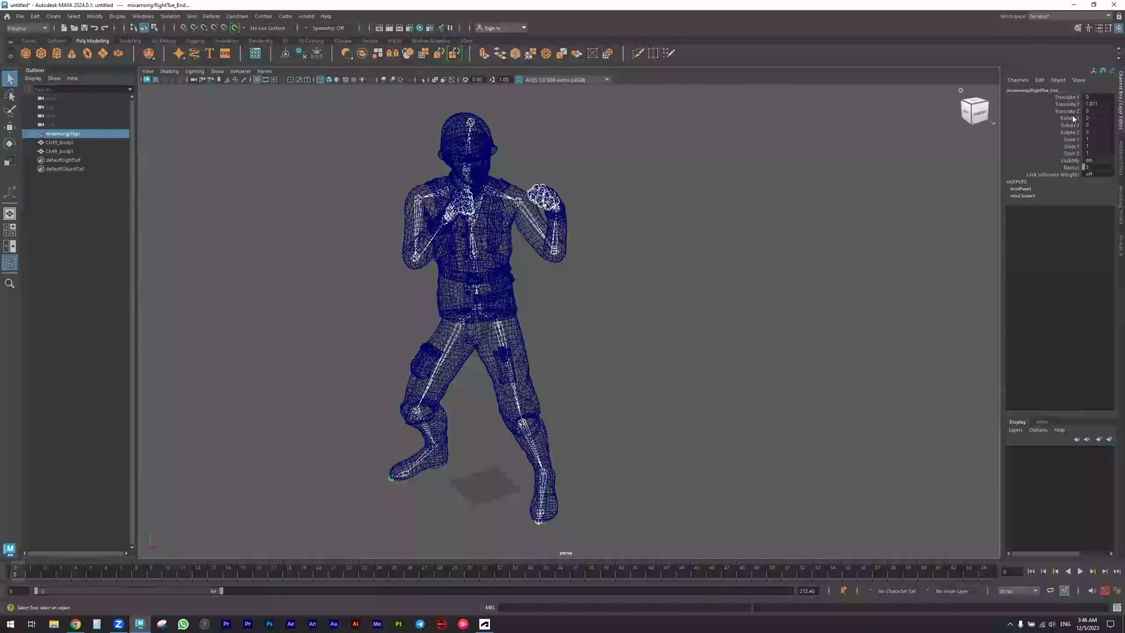
left_click_drag(1071, 119, 1071, 132)
left_click(1102, 132)
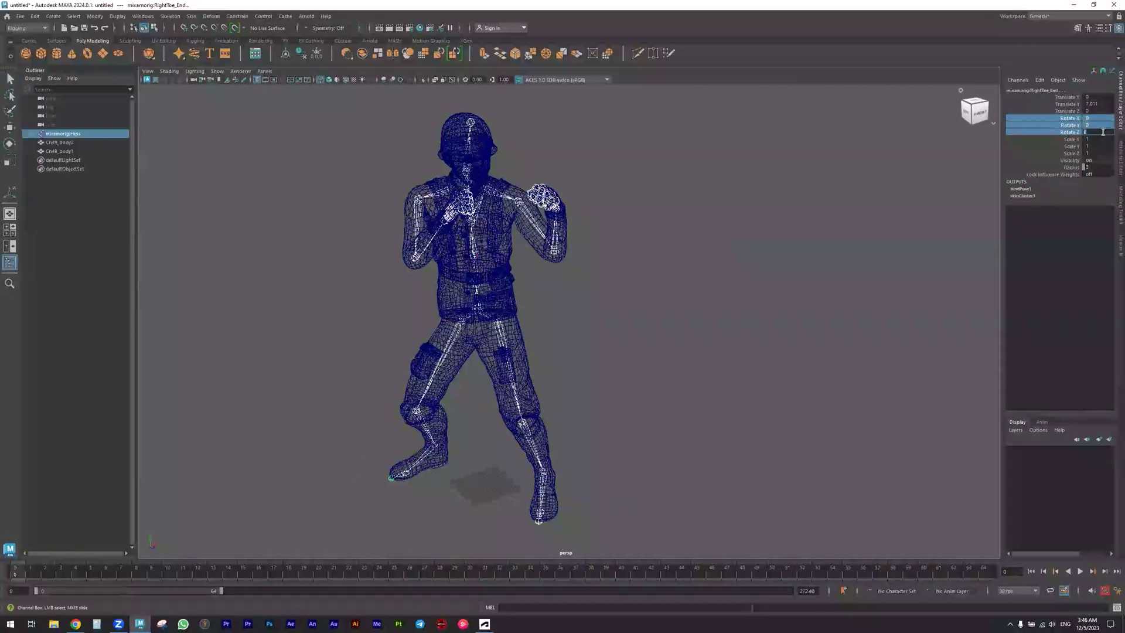
type("0")
key("Return")
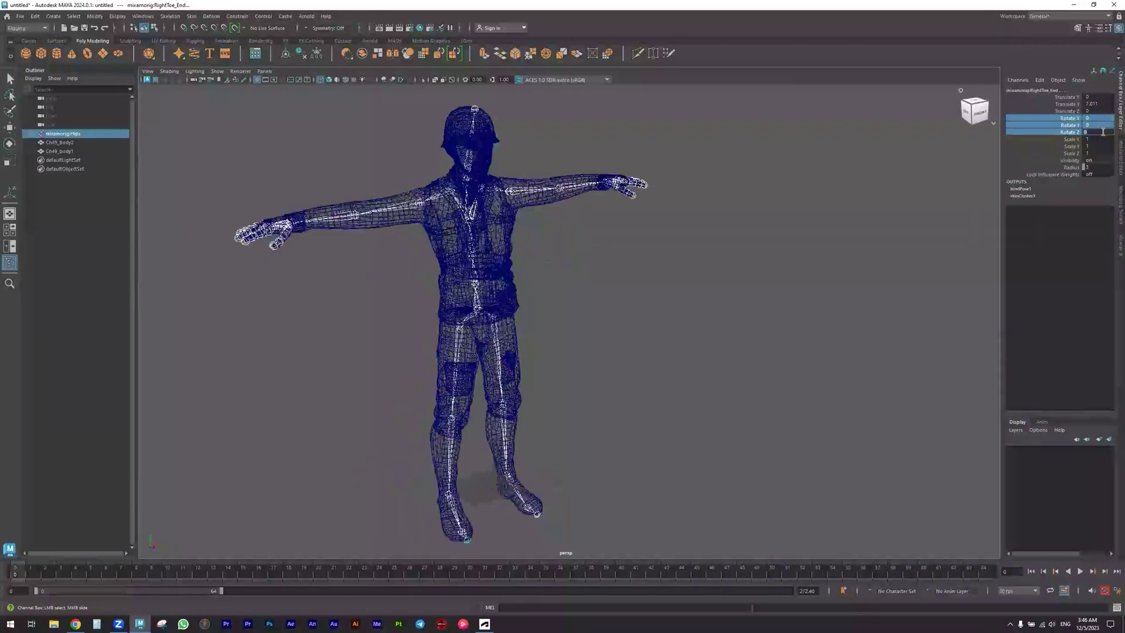
Re-centre the character, select the hips root joint, and bring up the HumanIK panel.
middle_click_drag(551, 290, 647, 321, "alt")
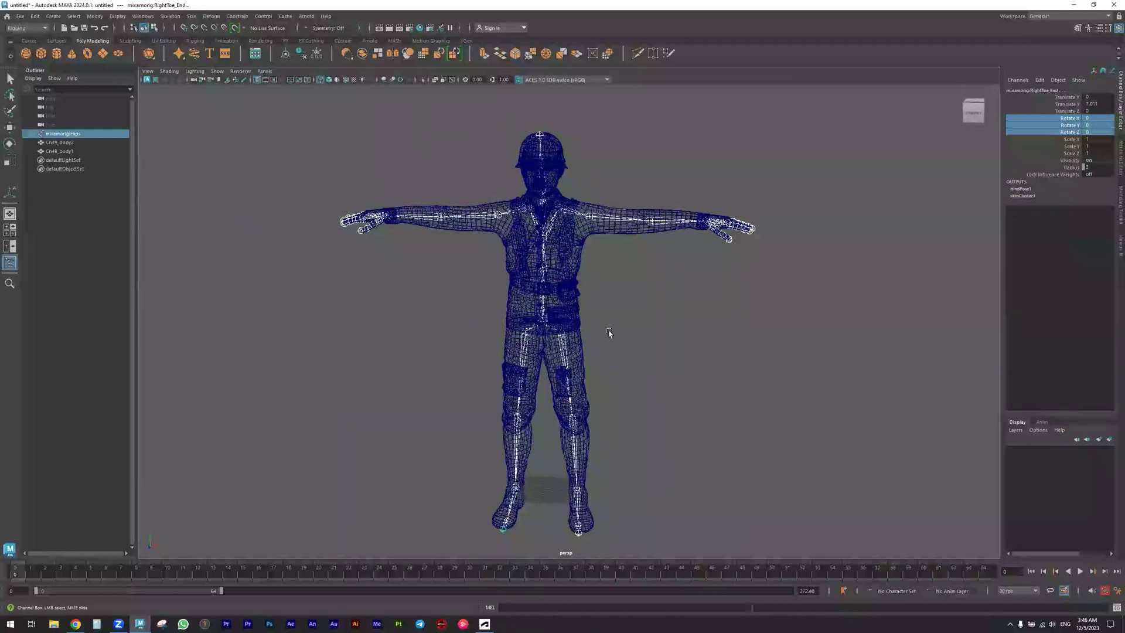
middle_click_drag(636, 335, 574, 328, "alt")
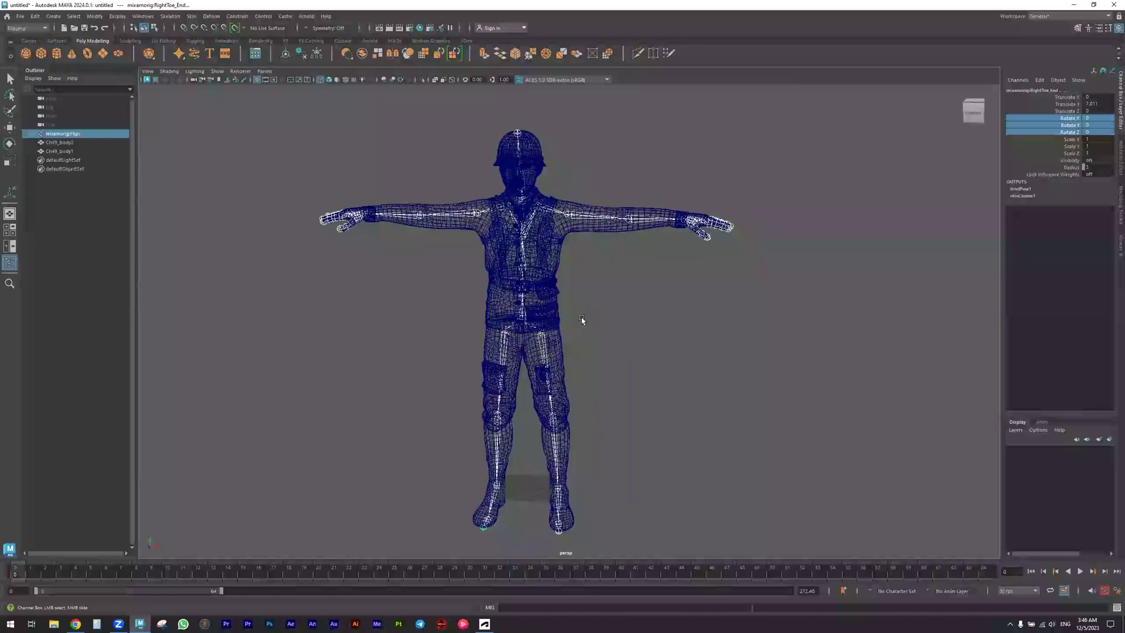
key("q")
left_click(582, 320)
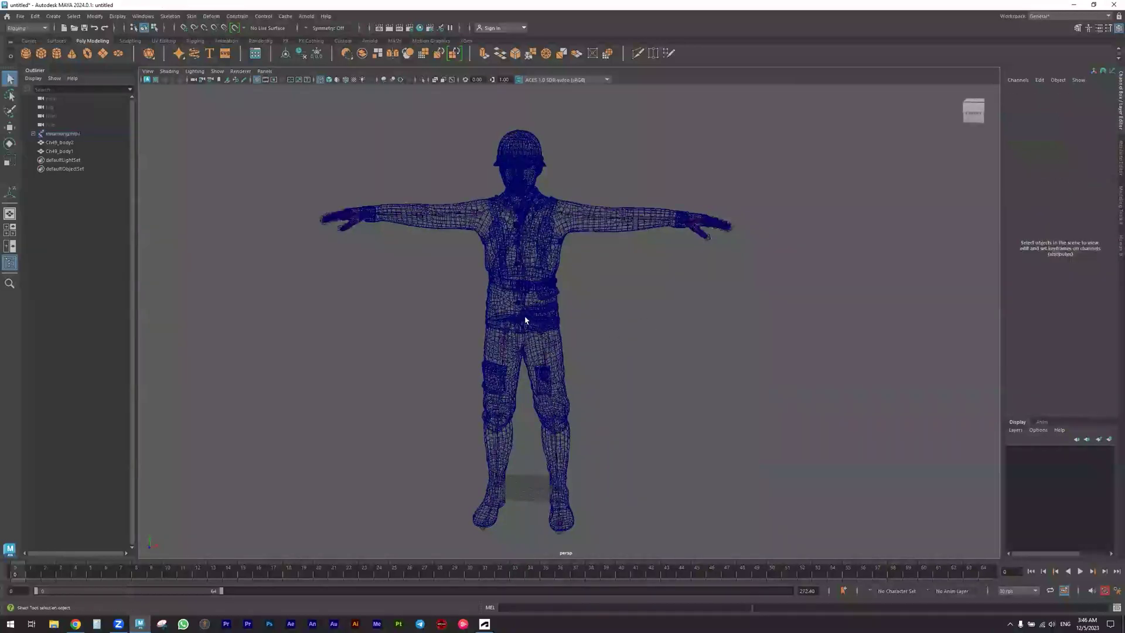
left_click(525, 320)
left_click(1120, 243)
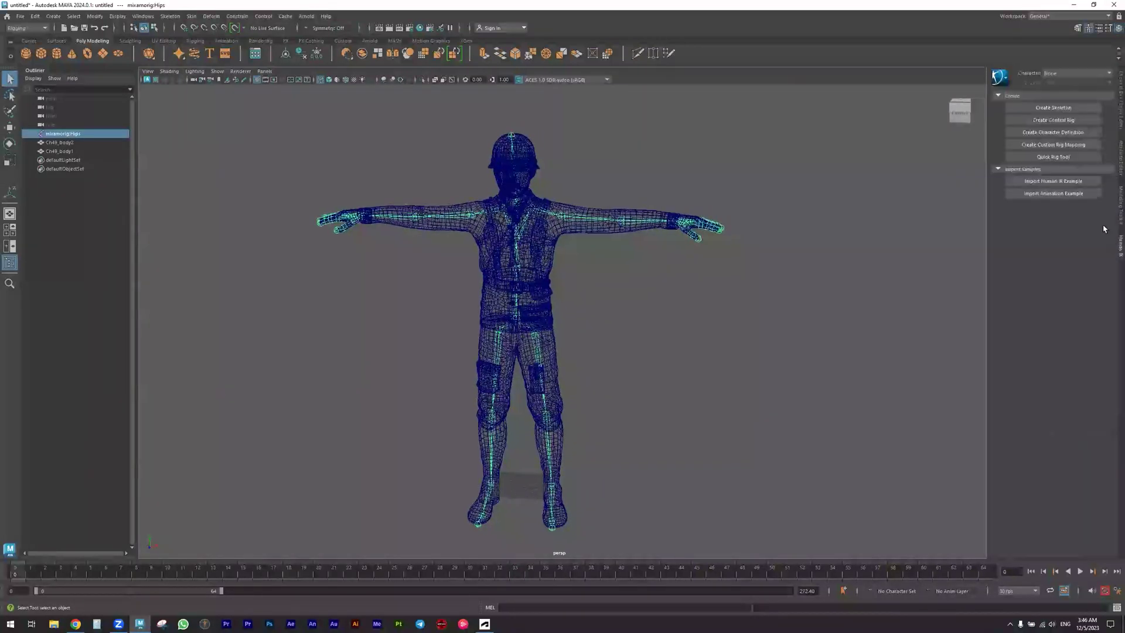
Create a HumanIK character definition and select the mixamorig:Hips joint.
left_click(1043, 133)
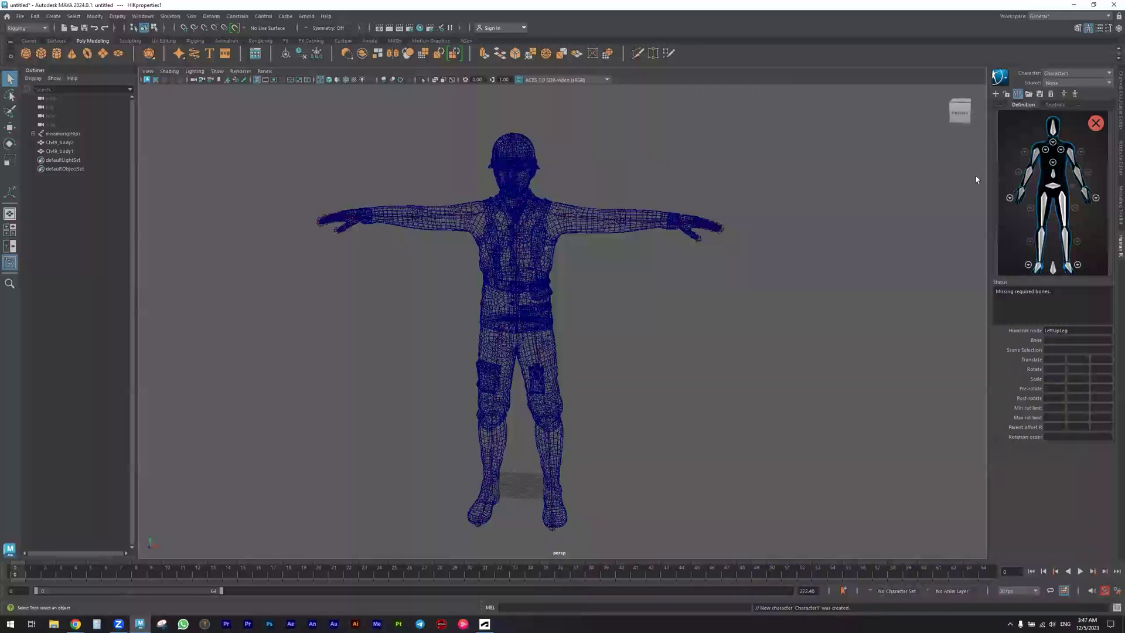
left_click_drag(486, 321, 501, 332, "alt")
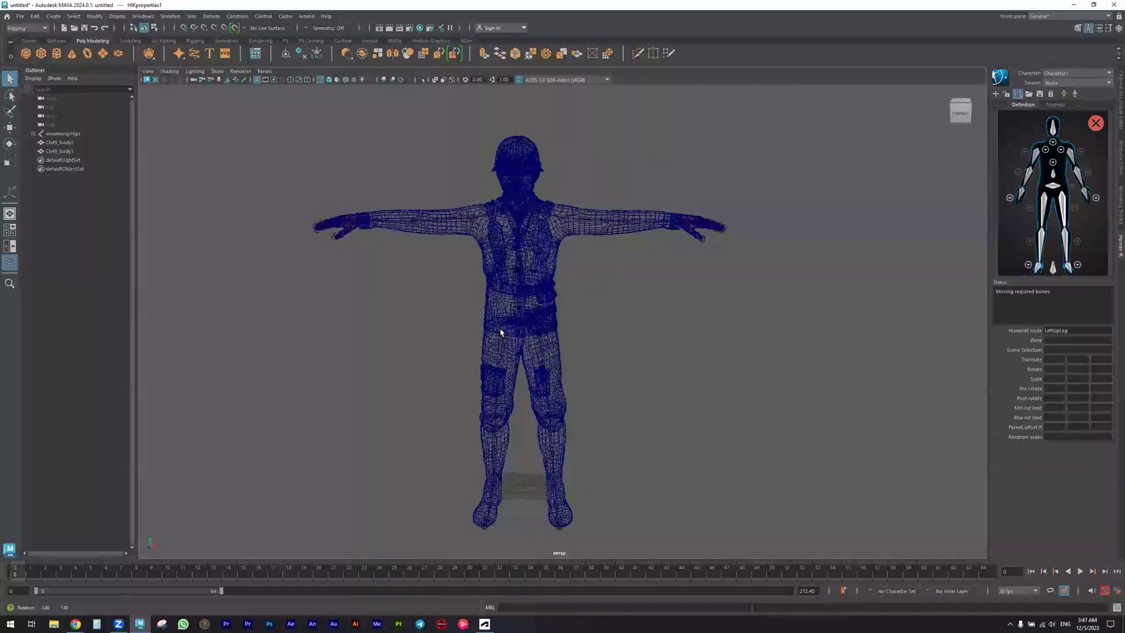
left_click(523, 326)
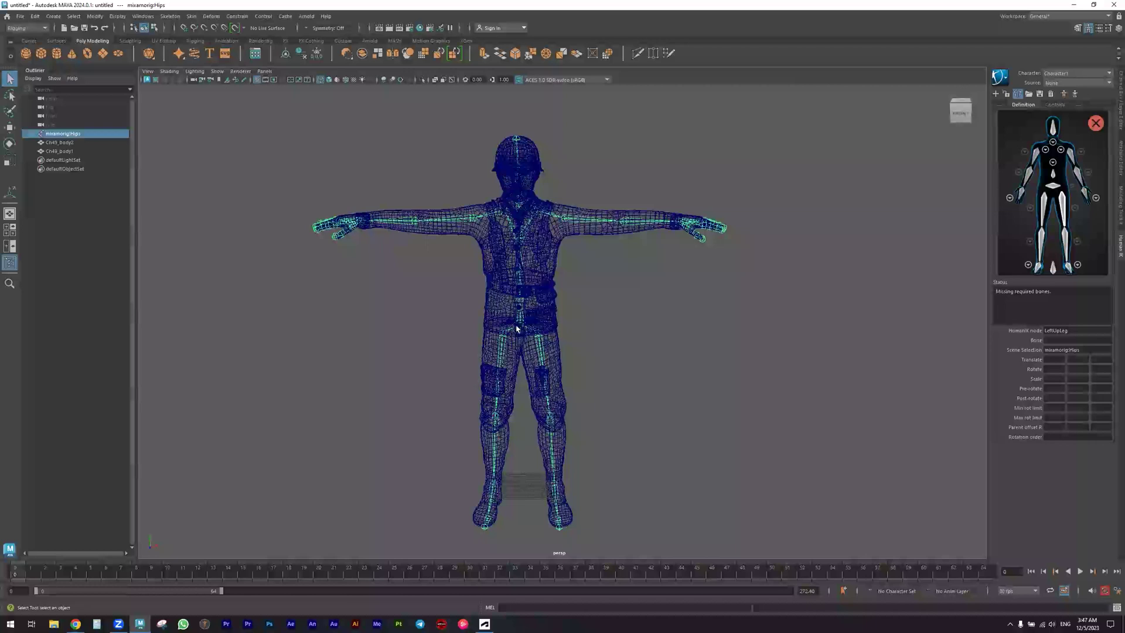
left_click_drag(521, 329, 519, 330, "alt")
left_click_drag(676, 219, 576, 277, "alt")
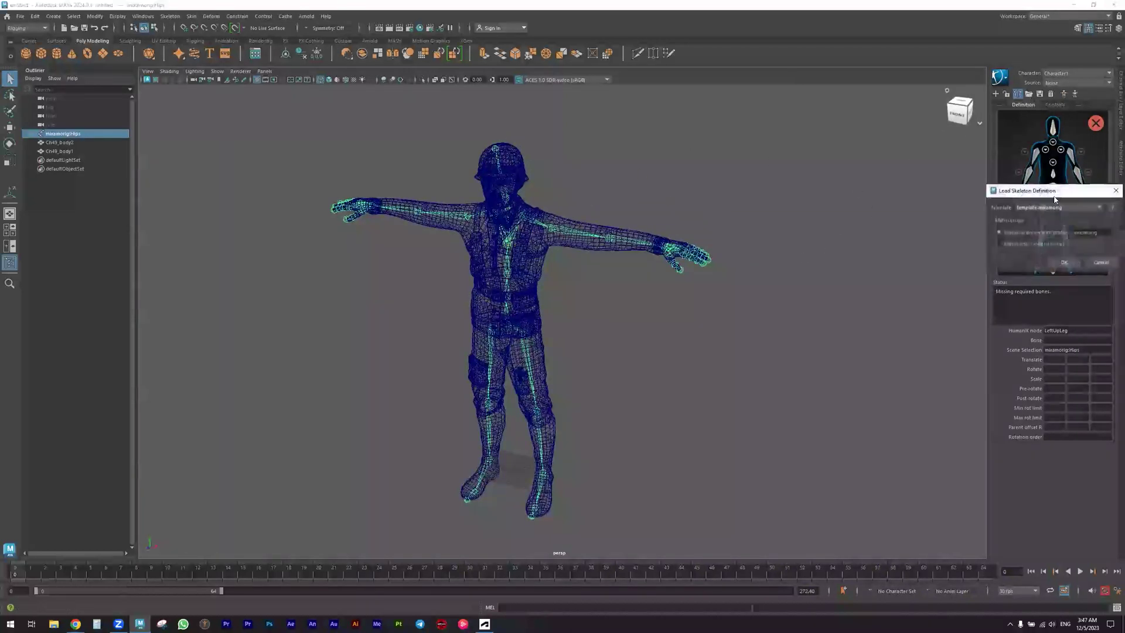
Load the HIK skeleton template into the definition and confirm it.
left_click(1032, 207)
left_click(1026, 225)
left_click(1064, 262)
left_click_drag(612, 300, 632, 302, "alt")
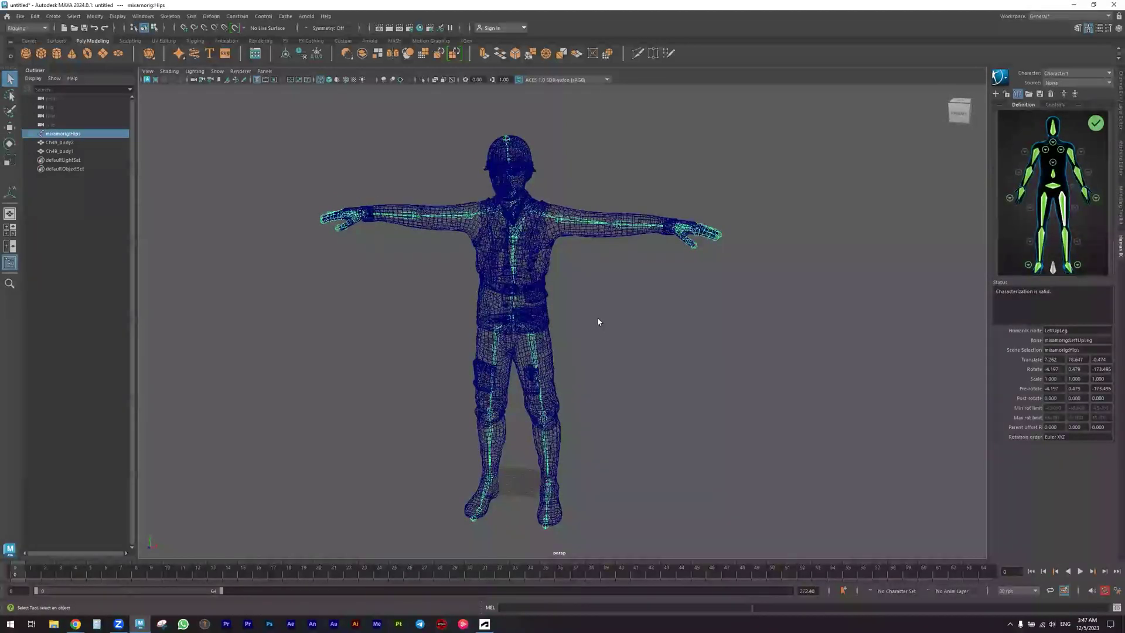
left_click_drag(592, 326, 610, 327, "alt")
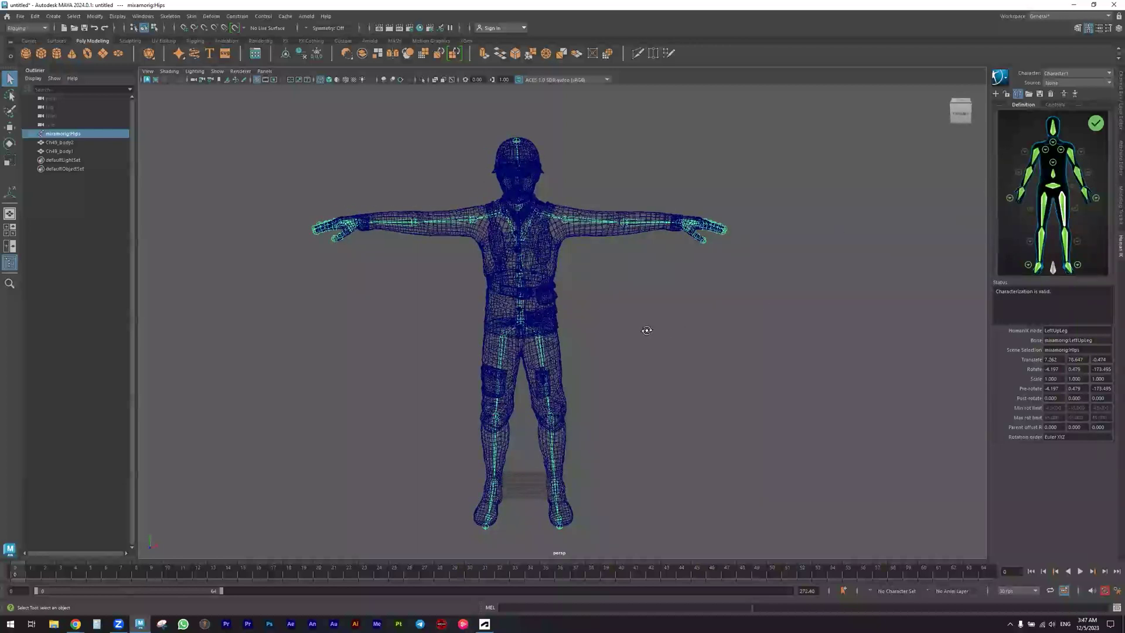
Locate Jab Cross.fbx in the Import browser, then close the browser without importing.
left_click(20, 16)
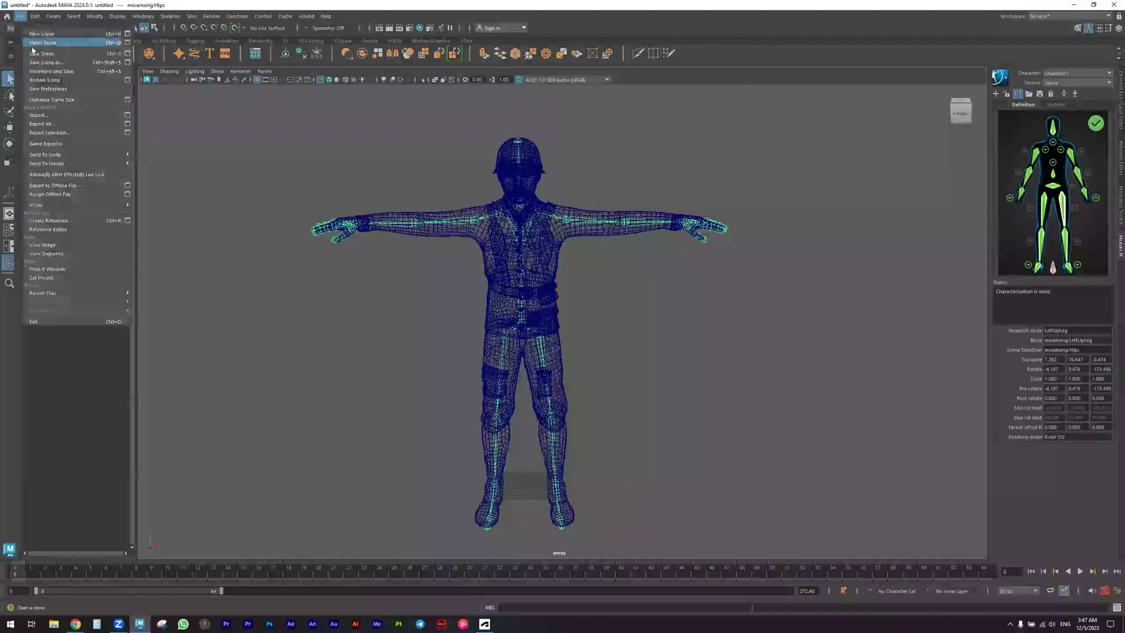
left_click(50, 116)
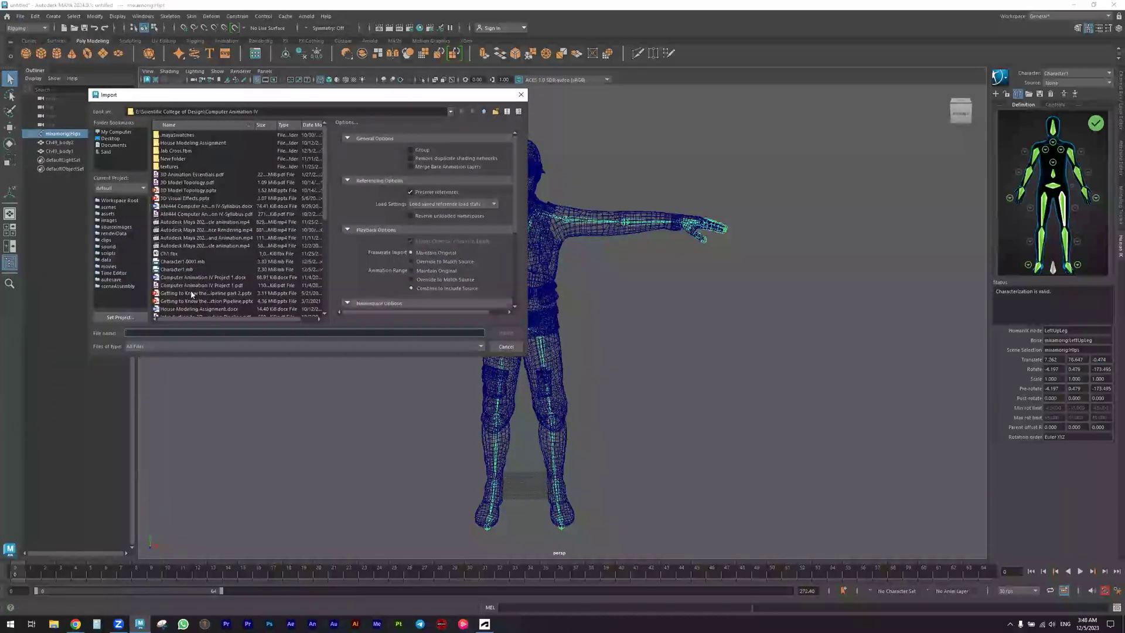
scroll(183, 304, "down", 2)
left_click(177, 286)
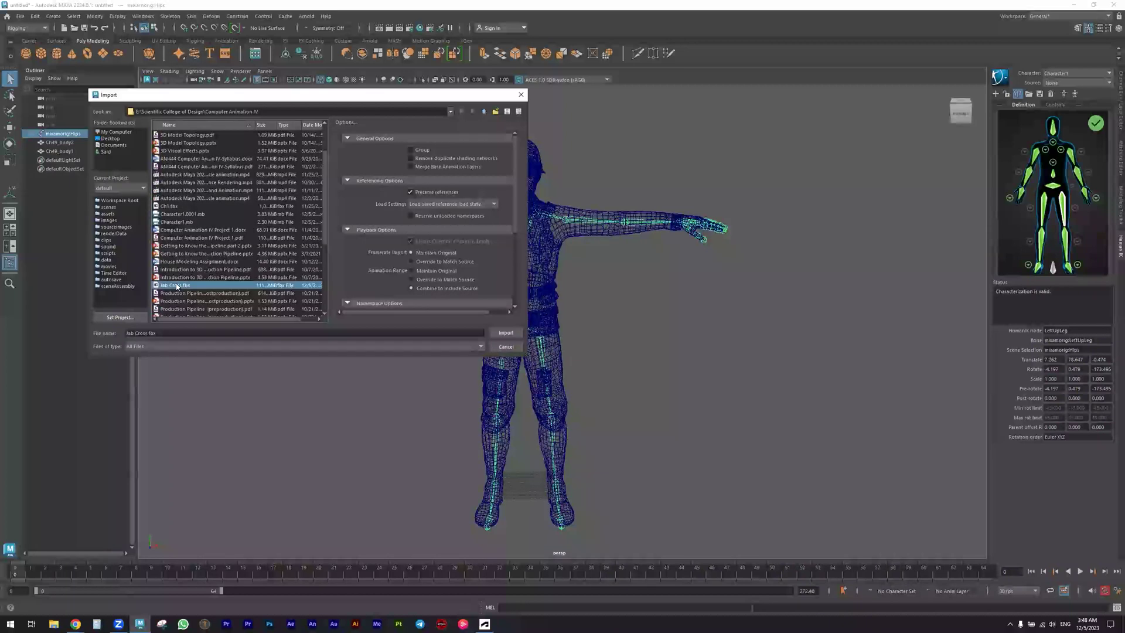
left_click(506, 332)
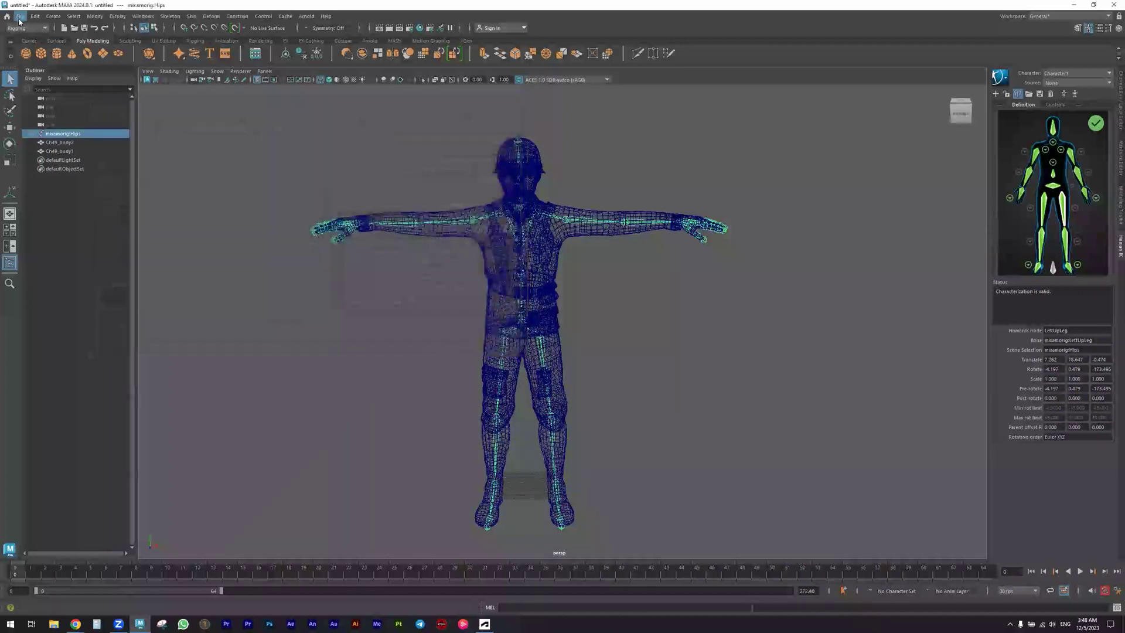
left_click(20, 16)
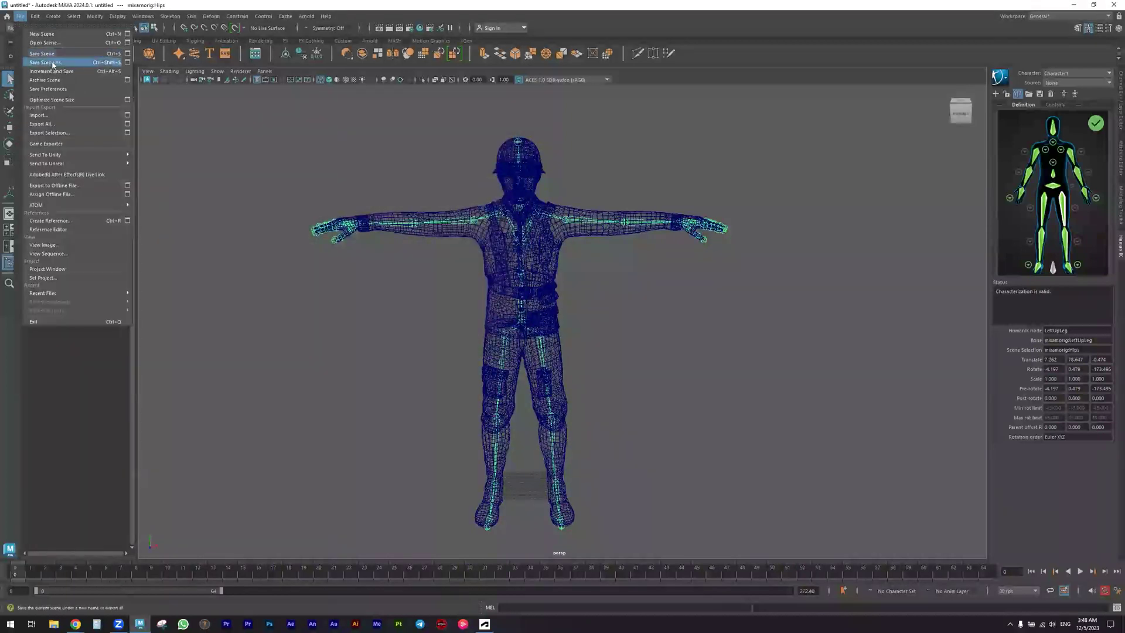
Save the scene as Ani1.mb.
left_click(55, 62)
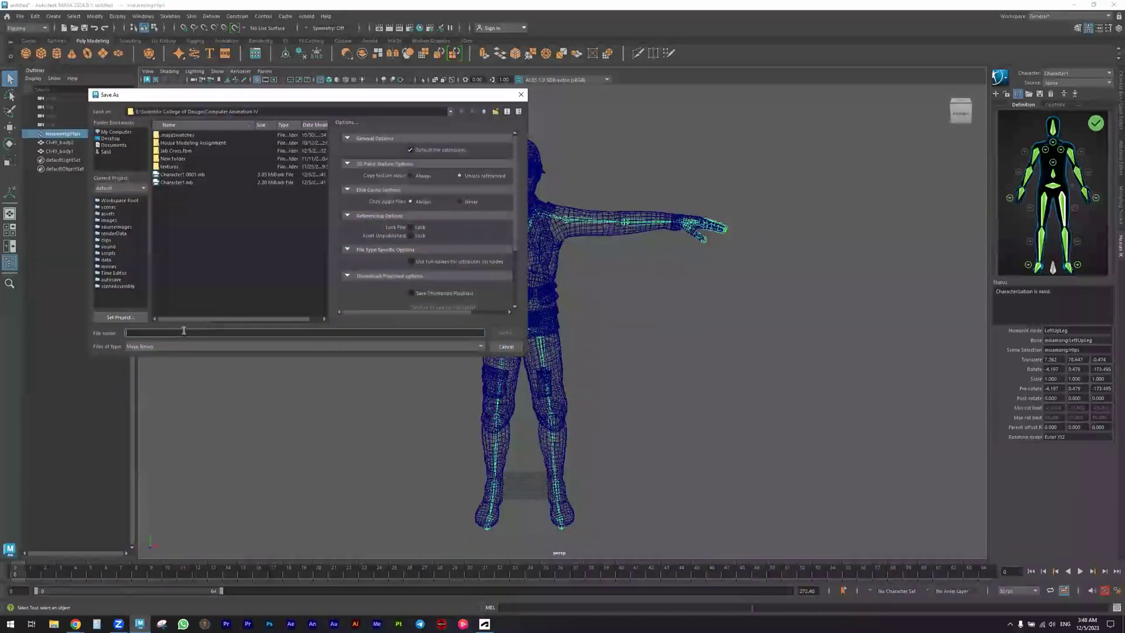
type("Ani1")
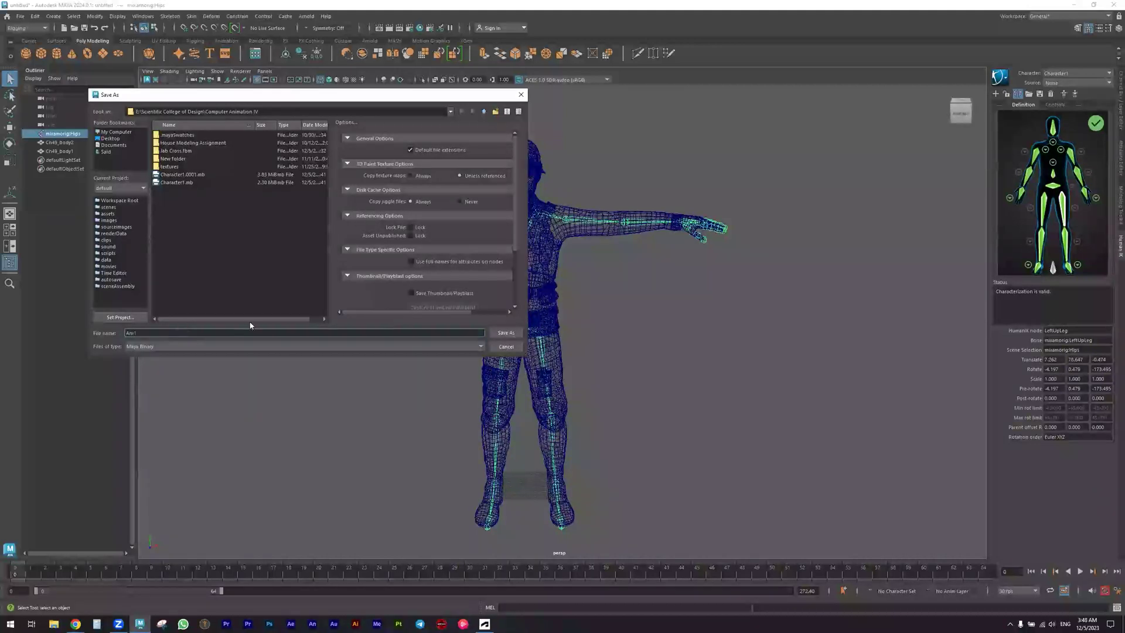
left_click(507, 334)
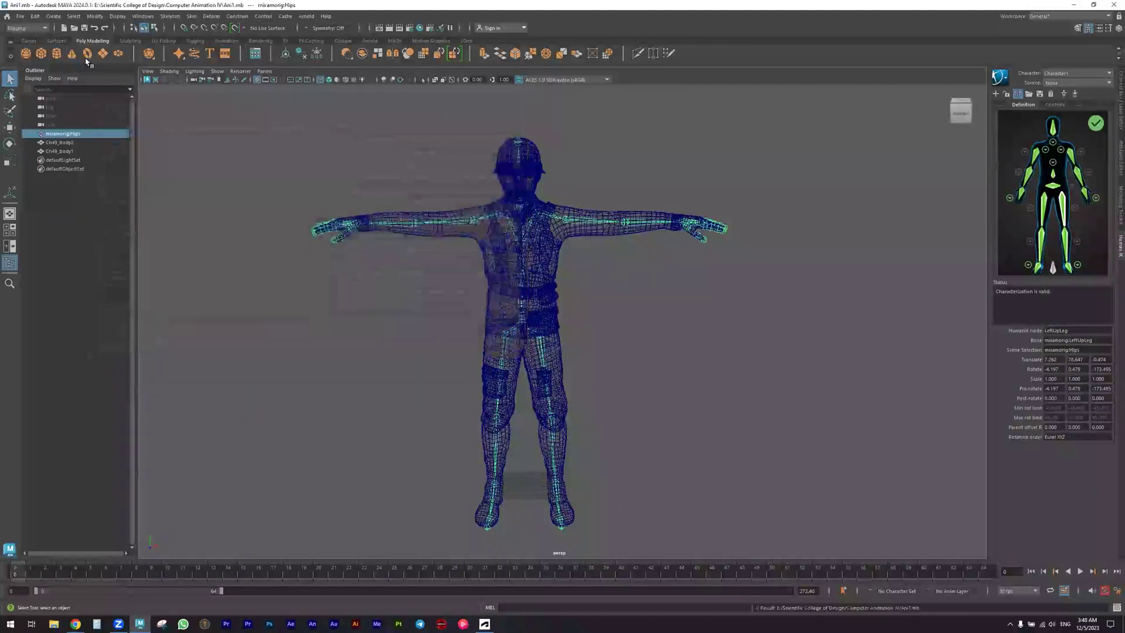
Import the Jab Cross .fbx animation onto the characterized soldier and deselect the hips.
left_click(20, 17)
left_click(41, 115)
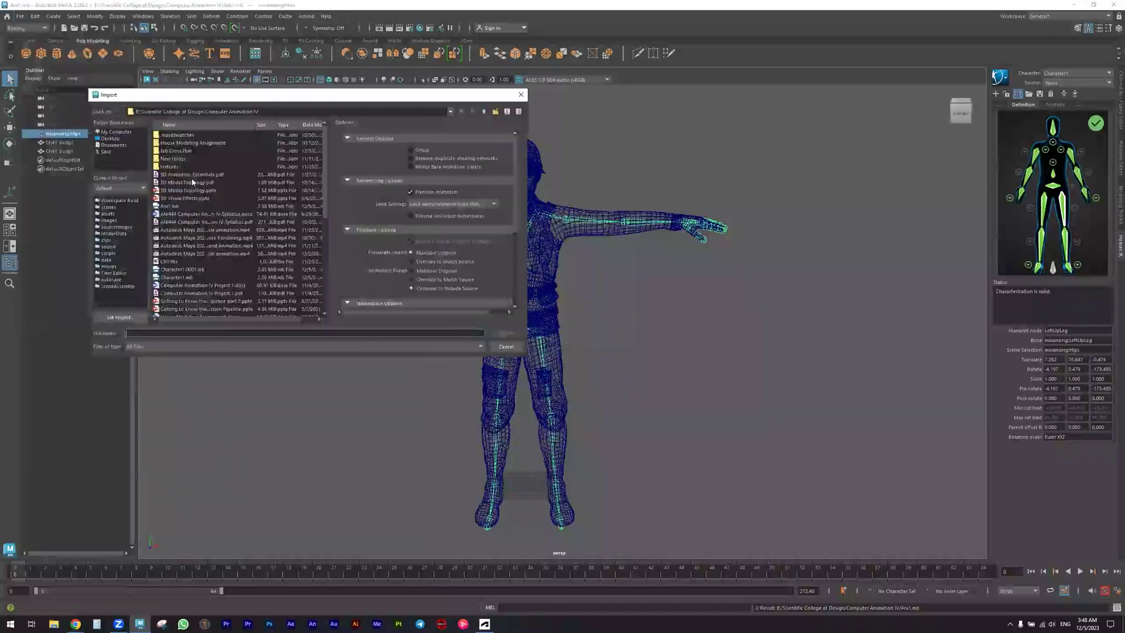
scroll(186, 293, "down", 1)
scroll(180, 307, "down", 1)
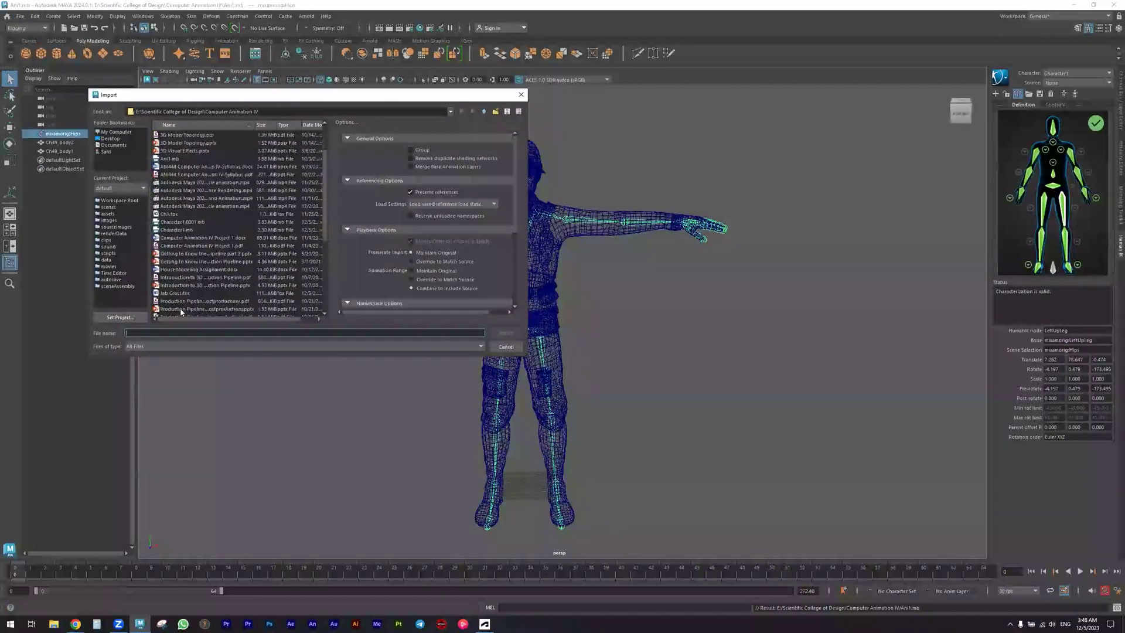
double_click(171, 294)
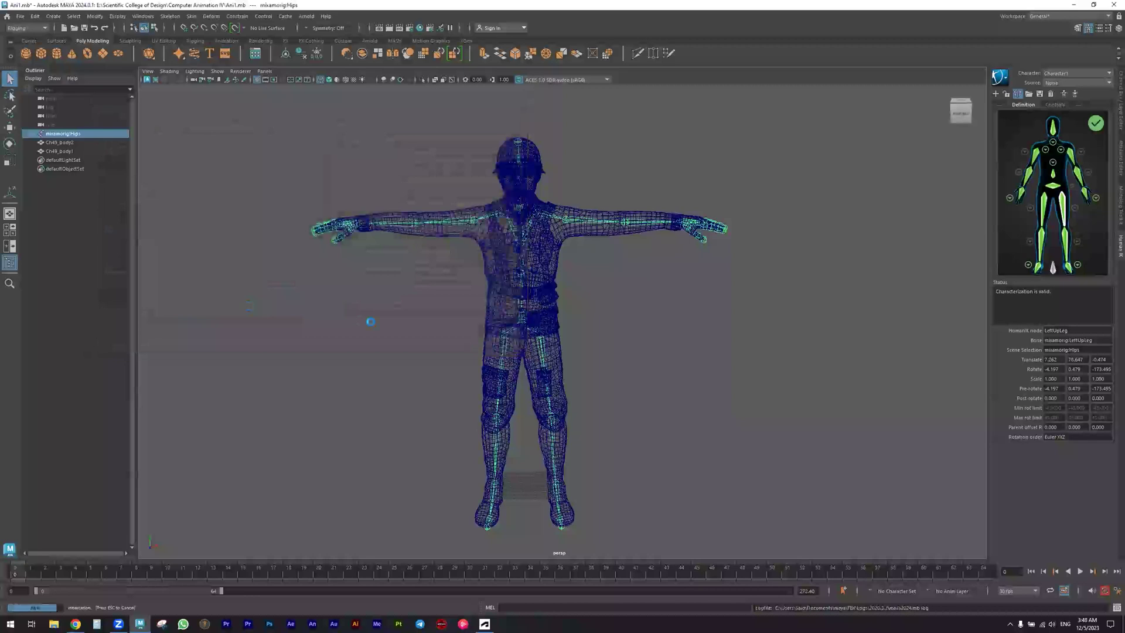
left_click(370, 319)
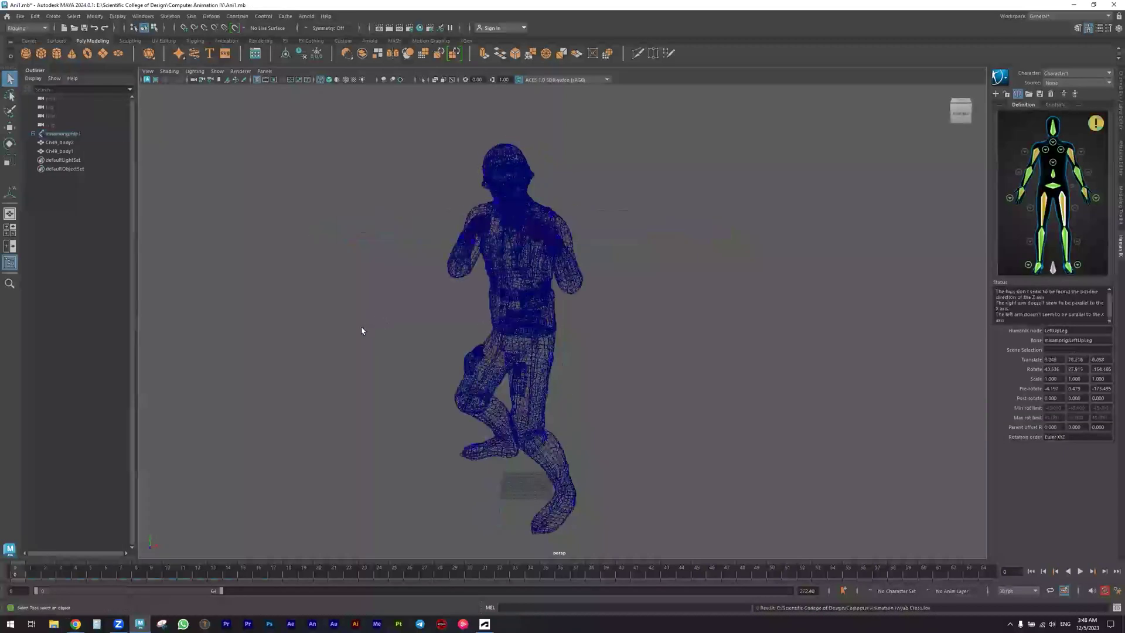
Switch to smooth shading, select mixamorig:Hips, and preview the boxing animation.
left_click(329, 79)
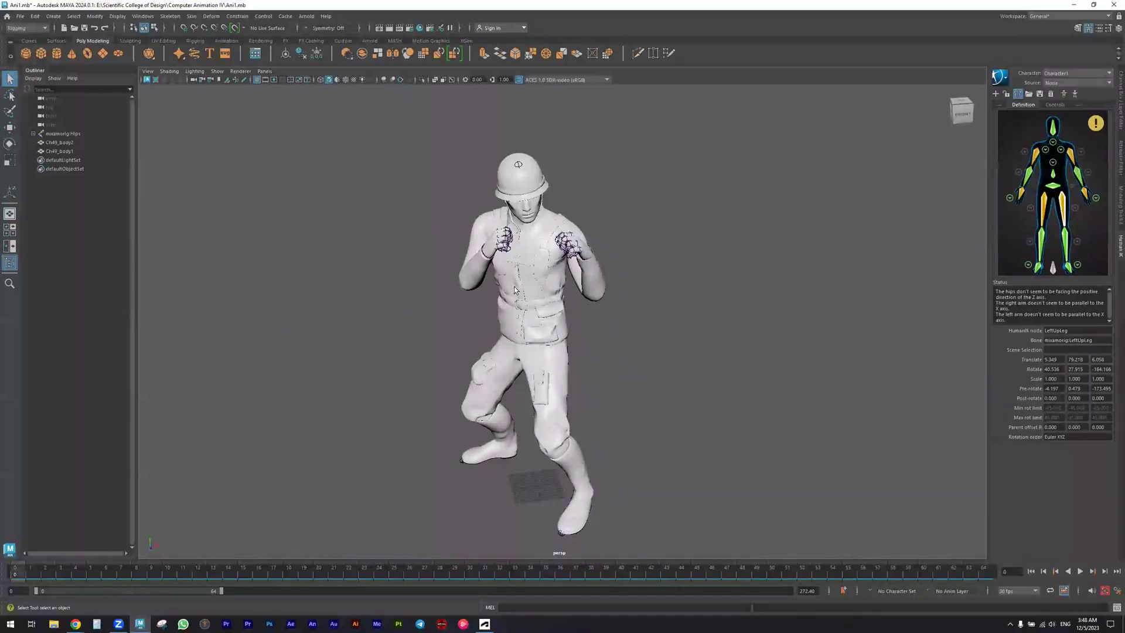
key("ctrl+z")
left_click_drag(569, 302, 470, 325, "alt")
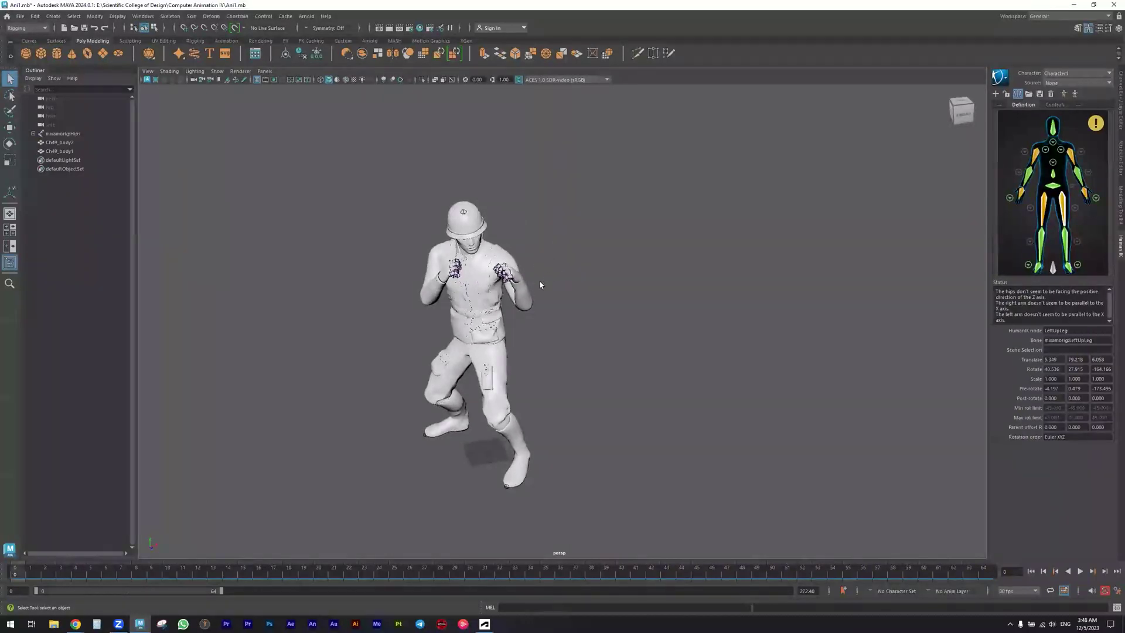
left_click(454, 325)
key("alt+v")
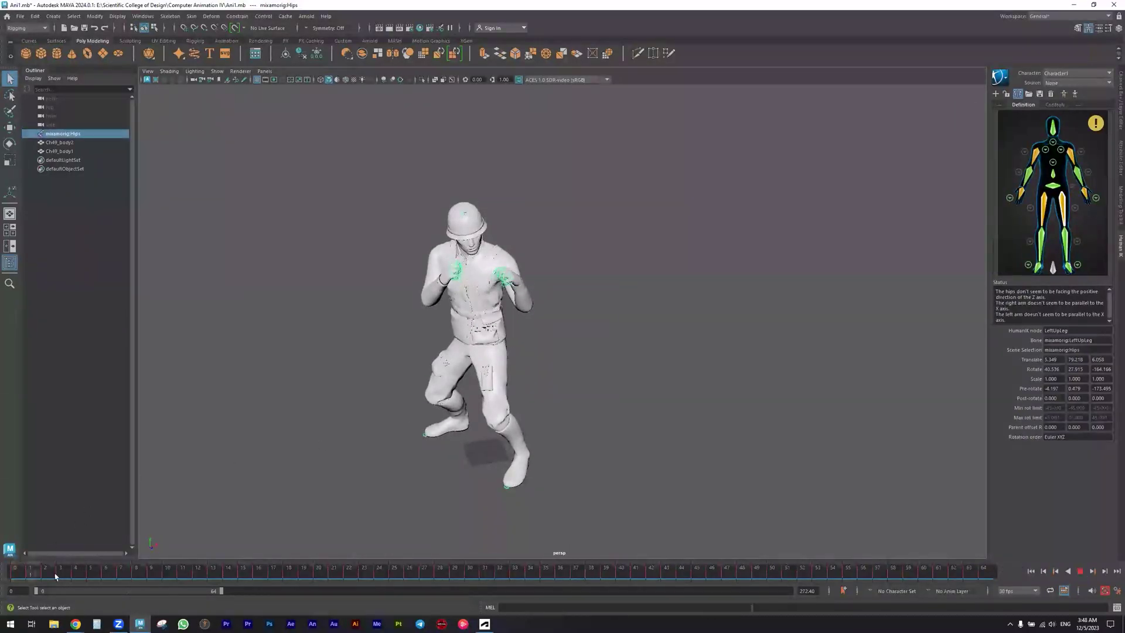
key("alt+v")
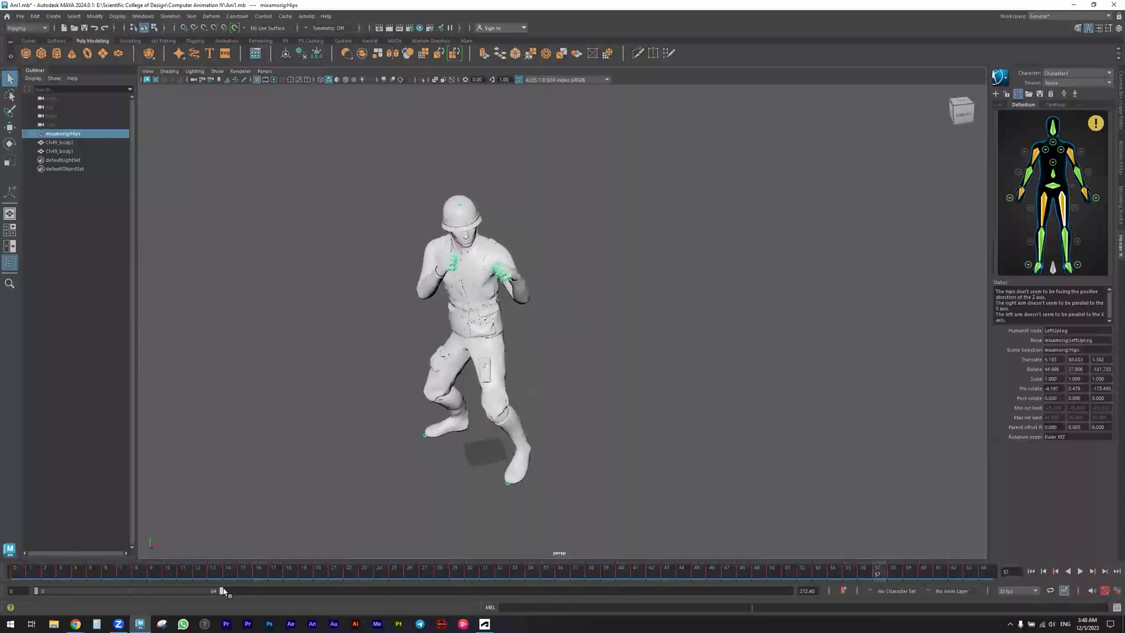
Extend the playback range end from 64 to 70, replay, and stop at frame 0.
left_click_drag(223, 590, 238, 591)
left_click(22, 566)
key("alt+v")
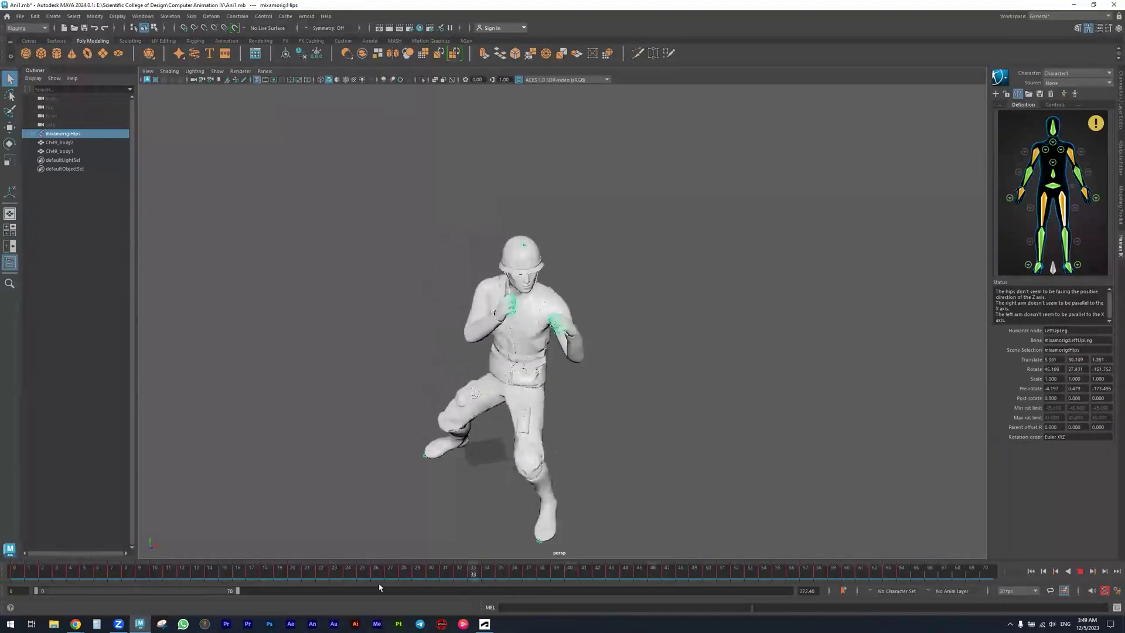
left_click(16, 570)
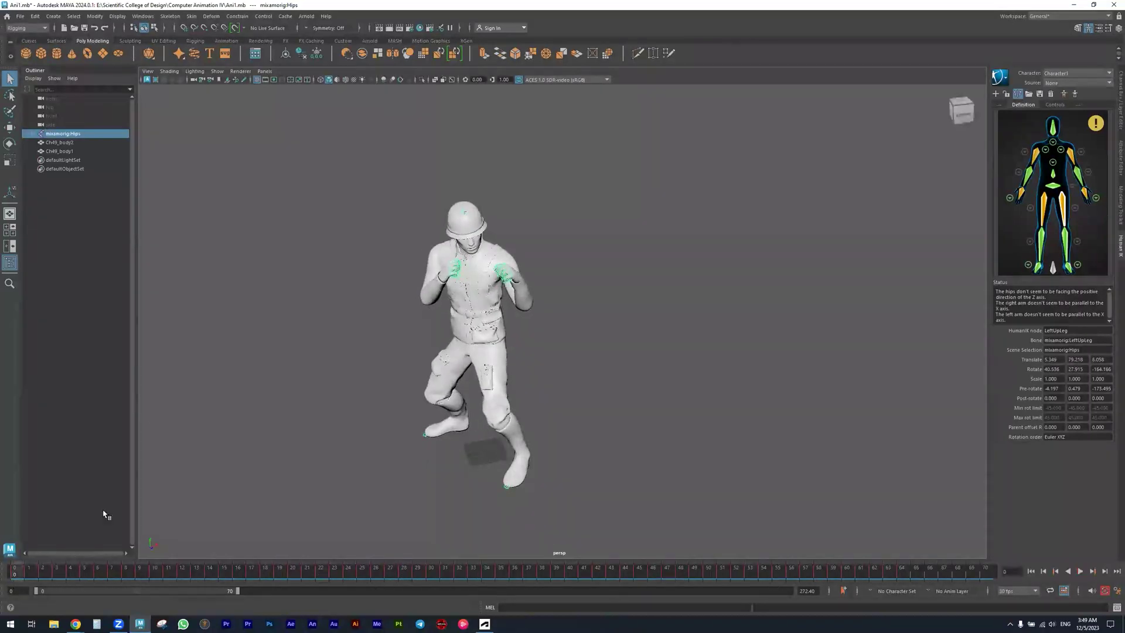
Import Character1_0001.mb so the suited character appears beside the soldier.
left_click(19, 17)
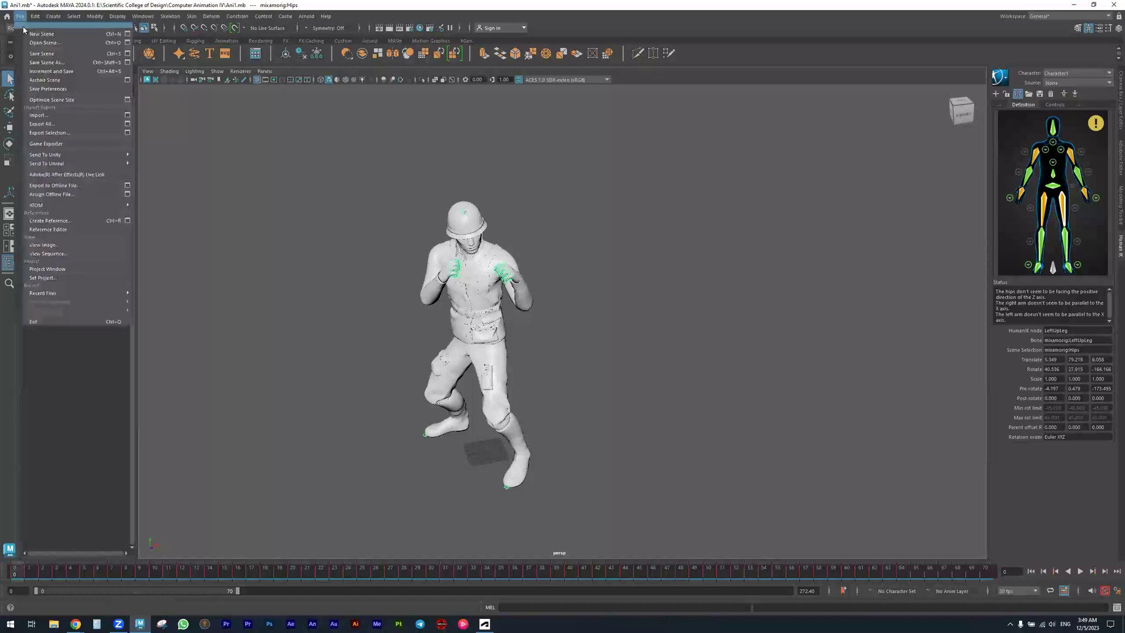
left_click(65, 116)
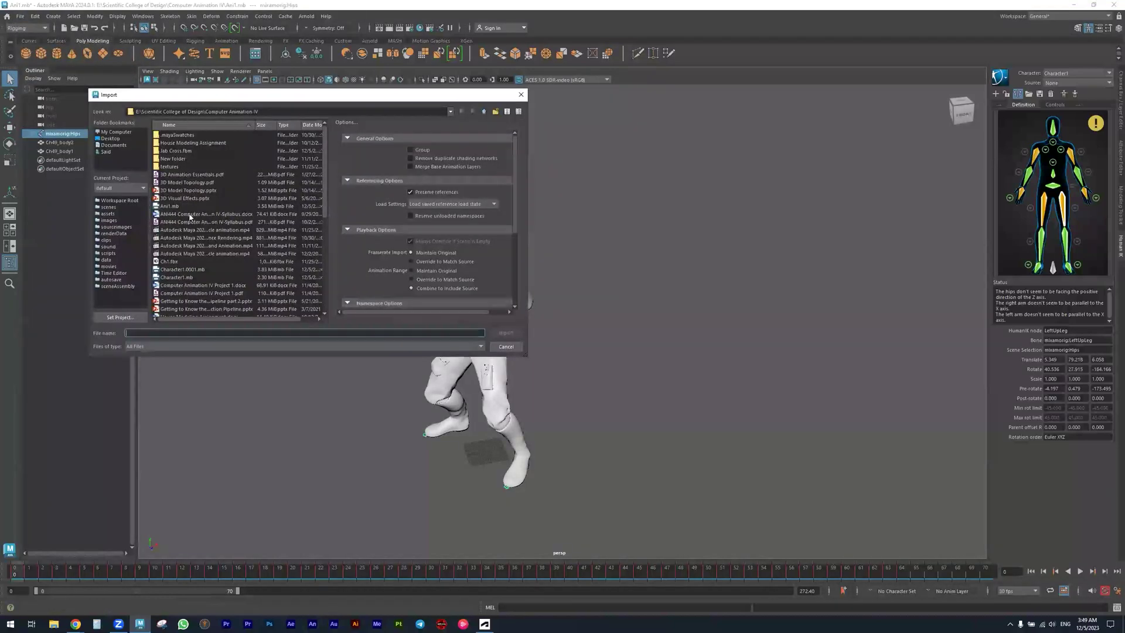
double_click(182, 269)
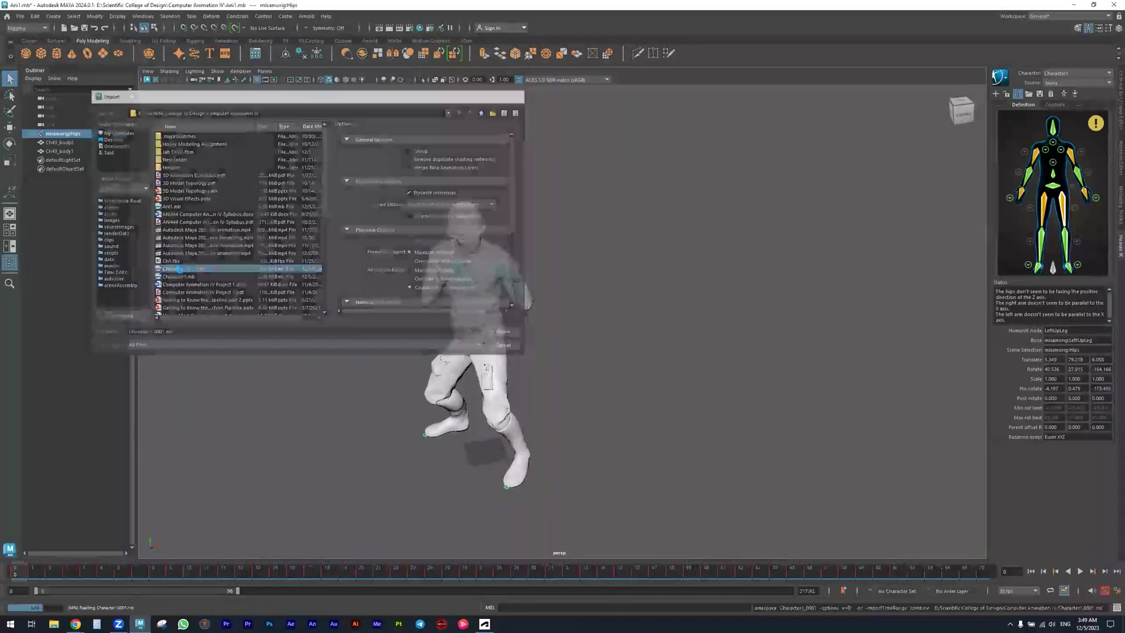
scroll(596, 334, "down", 8)
scroll(622, 296, "down", 5)
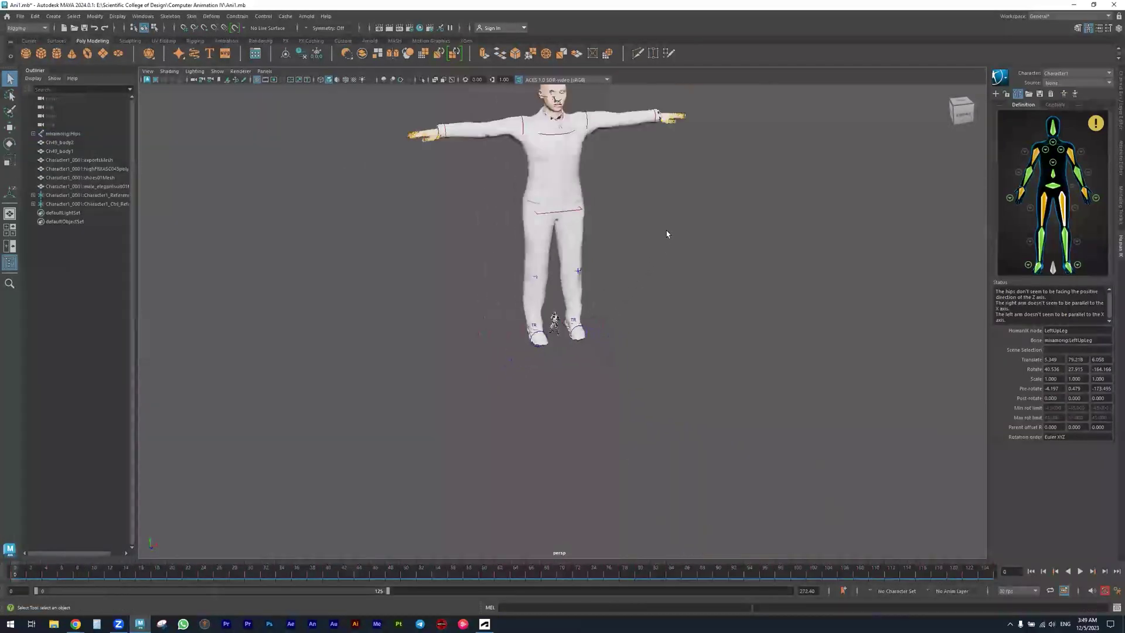
Make Character1_0001:Character1 the active HumanIK character and select its shoulder controls.
scroll(562, 359, "up", 5)
left_click_drag(562, 359, 525, 514, "alt")
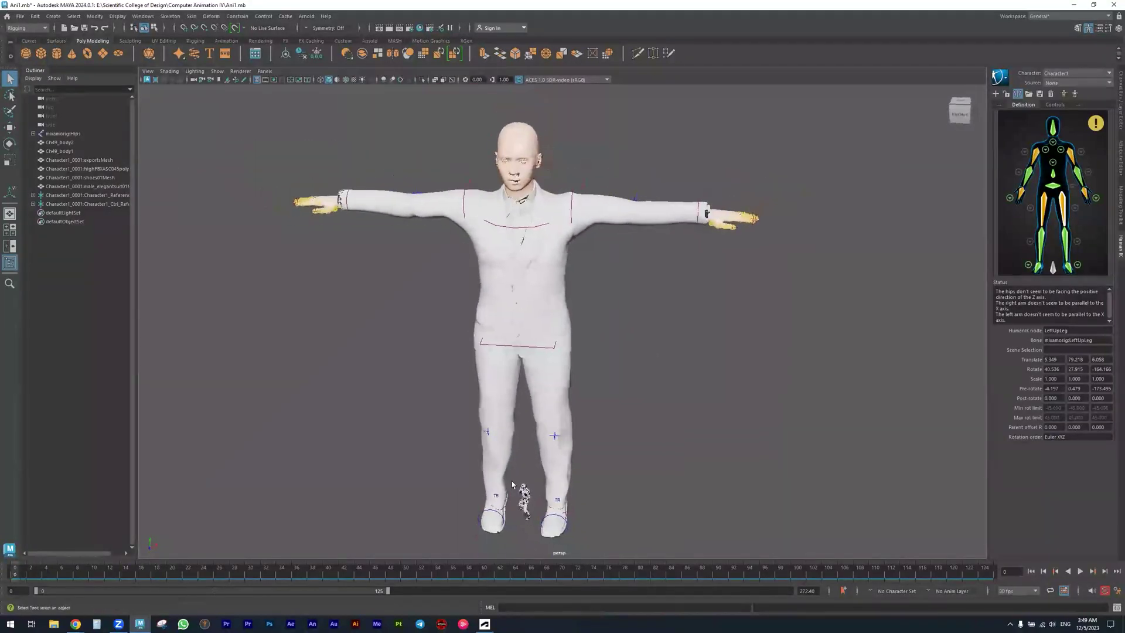
left_click(587, 209)
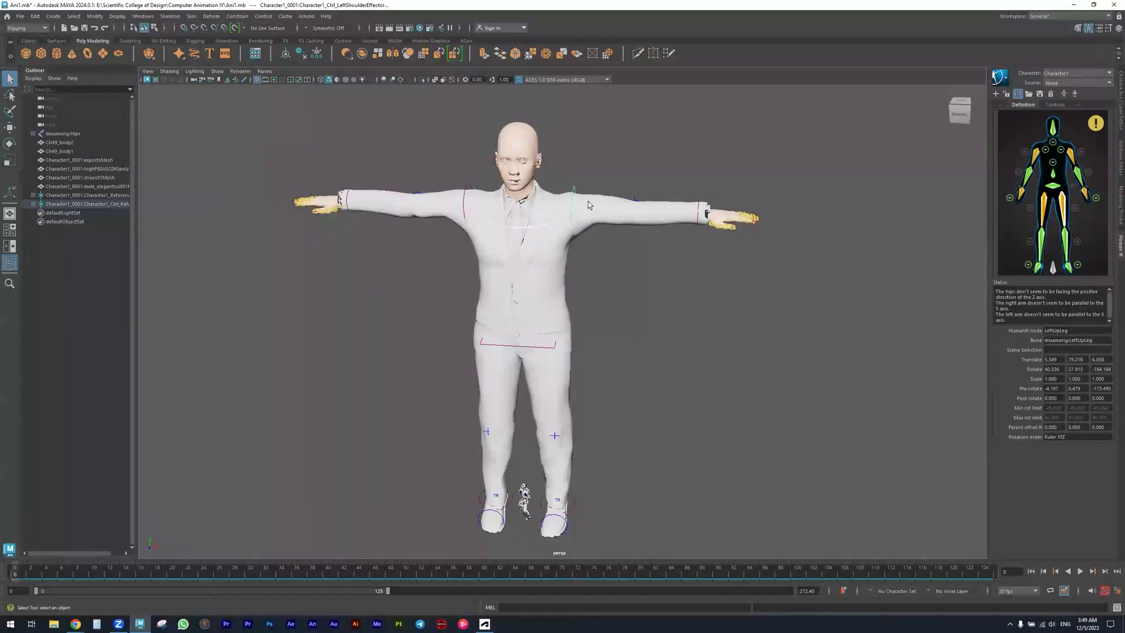
left_click(1070, 74)
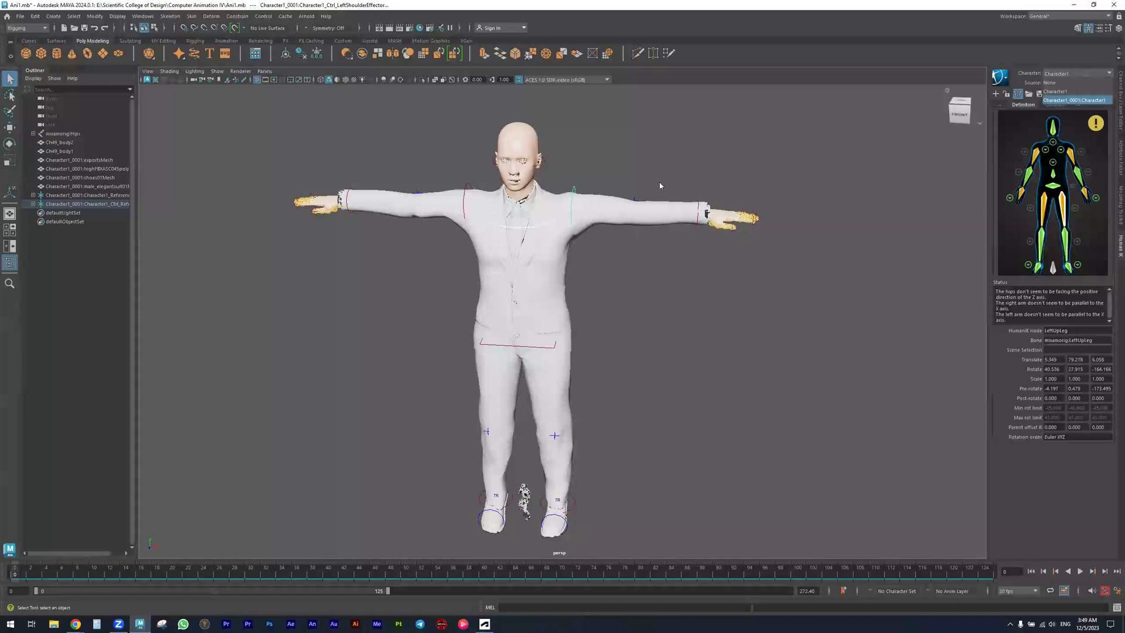
left_click(1076, 101)
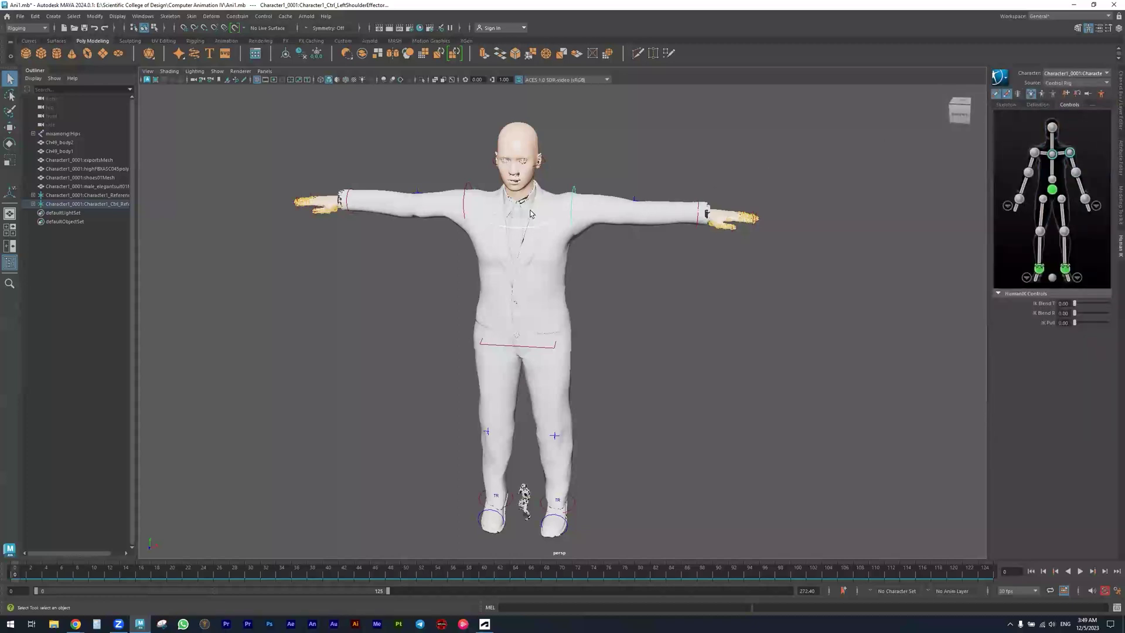
left_click(467, 194)
left_click(1055, 84)
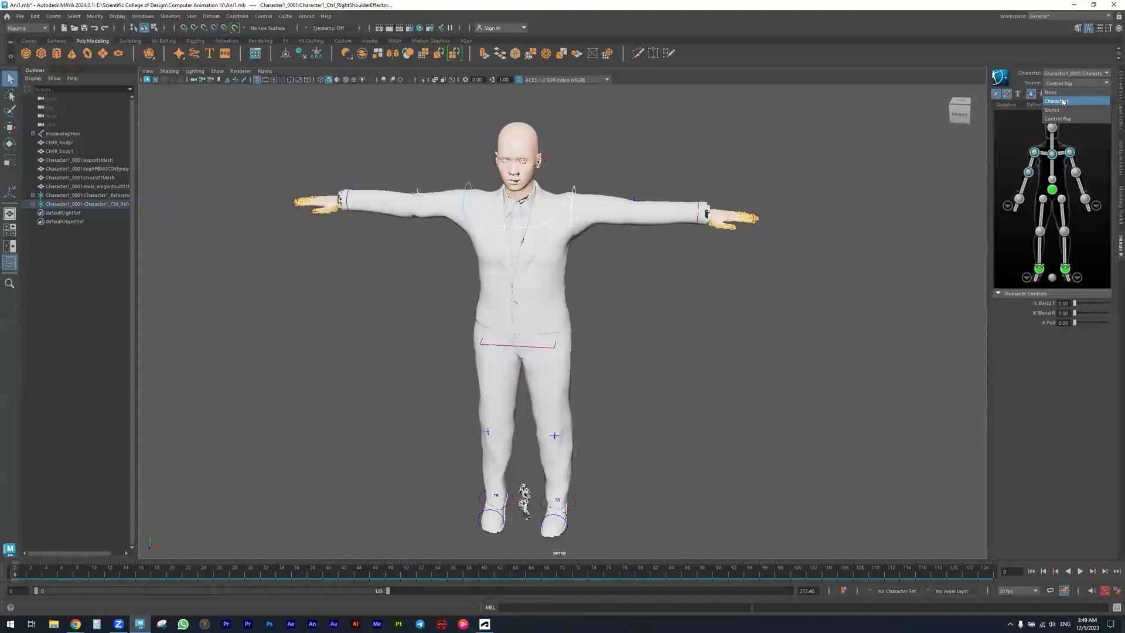
Set the HumanIK source to Character1, turn on textured display, and play back the boxing motion.
left_click(1063, 101)
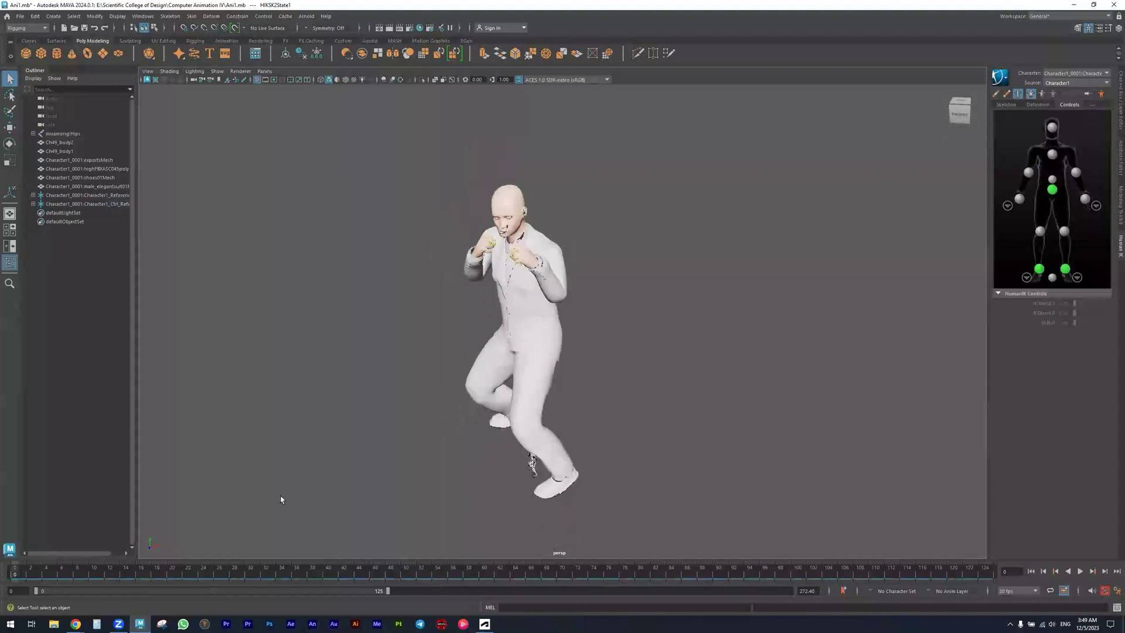
left_click(354, 79)
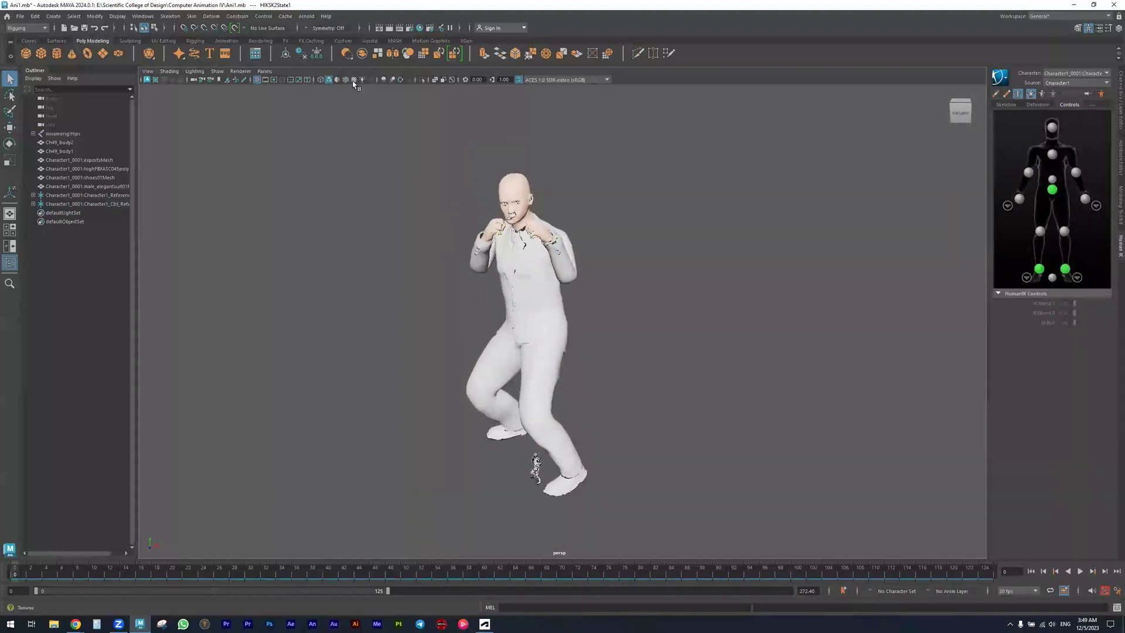
key("alt+v")
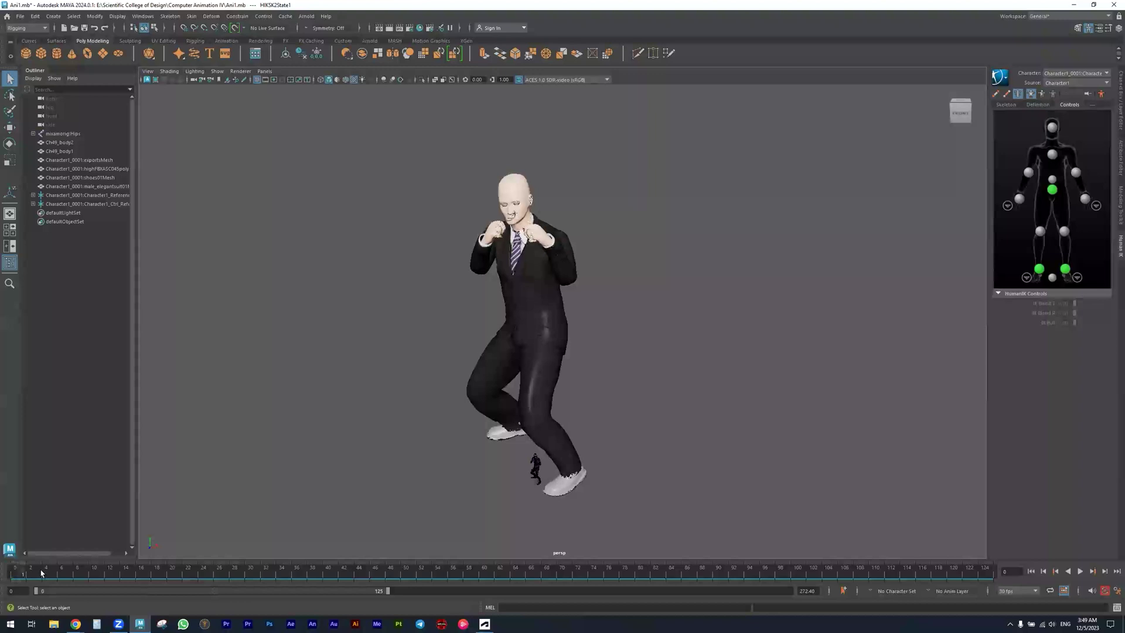
key("alt+shift+v")
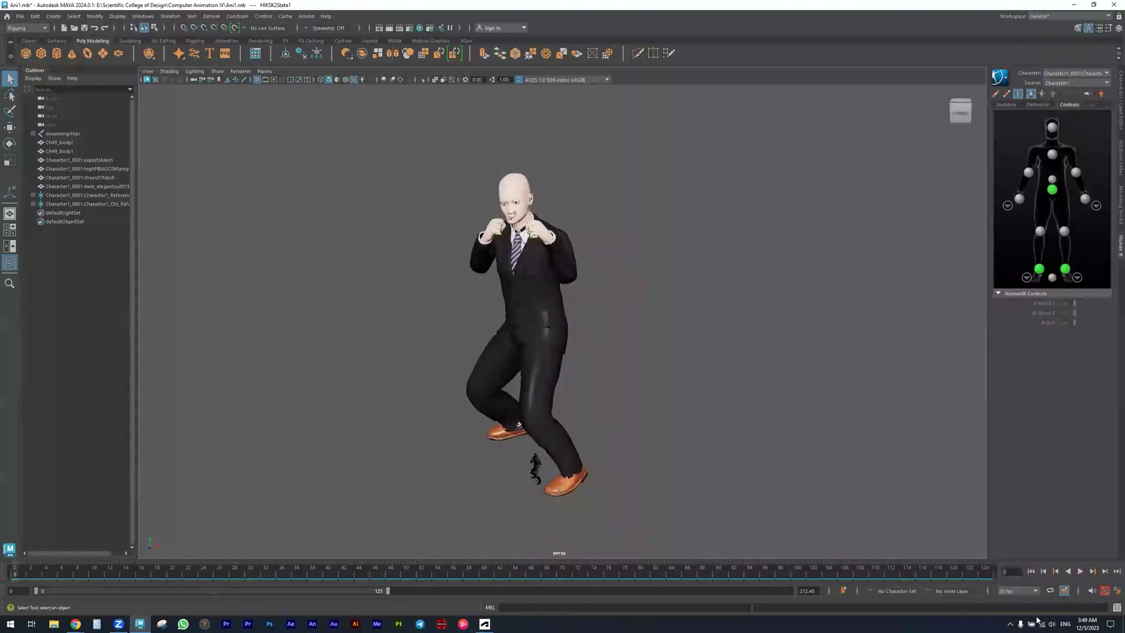
left_click(1080, 571)
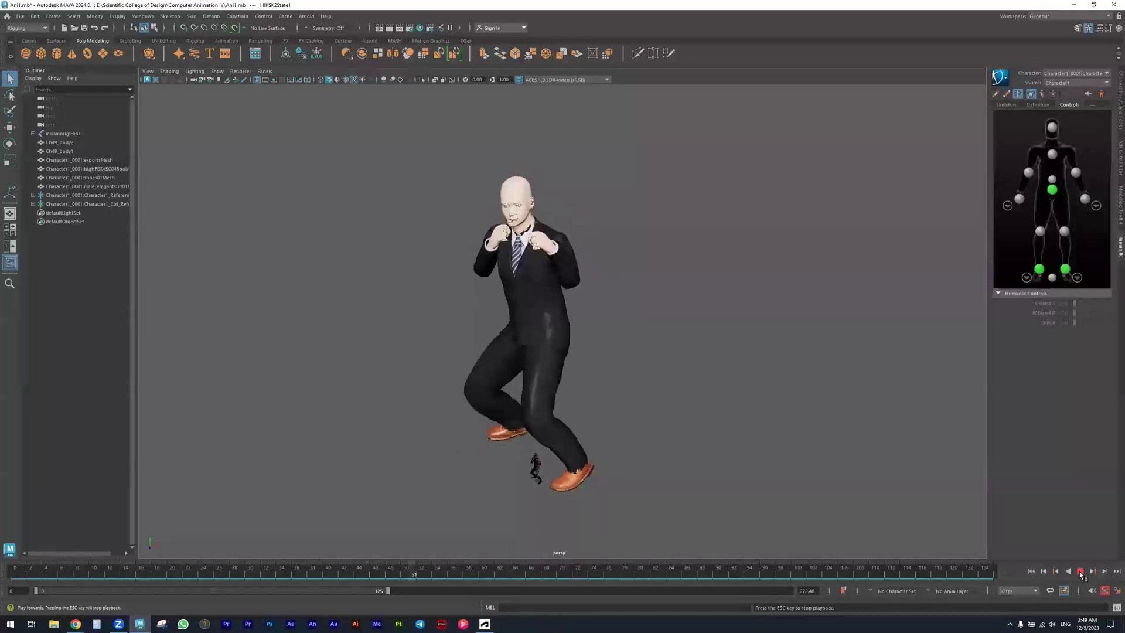
left_click(1080, 571)
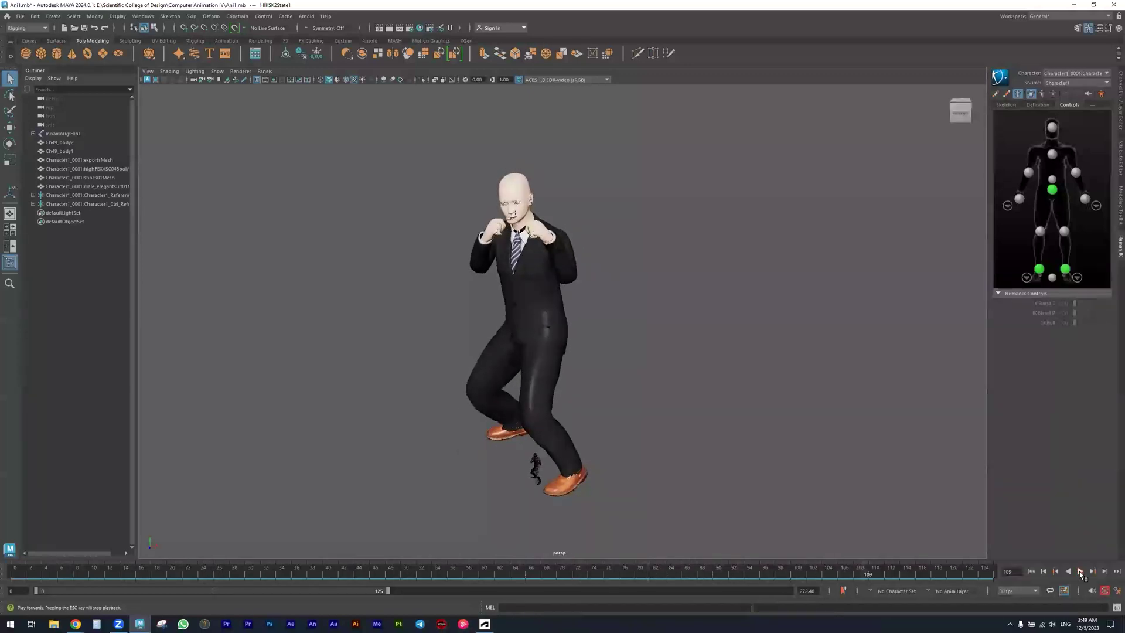
left_click_drag(12, 575, 204, 574)
Scrub frames 24–54 and move the camera close around the suited character.
left_click_drag(124, 571, 4, 561)
mouse_move(296, 452)
left_mouse_down("alt")
mouse_move(321, 444)
mouse_move(283, 442)
left_mouse_up("alt")
right_click_drag(283, 442, 465, 328, "alt")
middle_click_drag(466, 328, 353, 407, "alt")
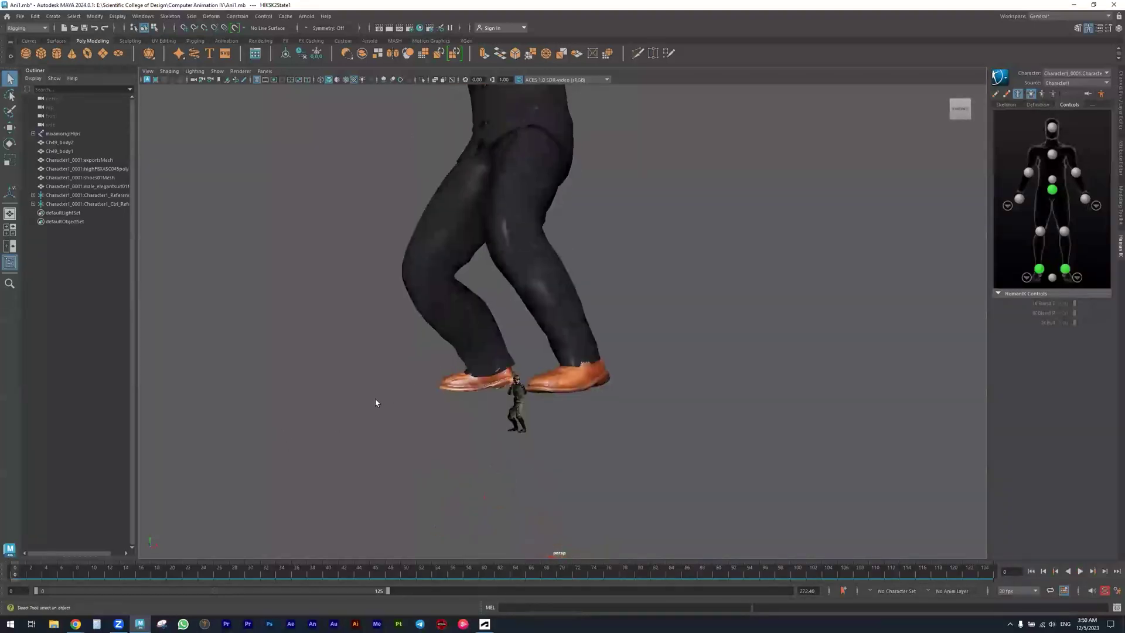
middle_click_drag(579, 267, 629, 361, "alt")
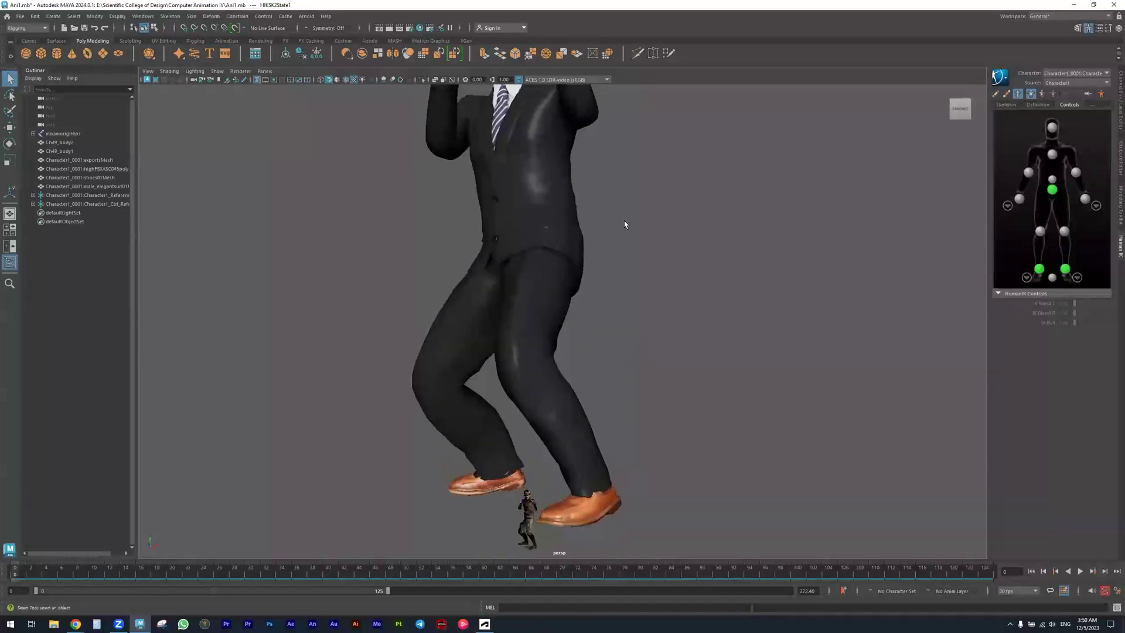
left_click_drag(604, 198, 442, 264)
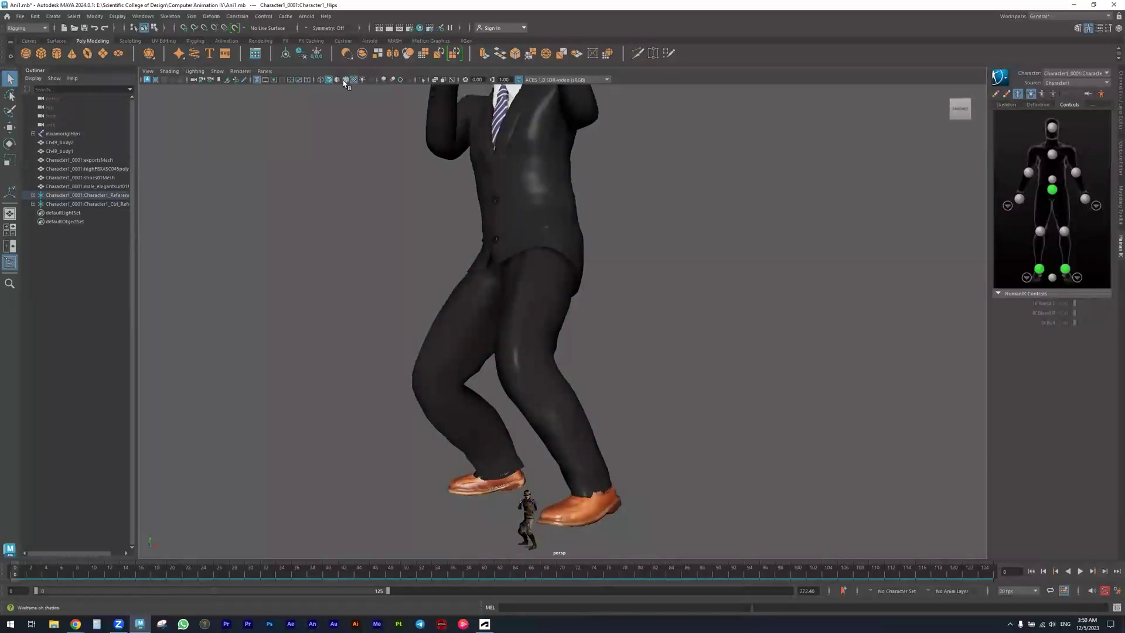
Switch the viewport to wireframe and view the character from the ViewCube's front face.
left_click(325, 81)
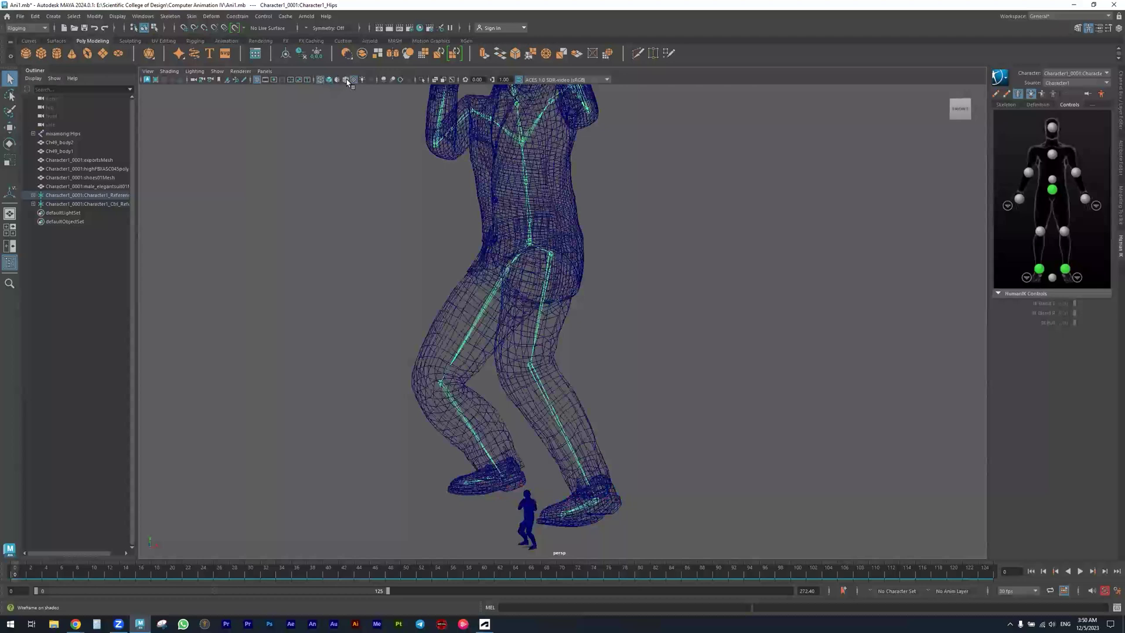
scroll(397, 276, "down", 5)
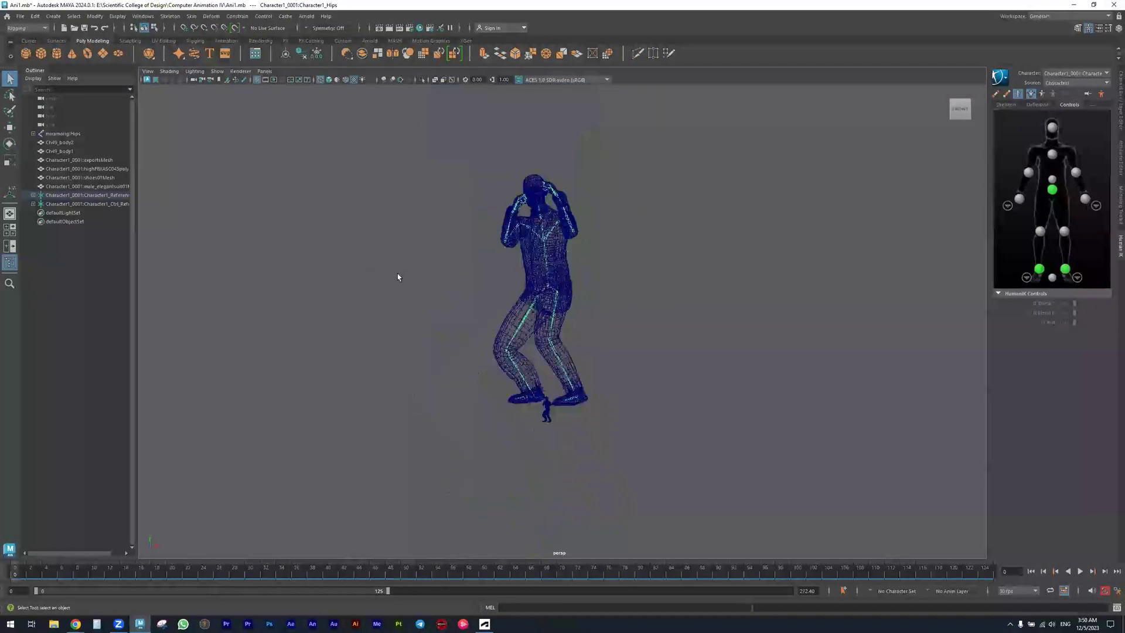
left_click_drag(396, 276, 397, 297, "alt")
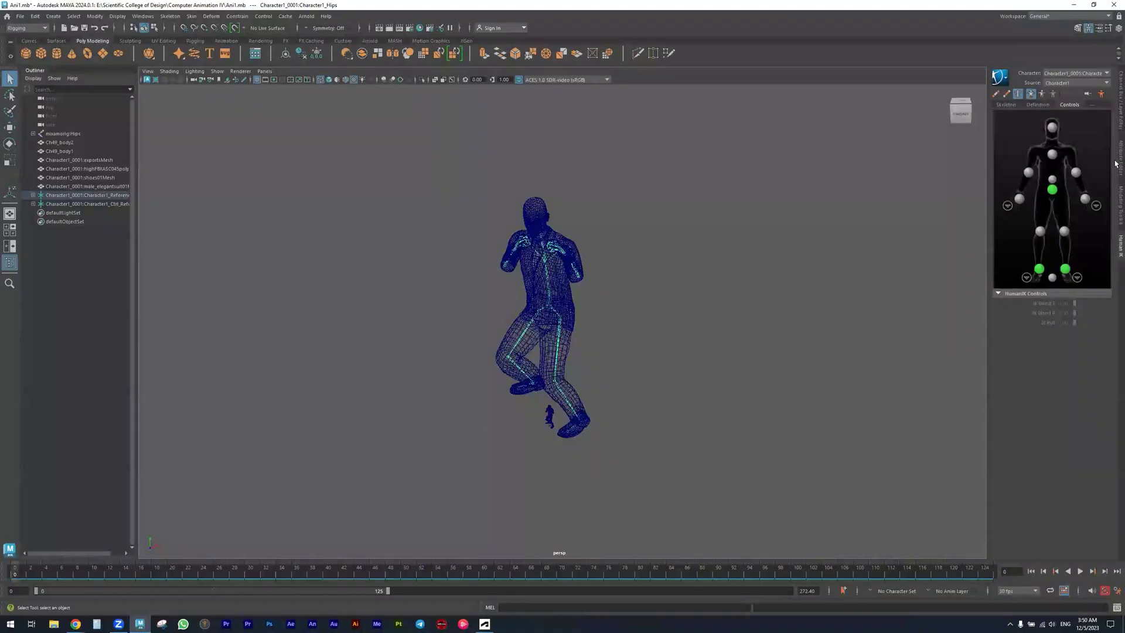
left_click(549, 421)
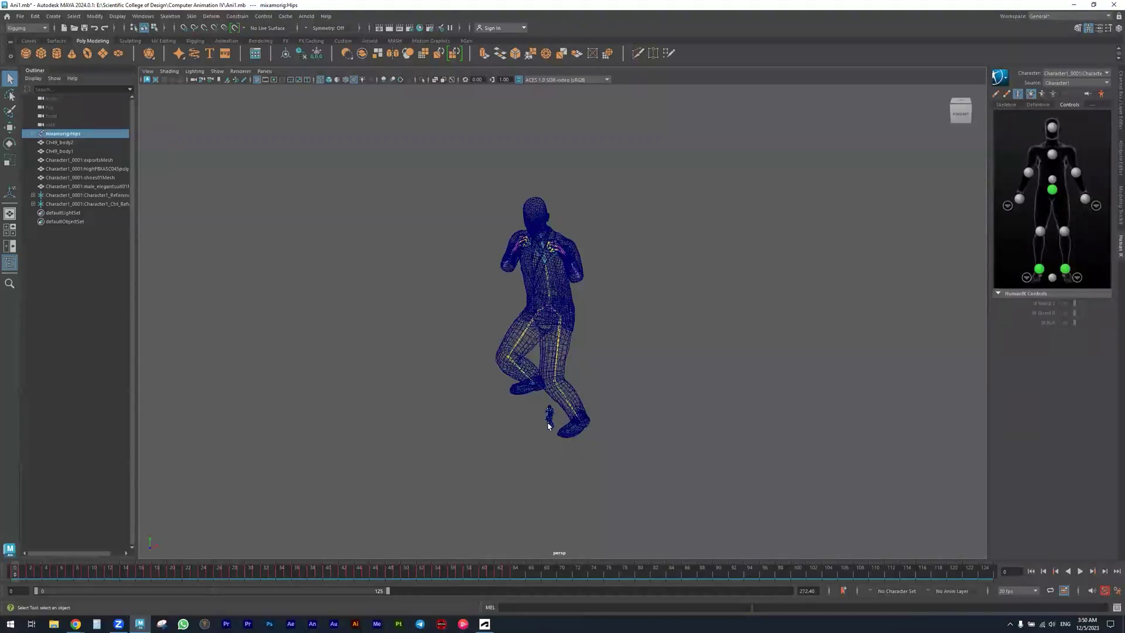
right_click_drag(447, 432, 623, 443, "alt")
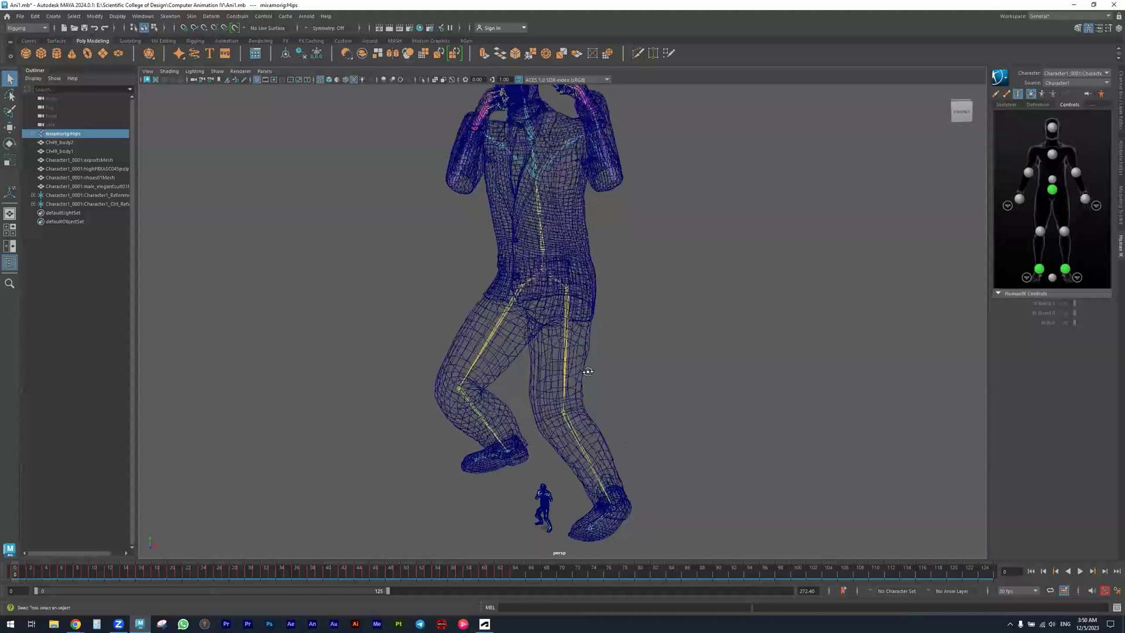
left_click(960, 112)
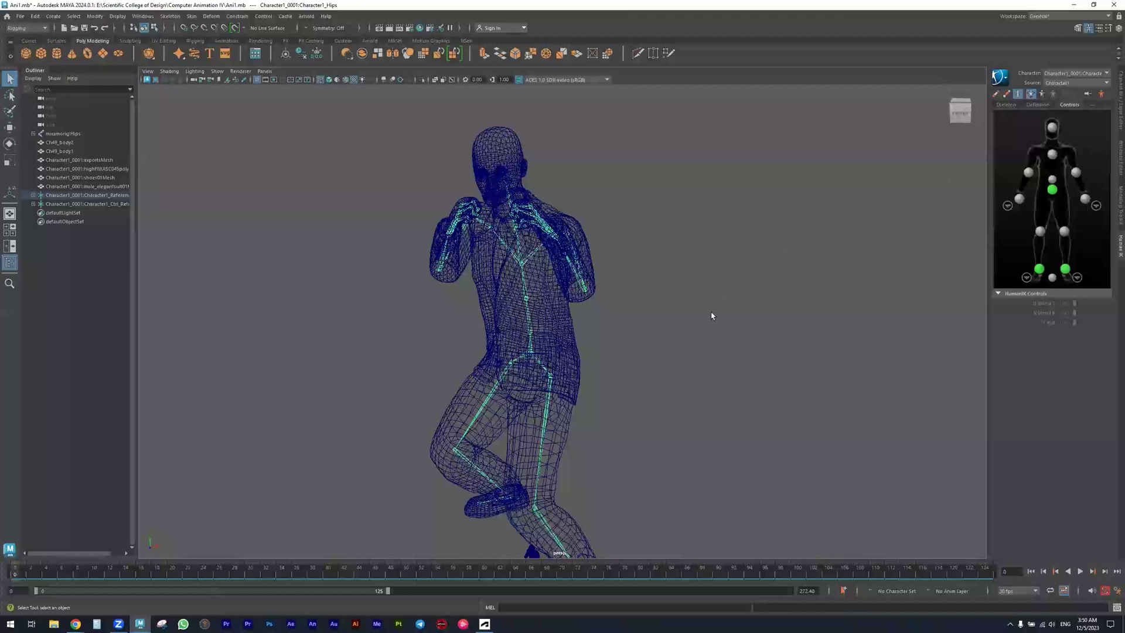
Run Bake > Bake To Control Rig from the HumanIK character menu, then select mixamorig:Hips.
left_click(1006, 78)
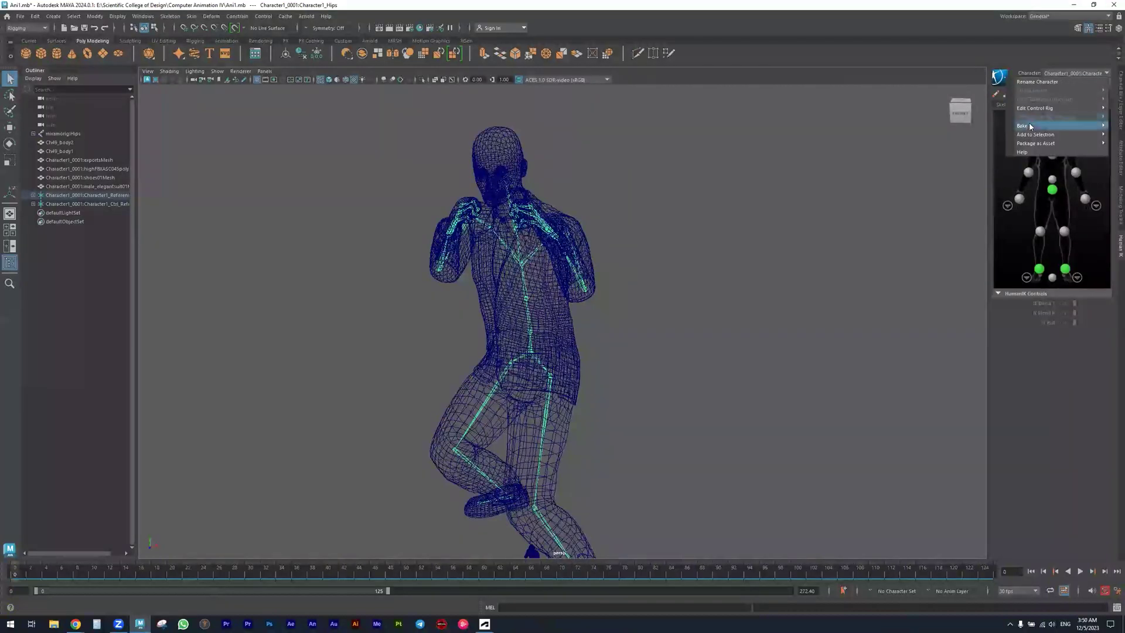
mouse_move(1026, 125)
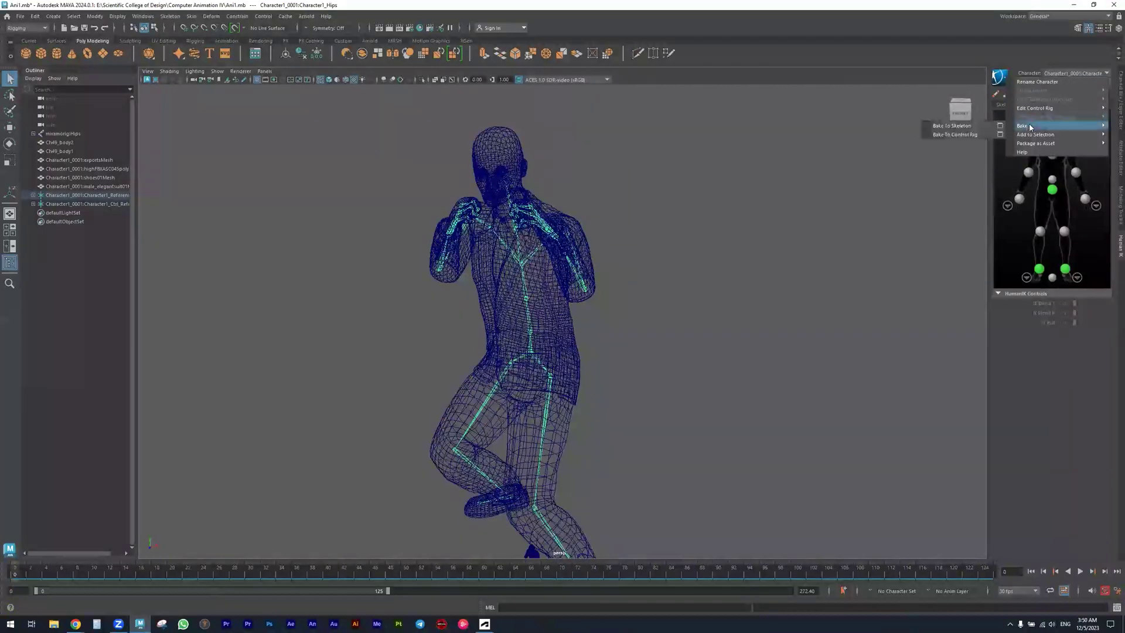
left_click(958, 134)
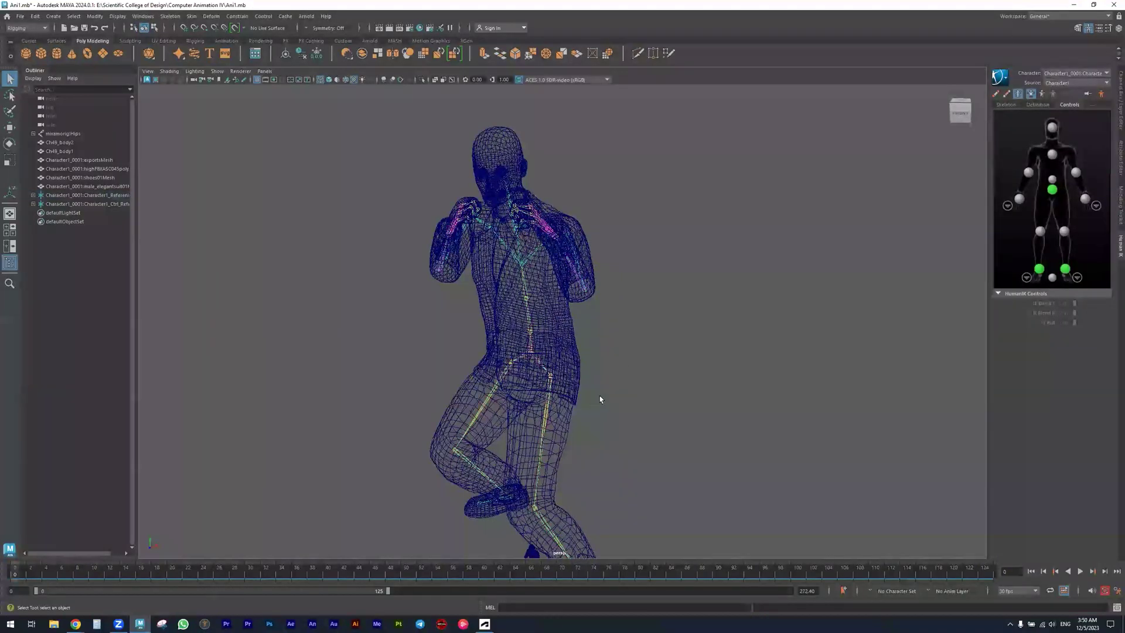
scroll(482, 444, "up", 5)
left_click(499, 448)
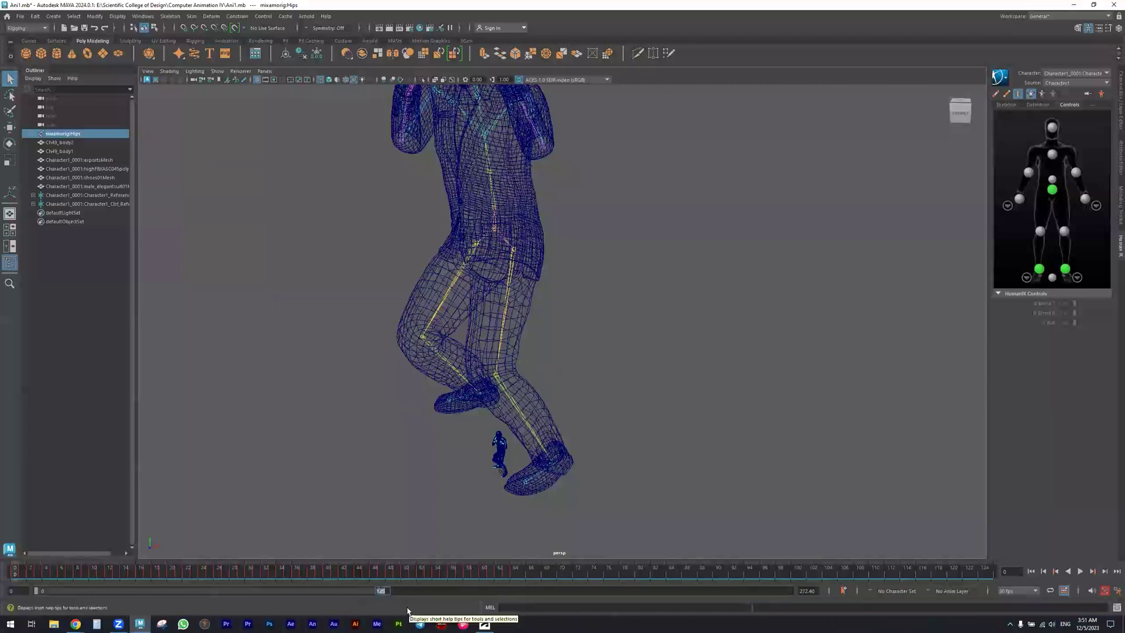
Set the playback range end to frame 65 and select the suited character's hips.
type("8")
type("5")
key("Return")
left_click_drag(677, 254, 499, 421, "alt")
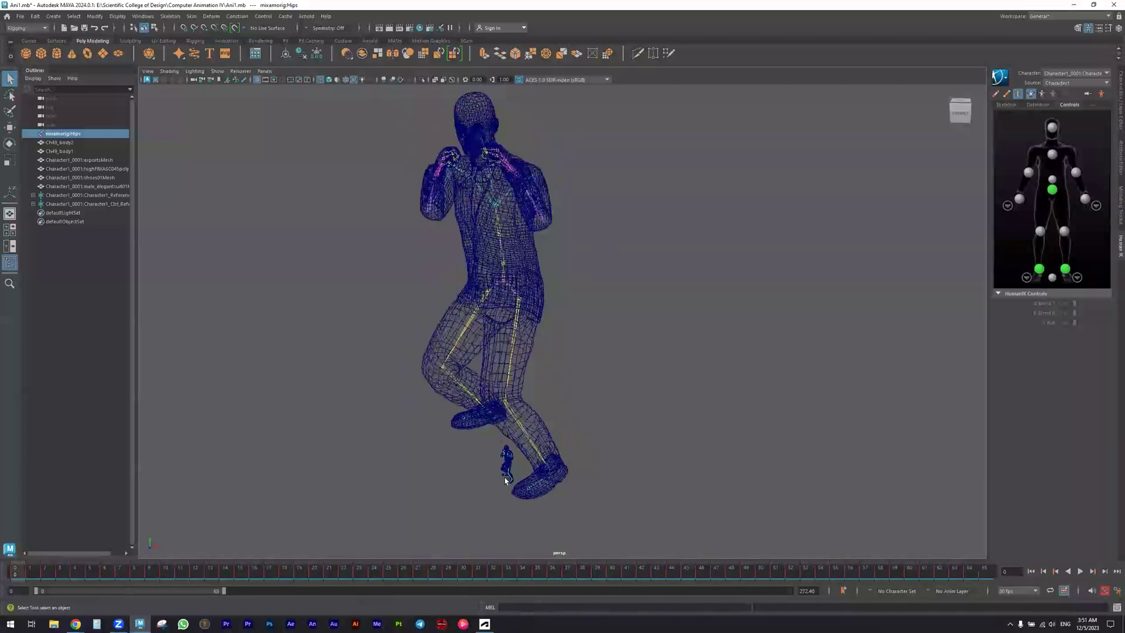
left_click(517, 295)
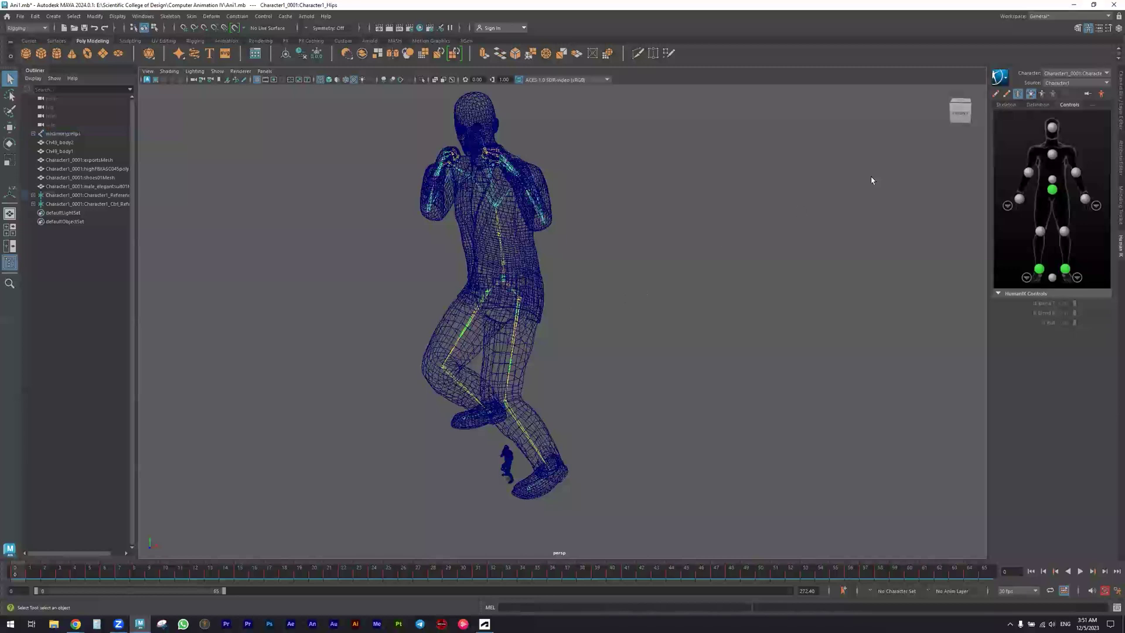
left_click(1000, 79)
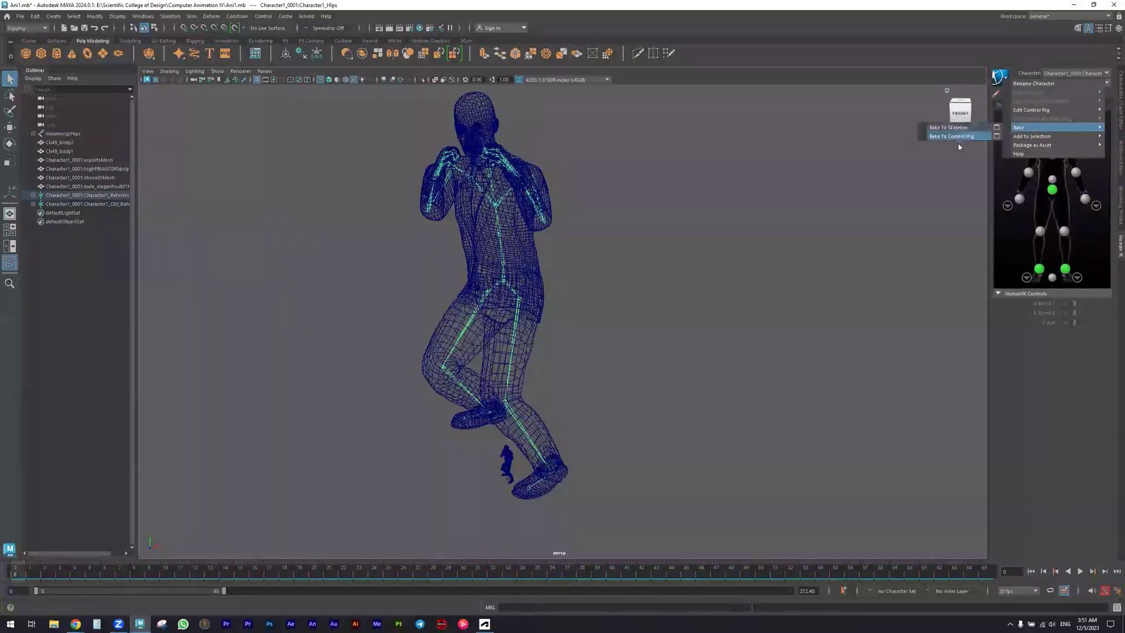
Bake to the control rig from the Bake Simulation Options box over the Time Slider range.
left_click(996, 135)
left_click_drag(176, 126, 231, 174)
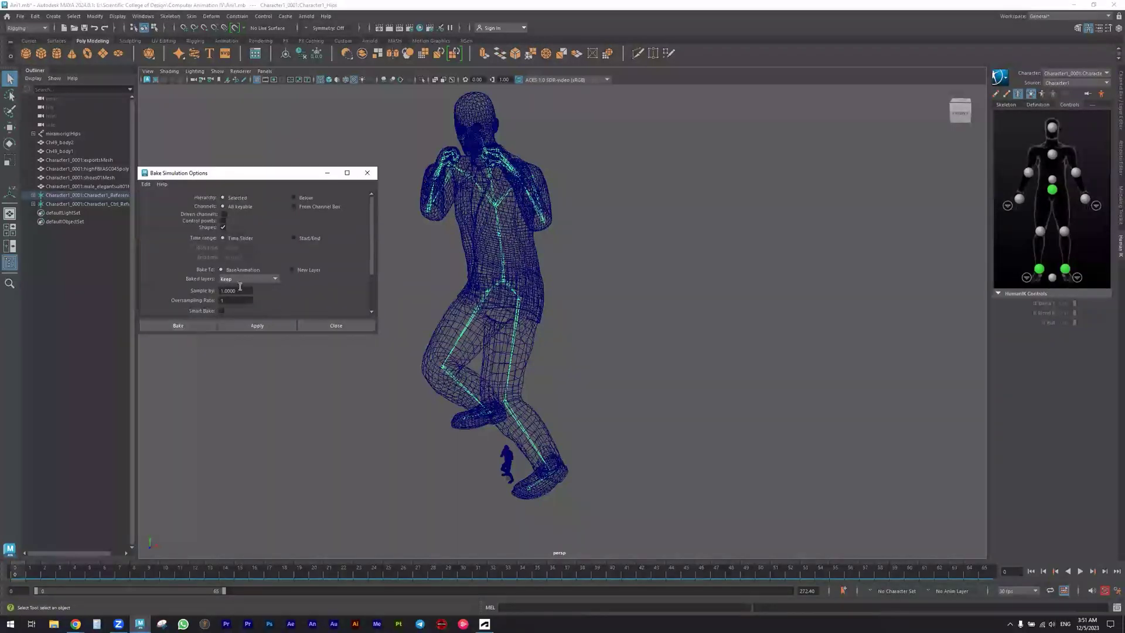
scroll(255, 253, "down", 3)
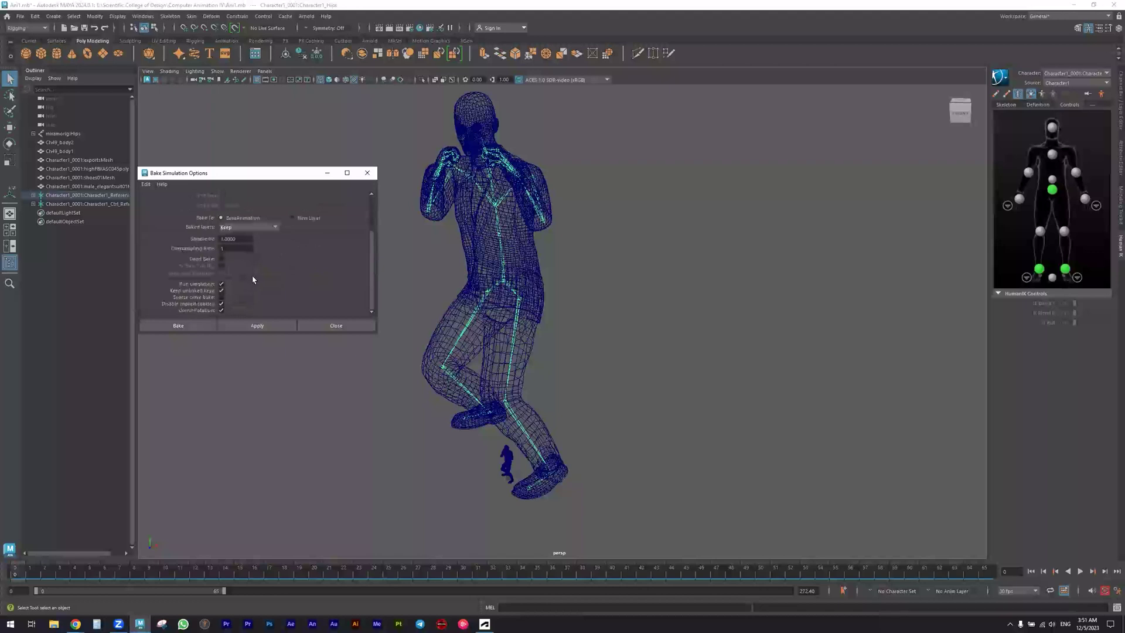
scroll(255, 278, "up", 3)
scroll(255, 279, "down", 3)
scroll(204, 294, "up", 3)
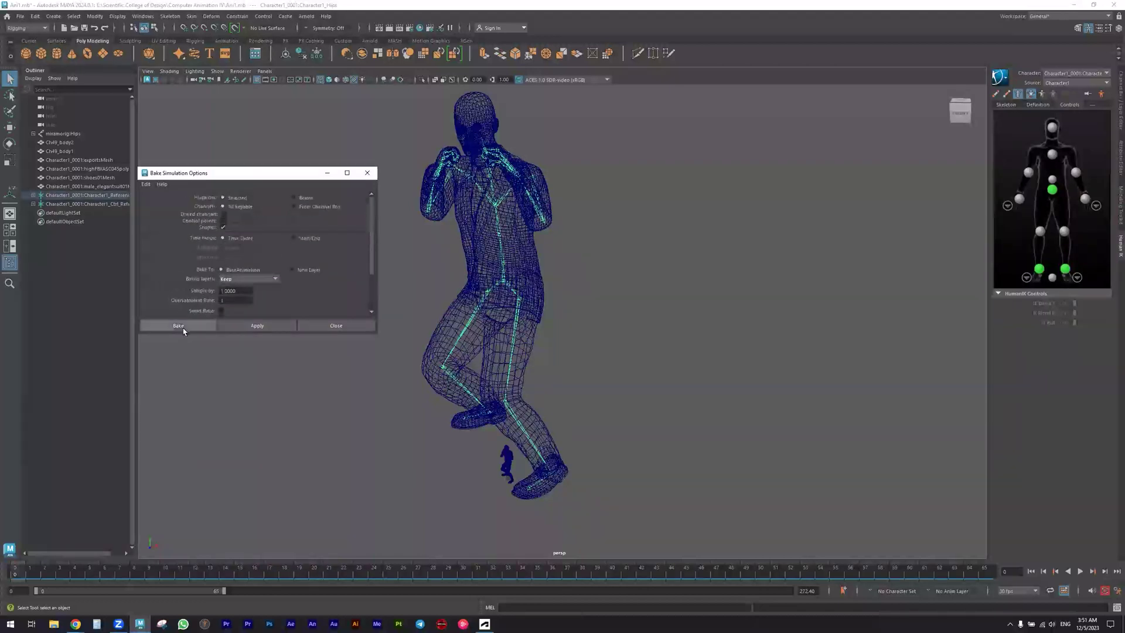
left_click(179, 325)
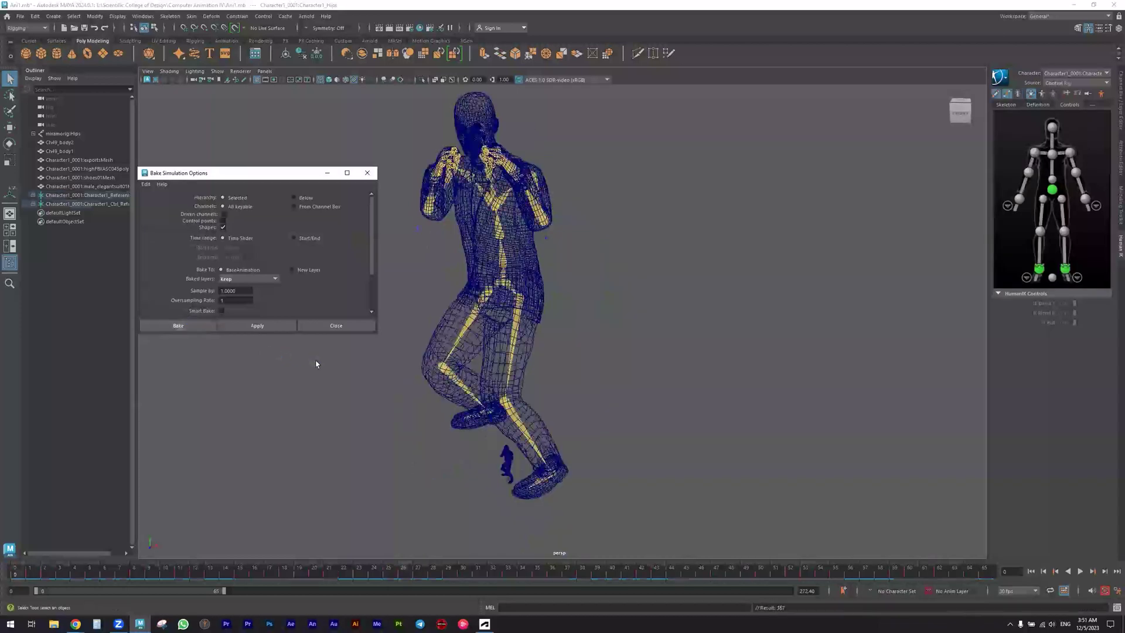
Delete the mixamorig:Hips skeleton and the Ch49_body2 and Ch49_body1 meshes.
left_click(547, 170)
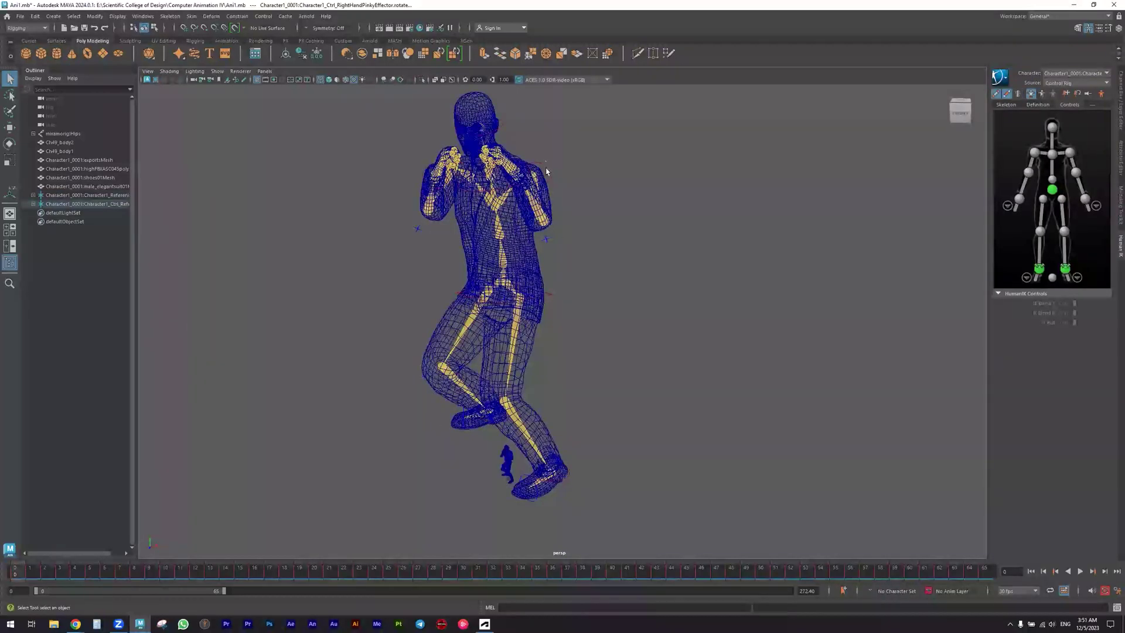
left_click(505, 459)
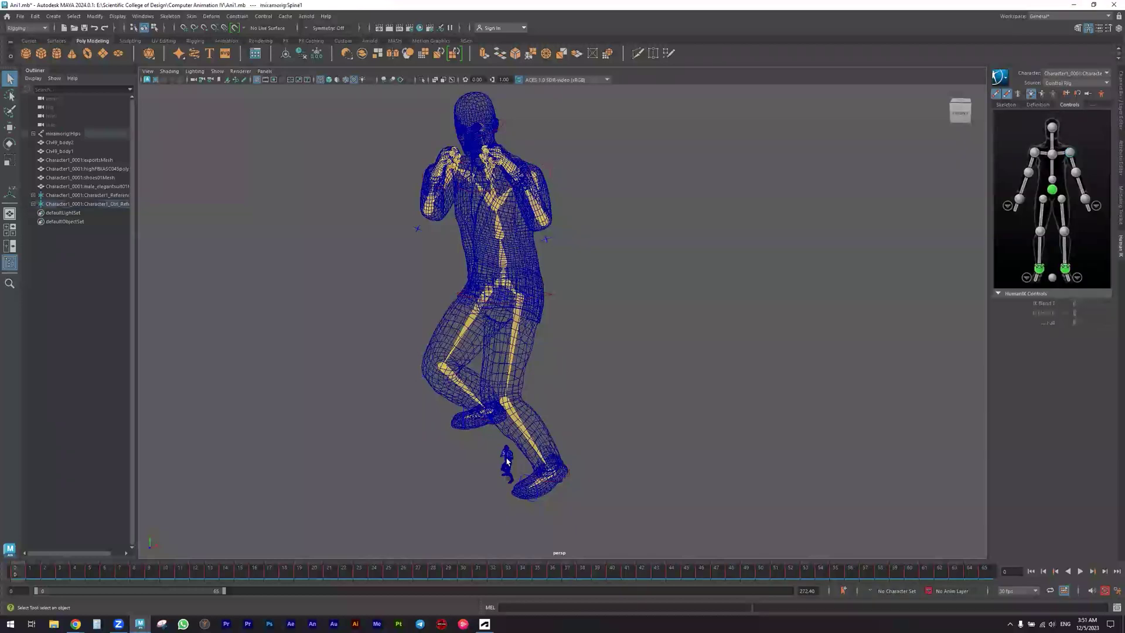
left_click(53, 134)
key("Delete")
left_click(56, 134)
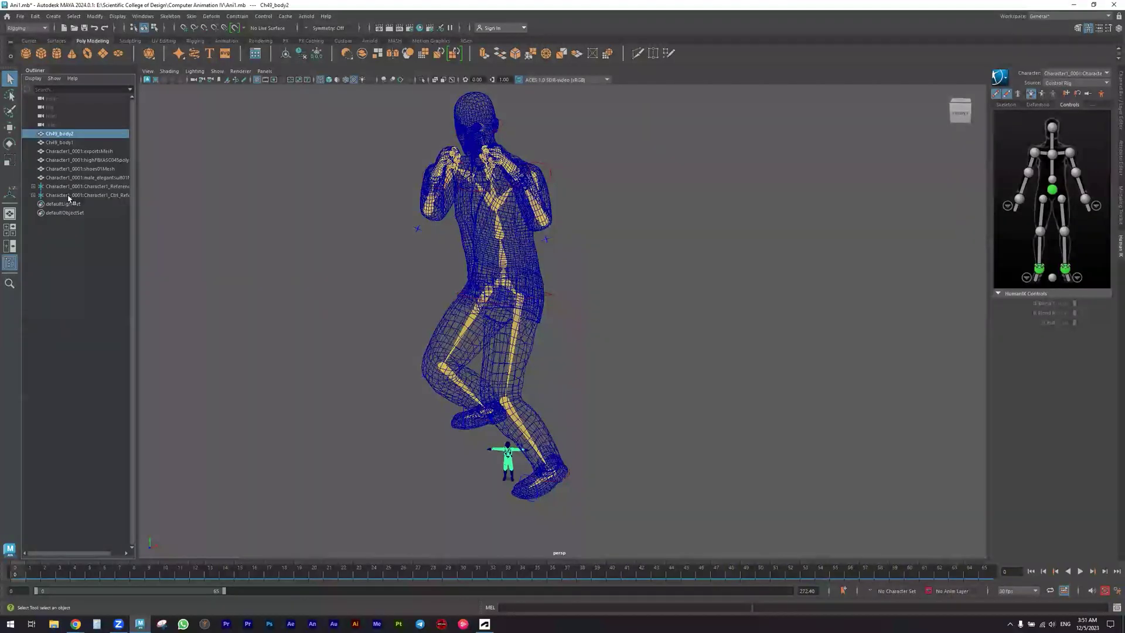
key("Delete")
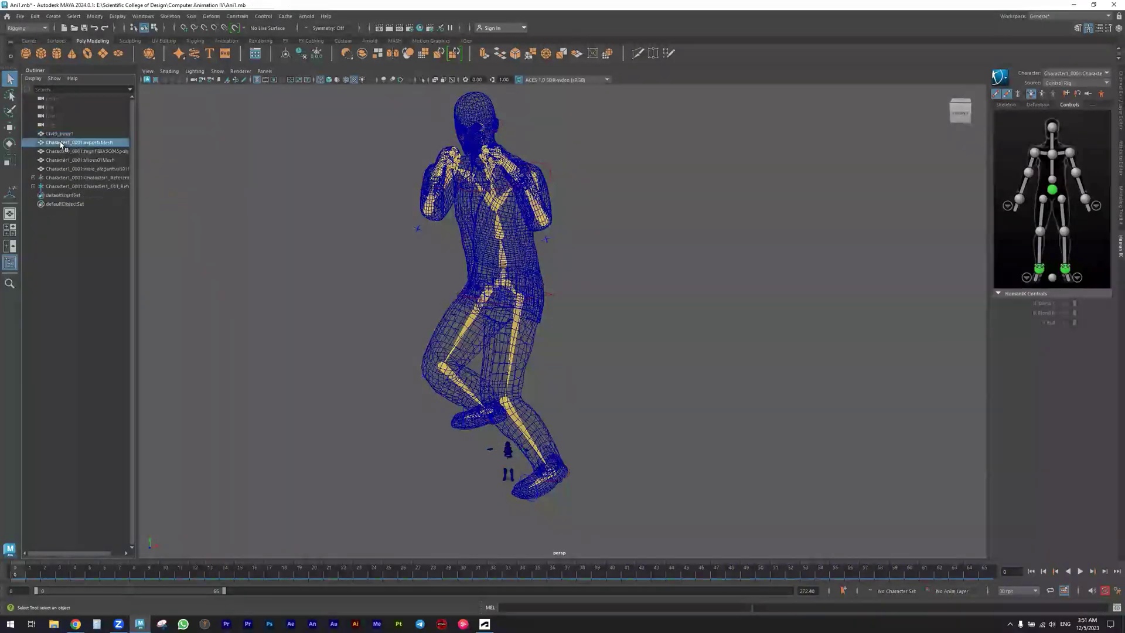
left_click(62, 143)
left_click(65, 134)
key("Delete")
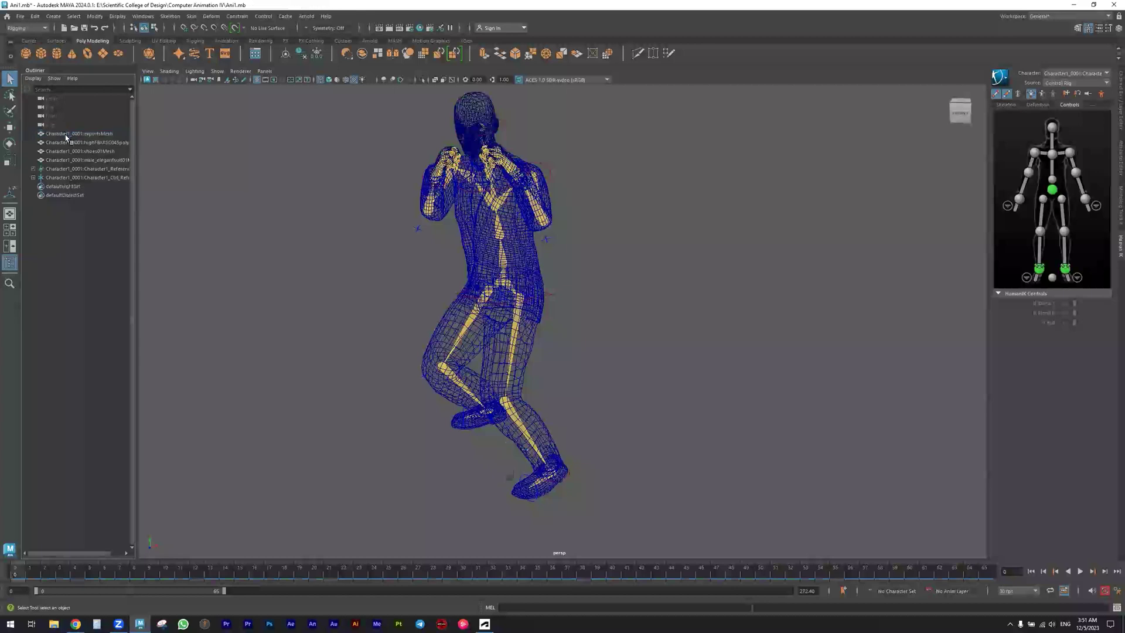
Play back the baked boxing motion and marquee-select the whole HumanIK control rig.
key("alt+v")
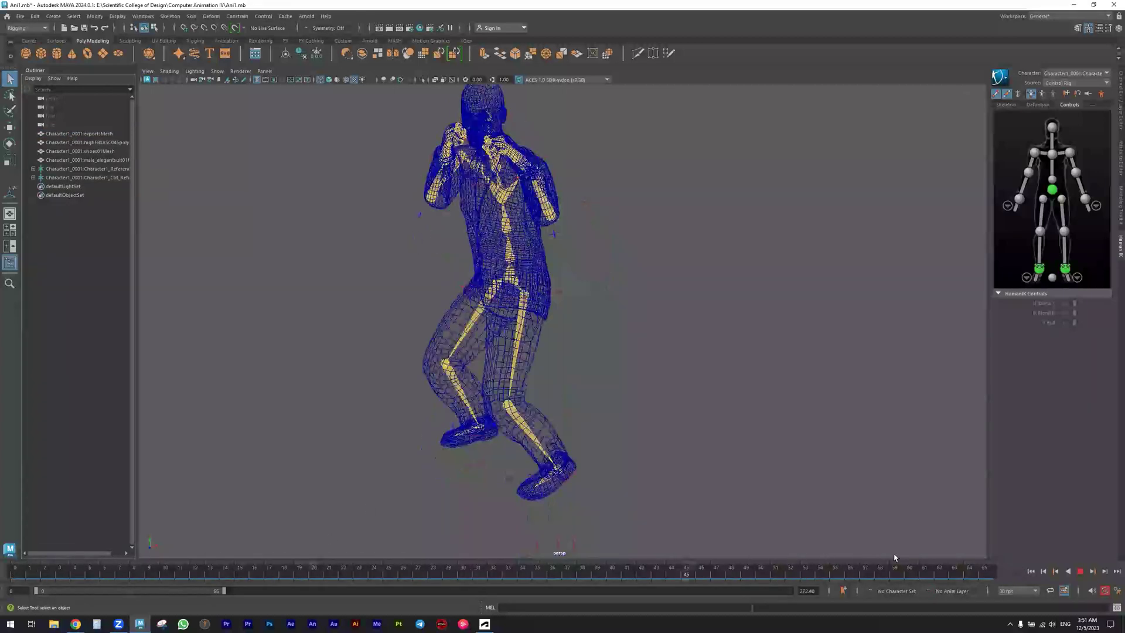
key("alt+v")
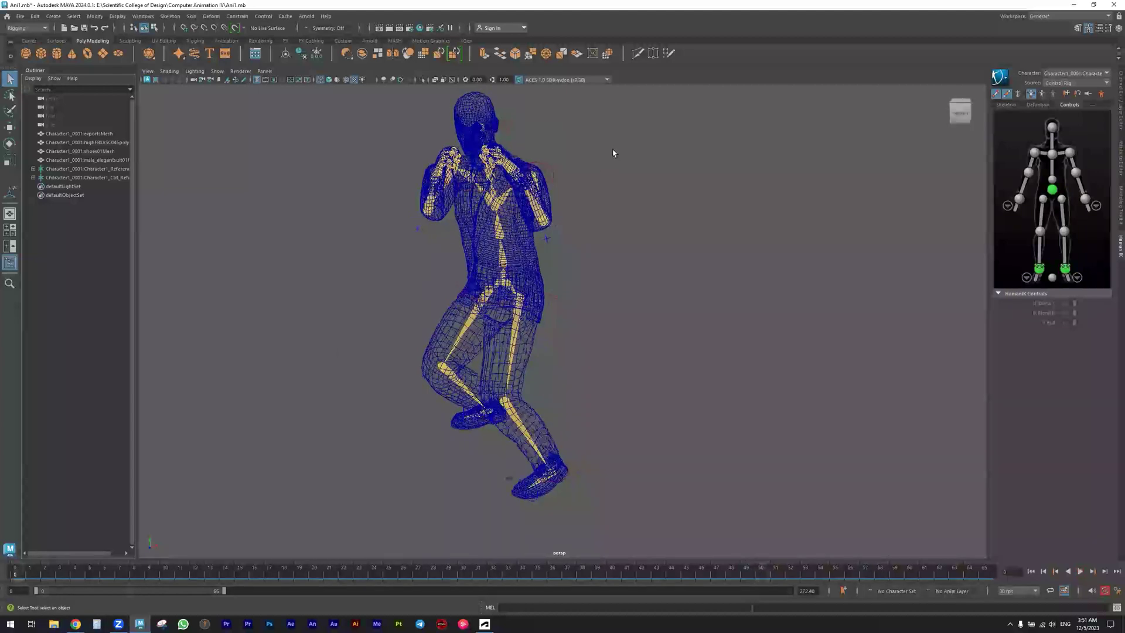
left_click_drag(334, 527, 777, 517)
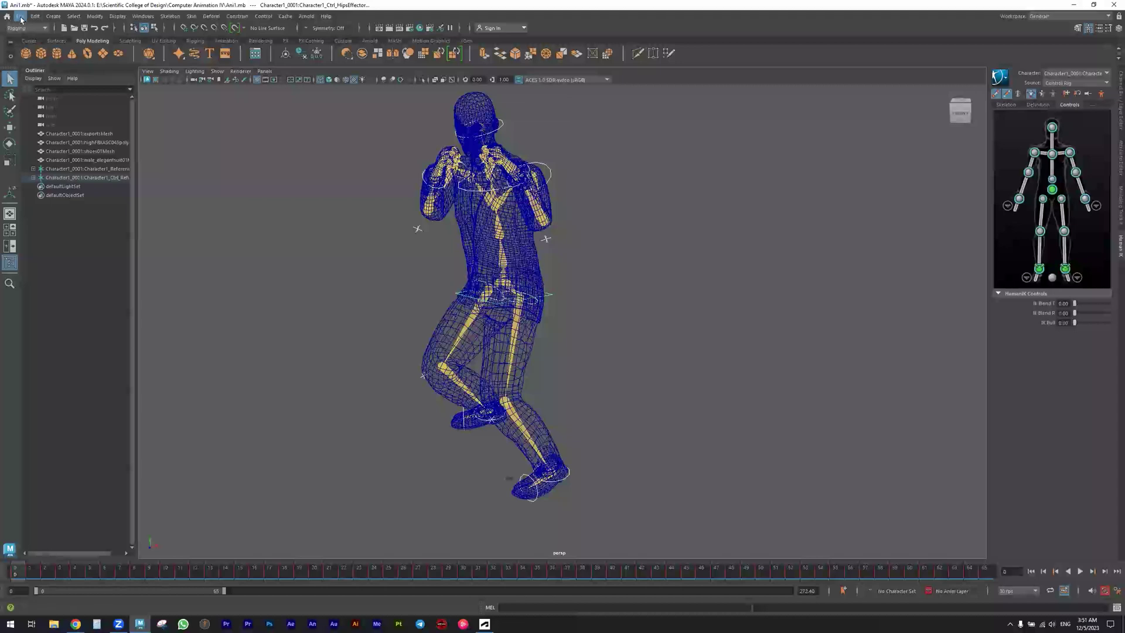
Save the scene as First Ani.mb using Save Scene As.
left_click(20, 16)
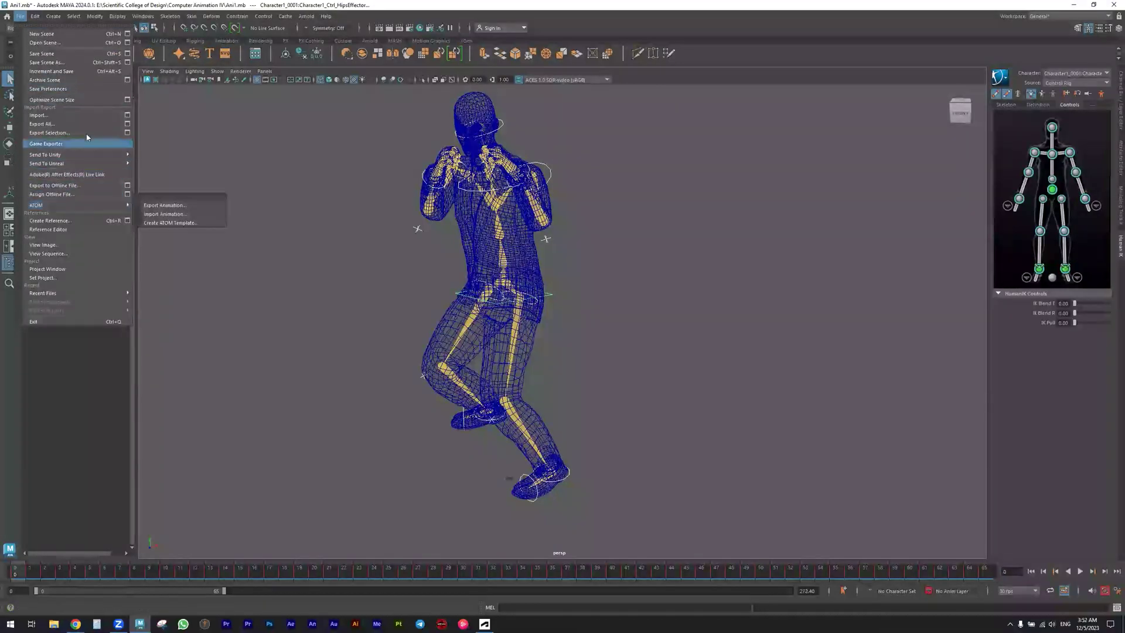
left_click(50, 62)
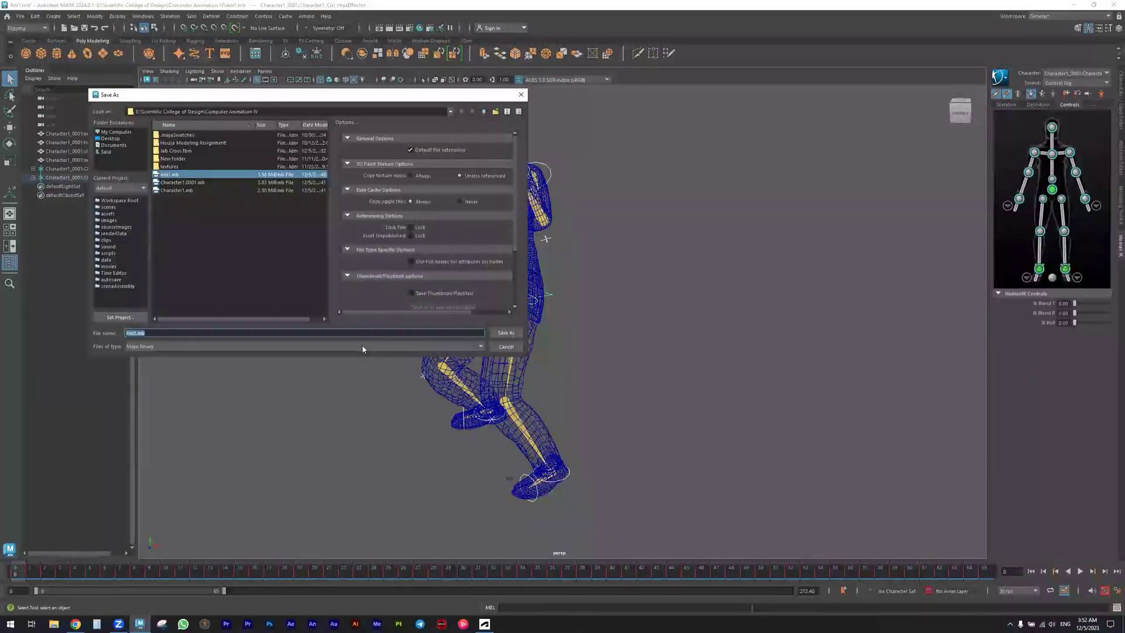
type("first Ani")
left_click(506, 333)
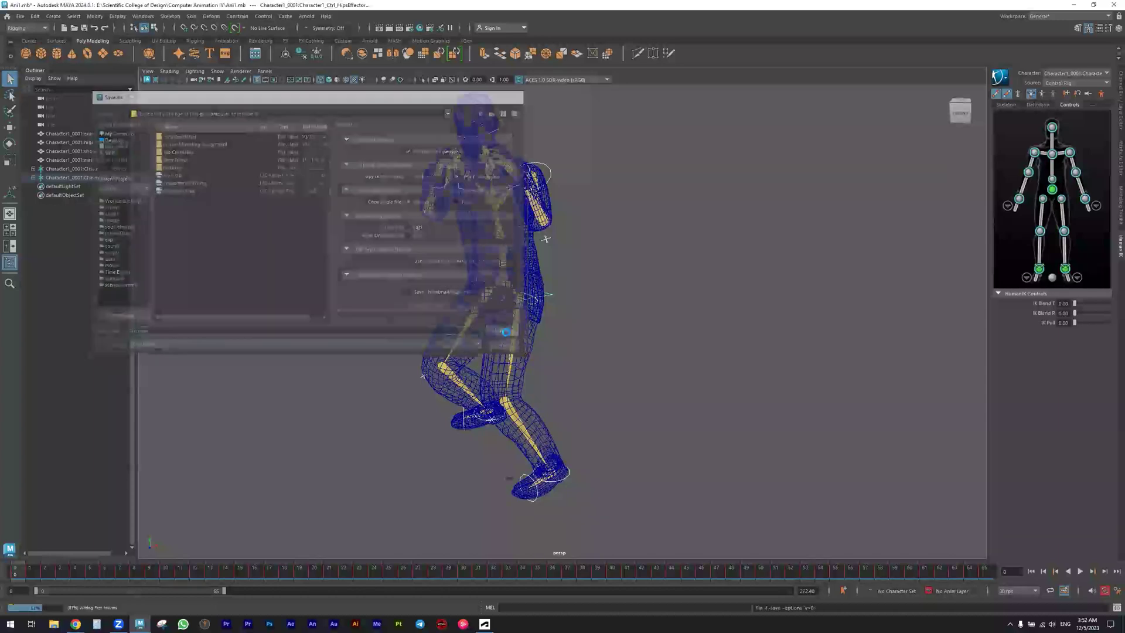
Open Ani1.mb and import Thoughtful Head Shake.fbx into it.
left_click(20, 16)
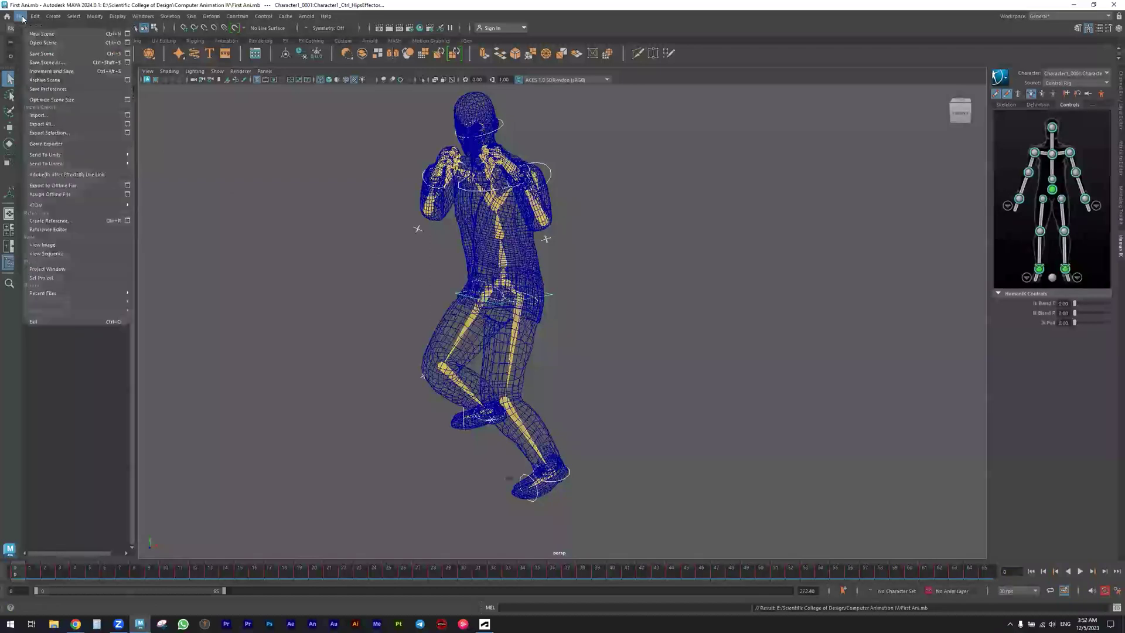
left_click(42, 43)
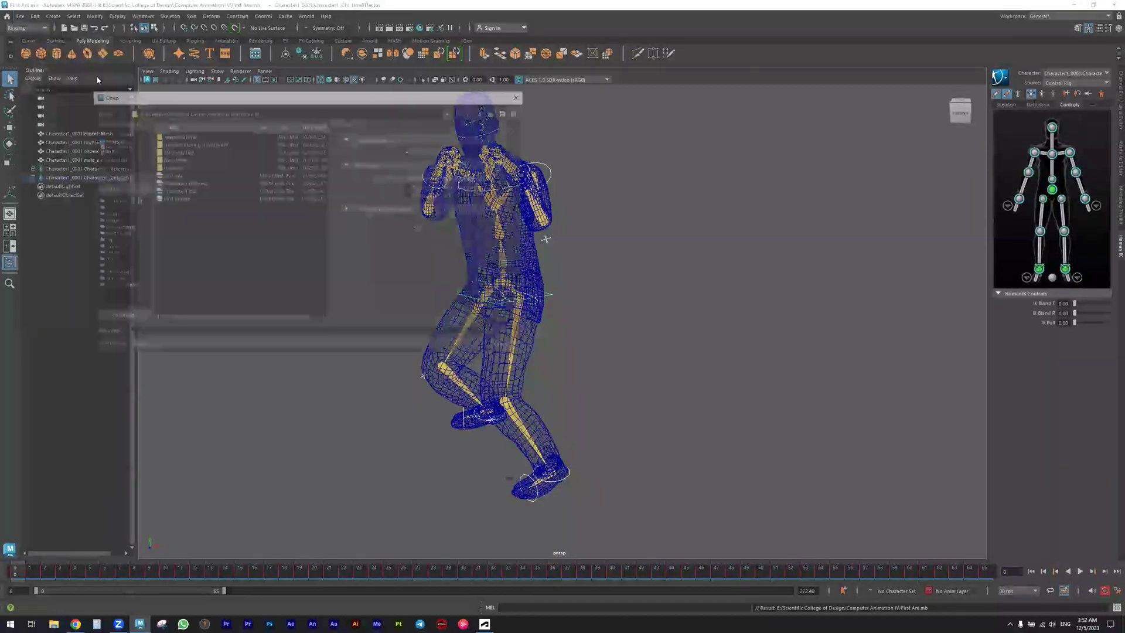
double_click(170, 174)
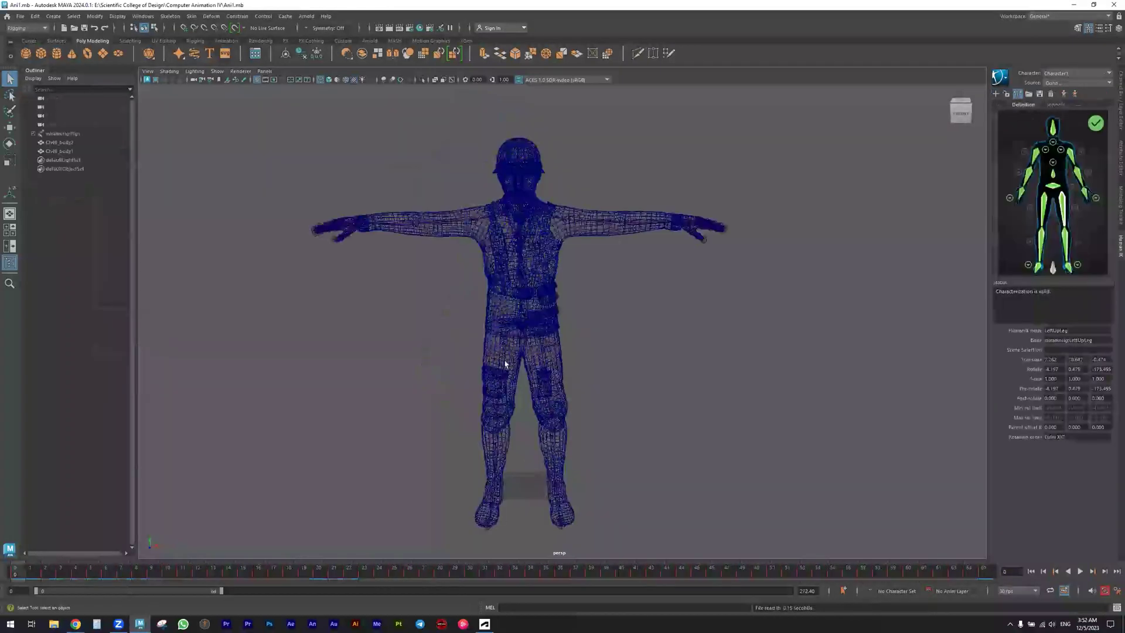
left_click(20, 15)
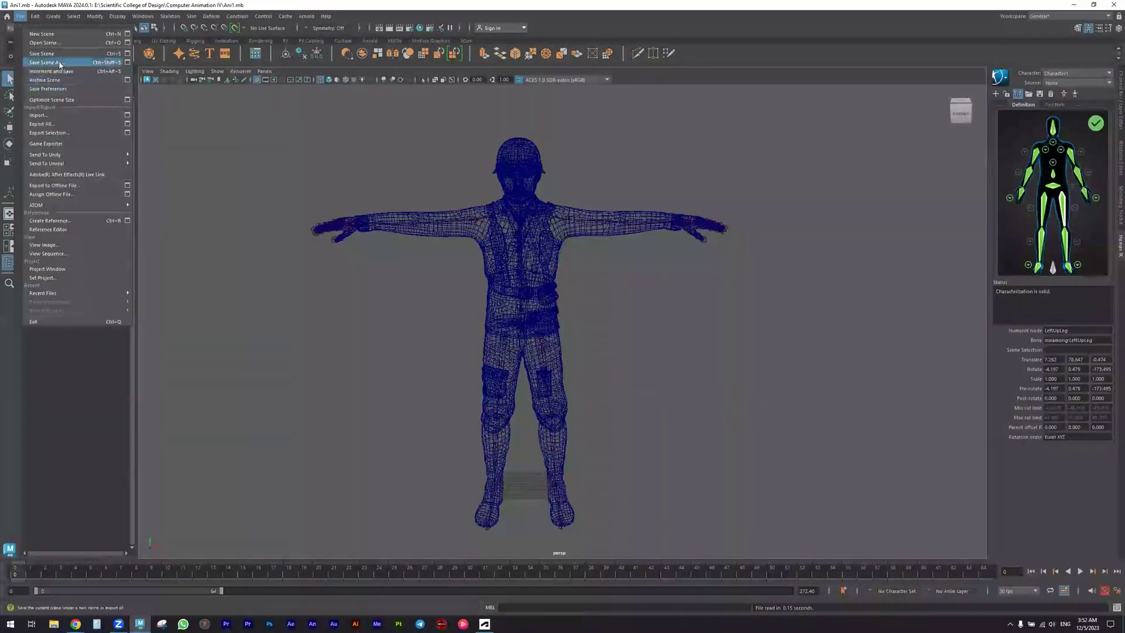
left_click(38, 114)
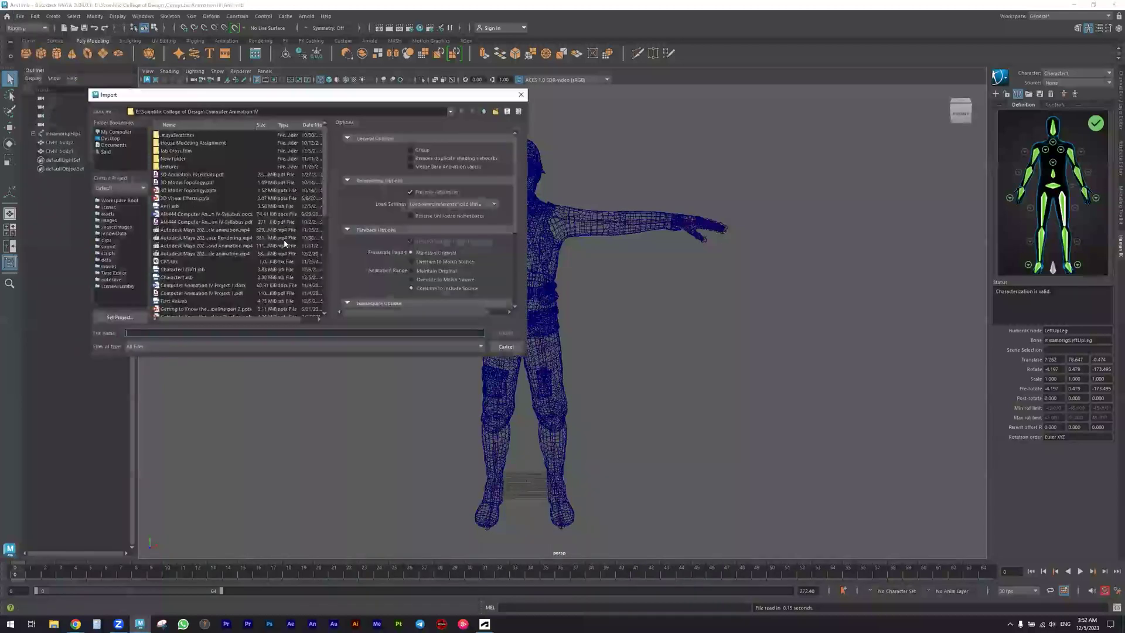
scroll(201, 287, "down", 5)
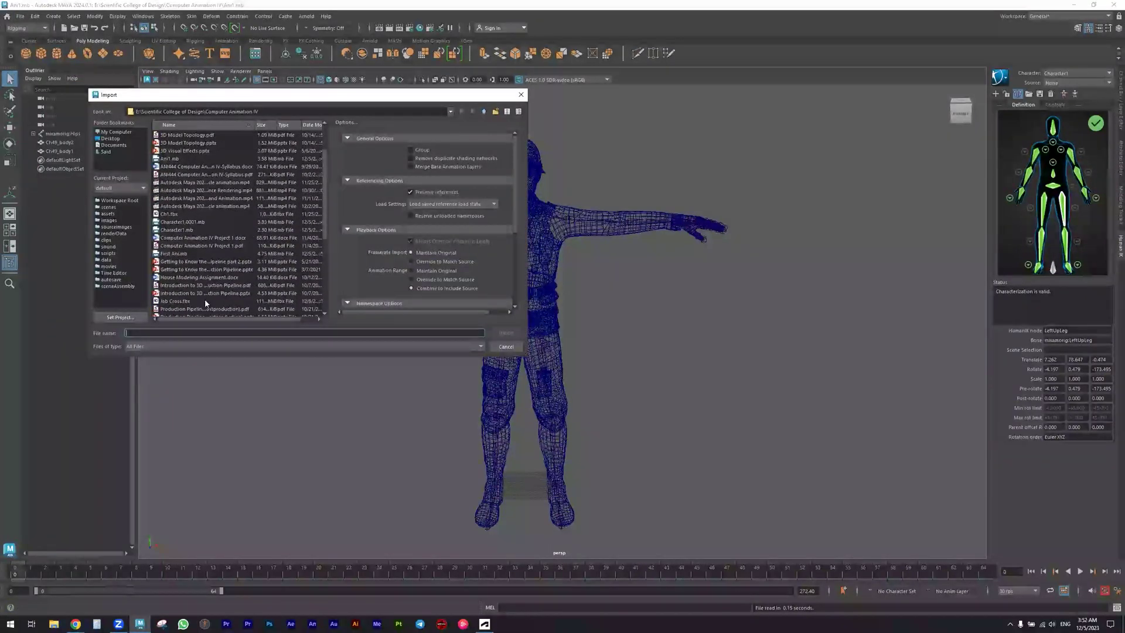
scroll(202, 305, "down", 3)
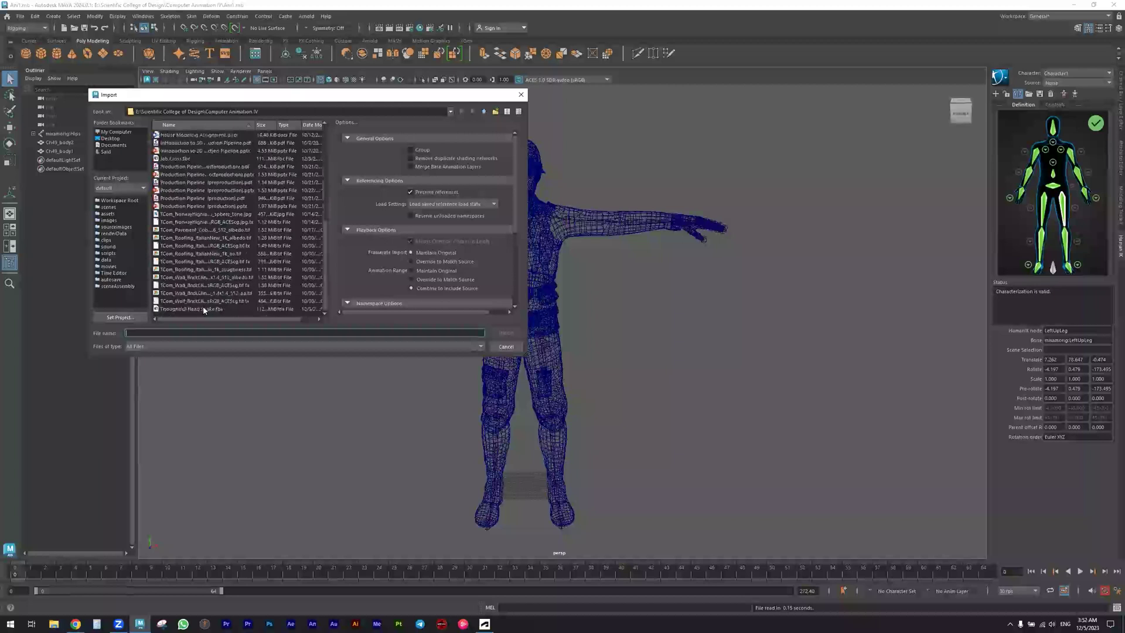
double_click(169, 310)
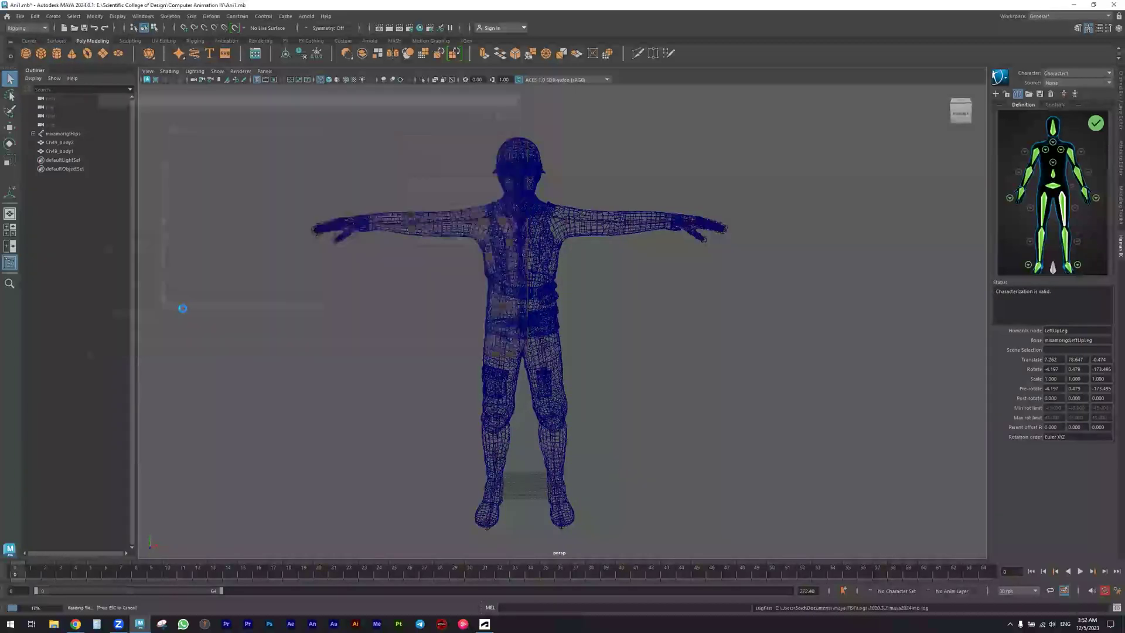
Play the head shake, select the imported skeleton, and end the playback range at frame 94.
key("alt+v")
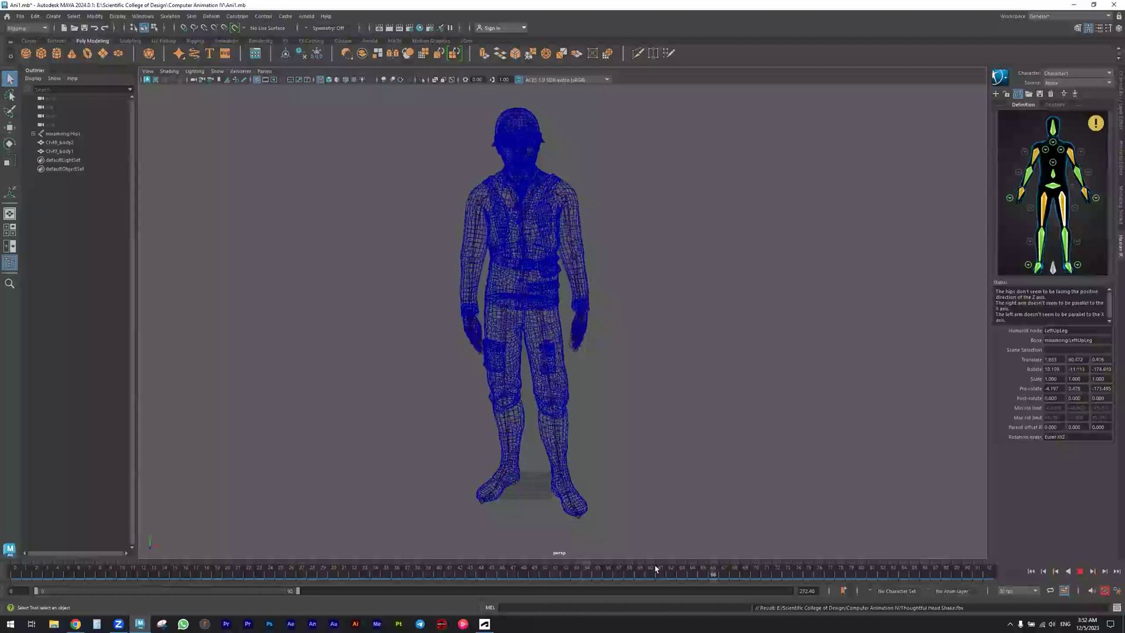
key("alt+v")
left_click_drag(580, 271, 445, 352)
left_click_drag(300, 593, 298, 593)
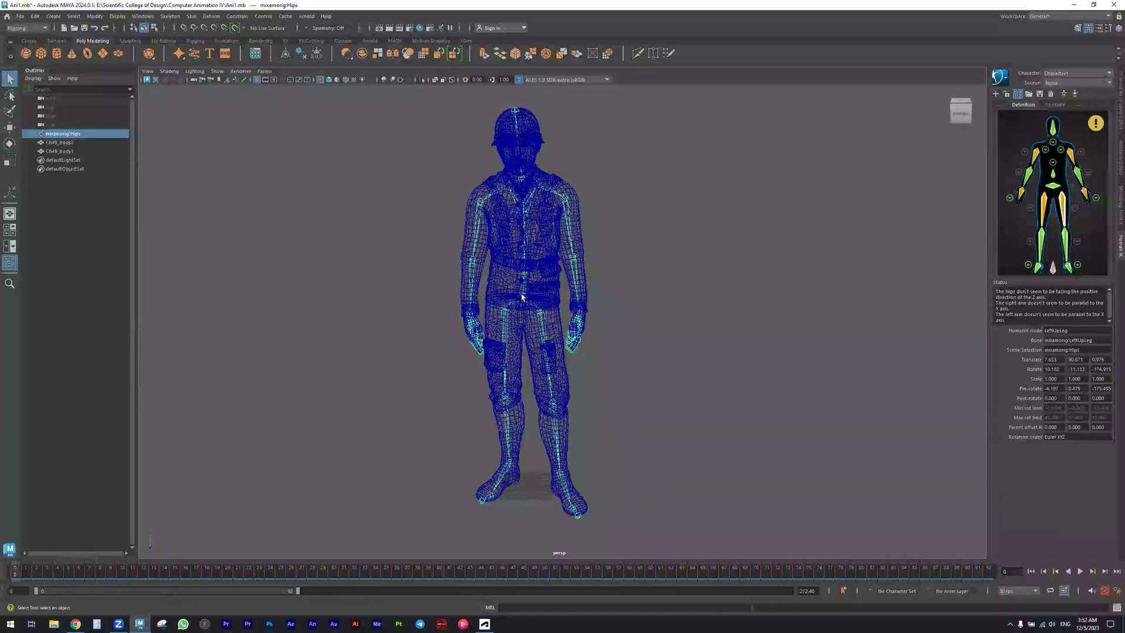
Import the Character1.0001.mb suited character and frame it in the view.
left_click(20, 16)
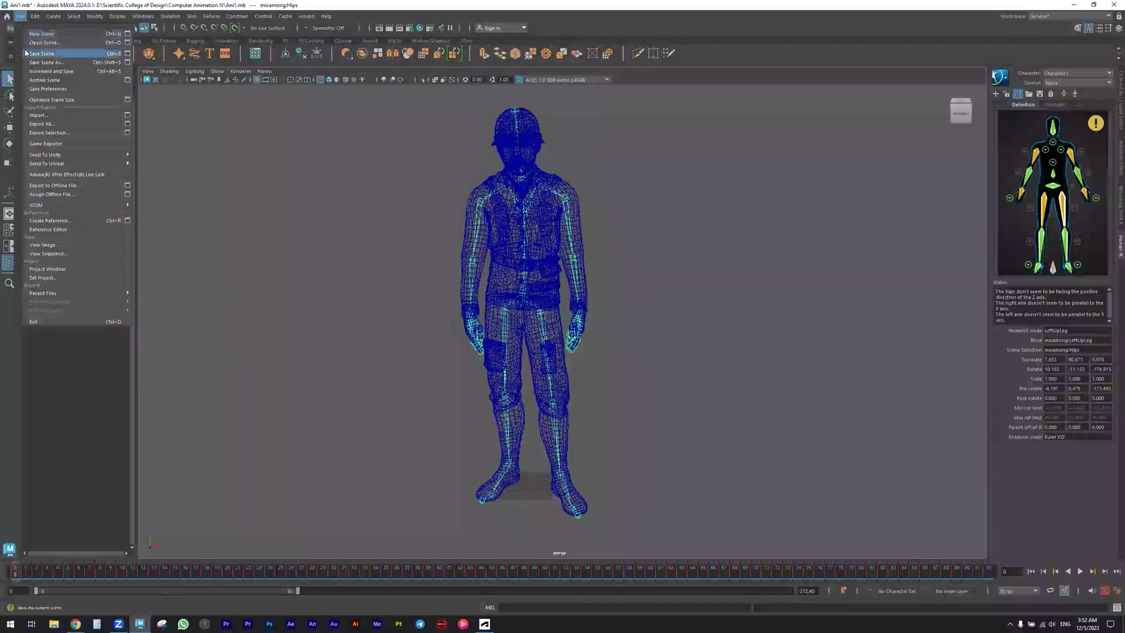
left_click(61, 116)
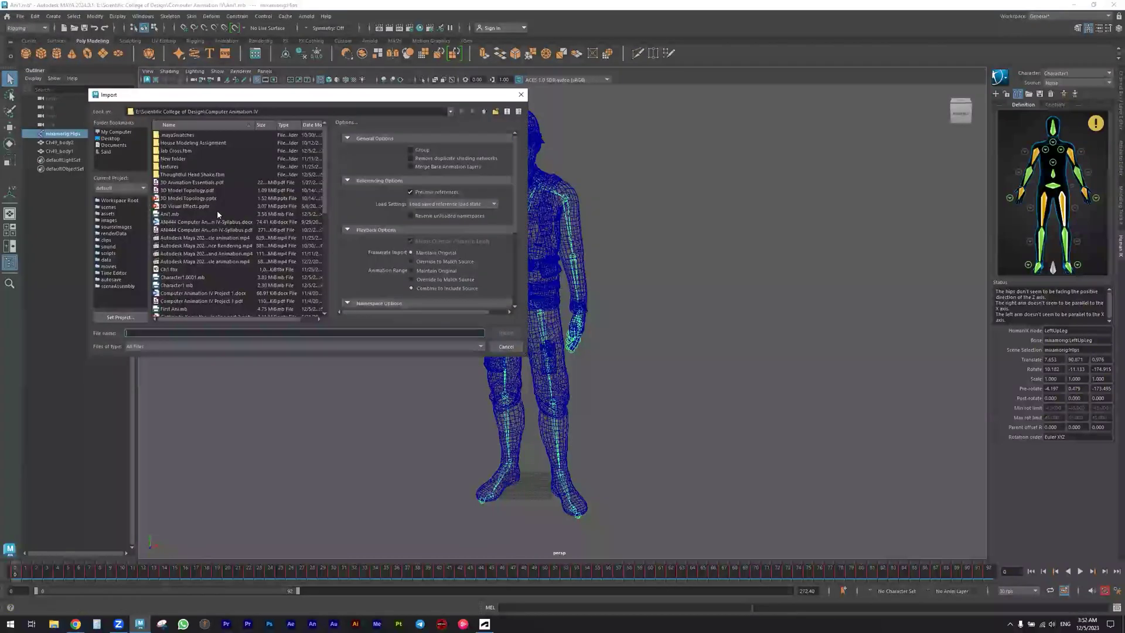
double_click(194, 277)
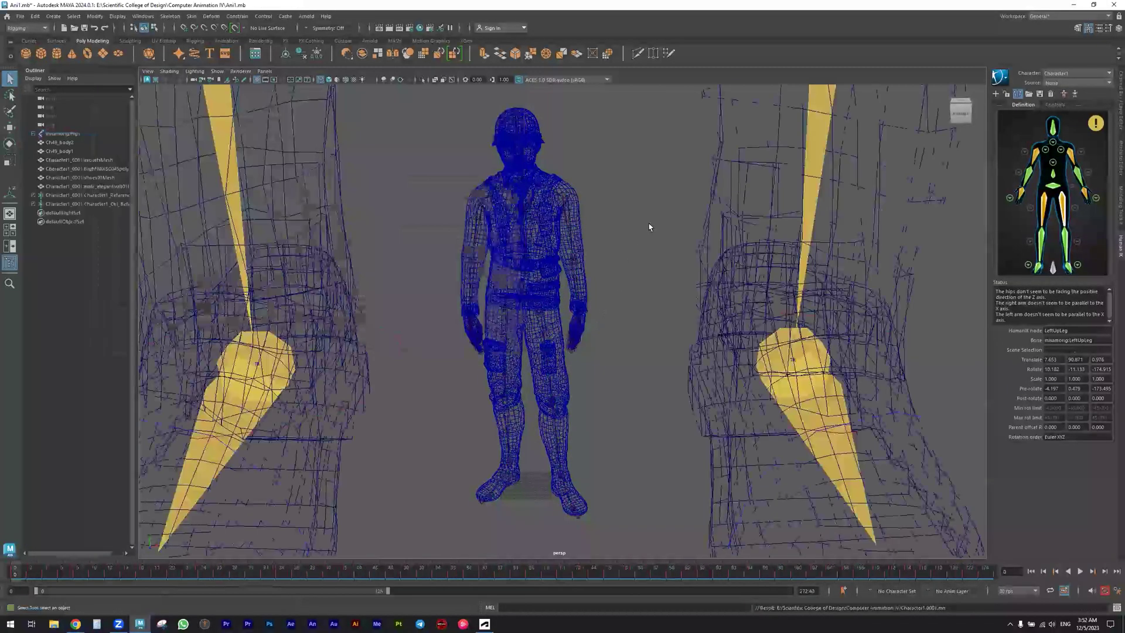
scroll(710, 293, "down", 10)
middle_click_drag(652, 284, 554, 382, "alt")
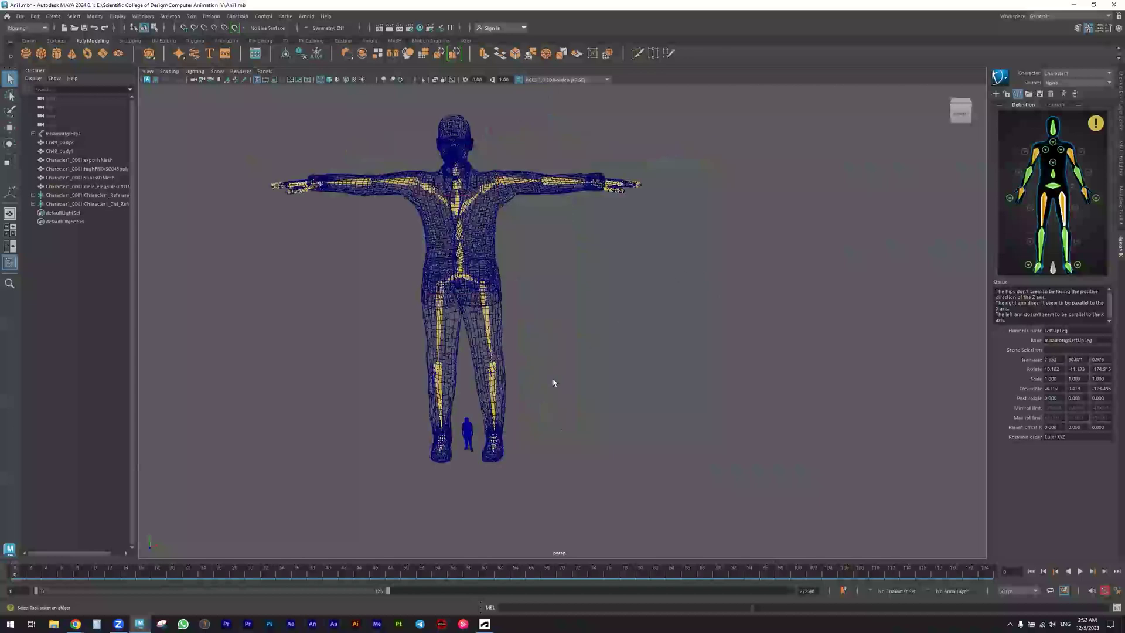
left_click_drag(438, 389, 410, 375, "alt")
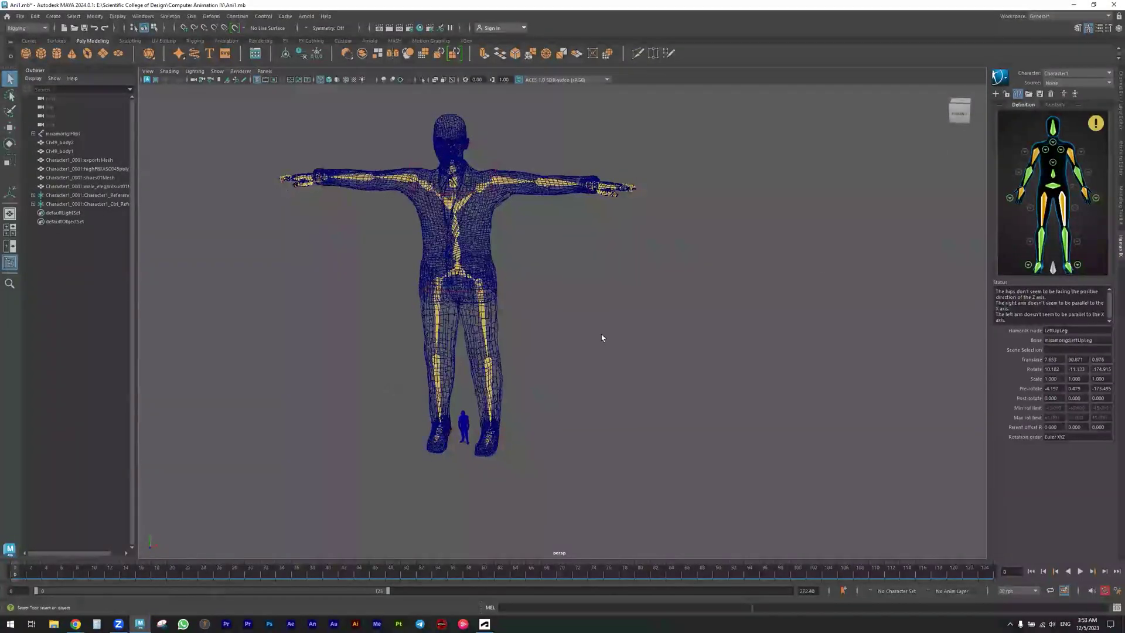
Set Character1_0001:Character1 as the HumanIK character with Character1 as source, then select the skeleton.
left_click(1055, 75)
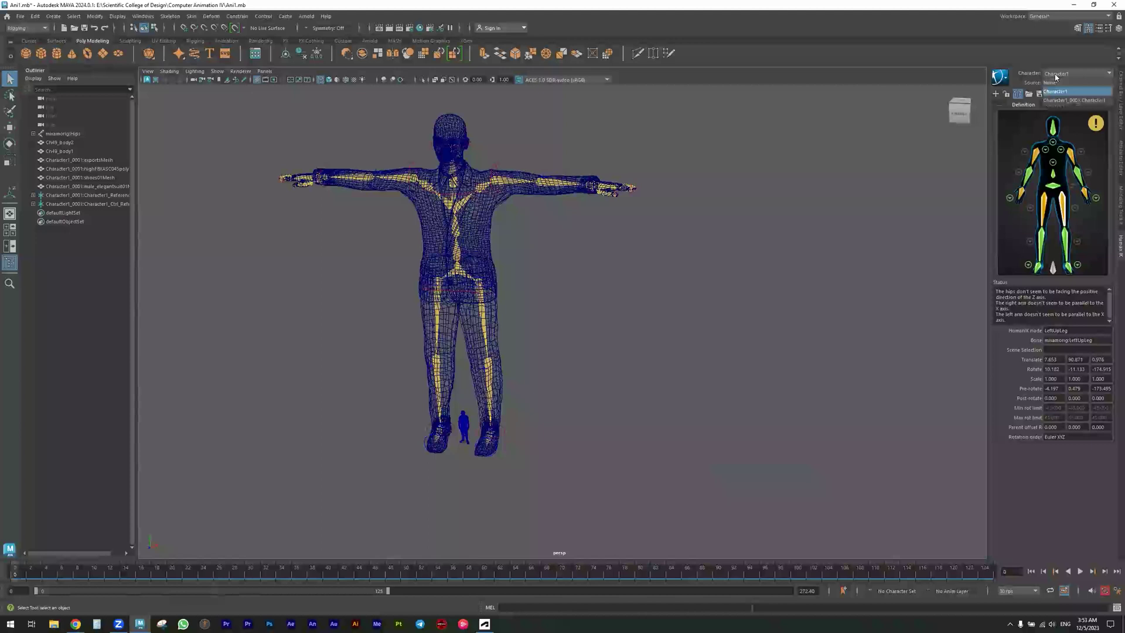
left_click(1069, 100)
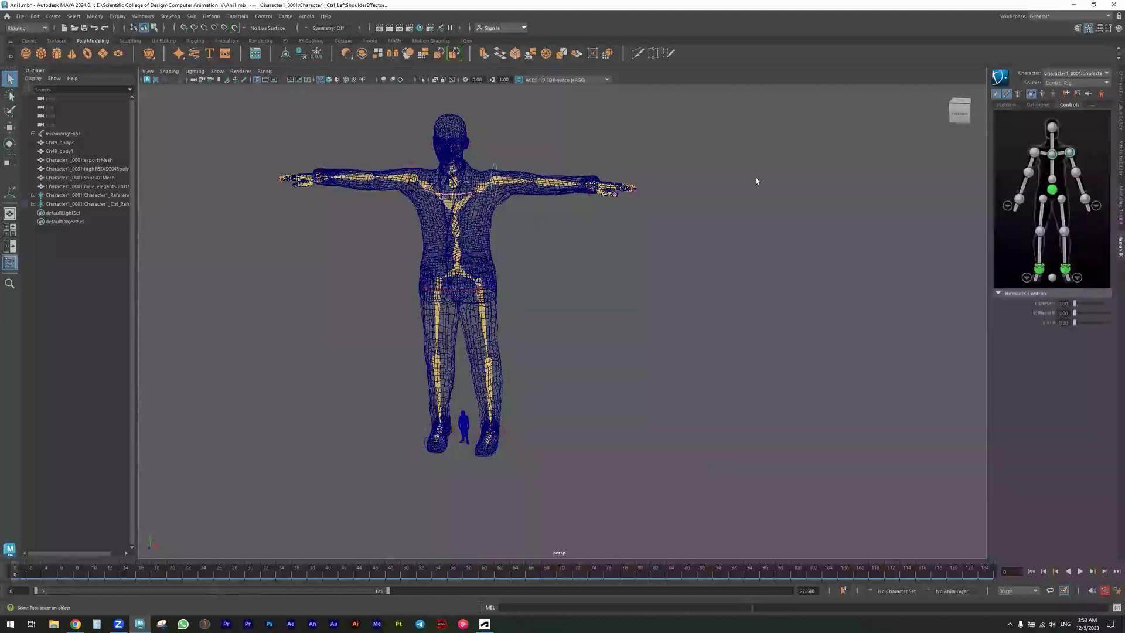
left_click(1060, 84)
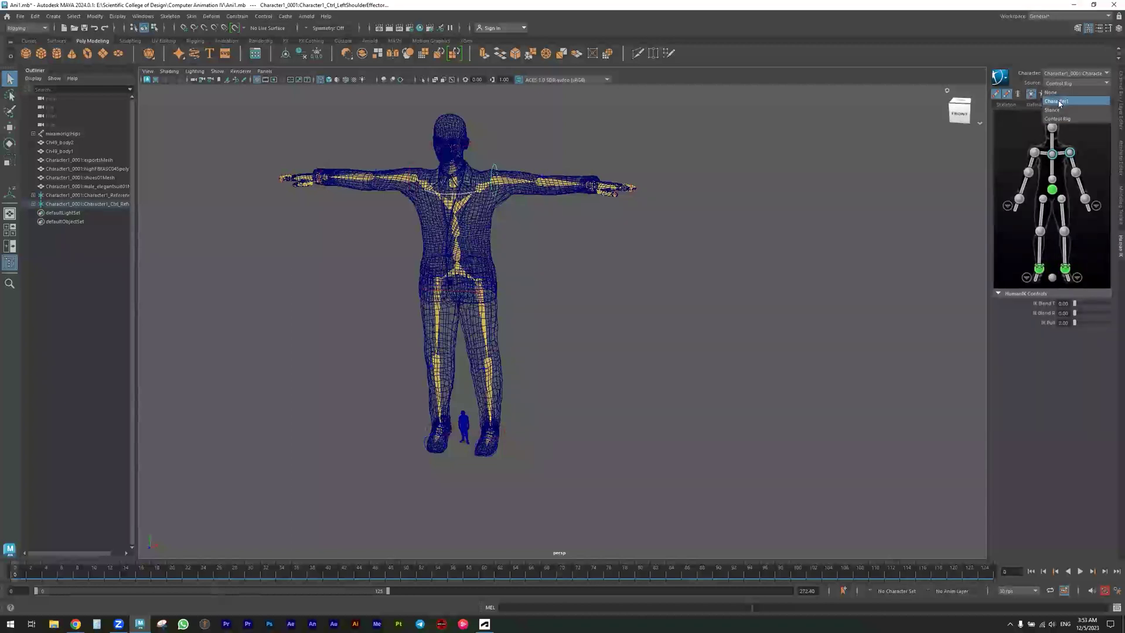
left_click(1058, 102)
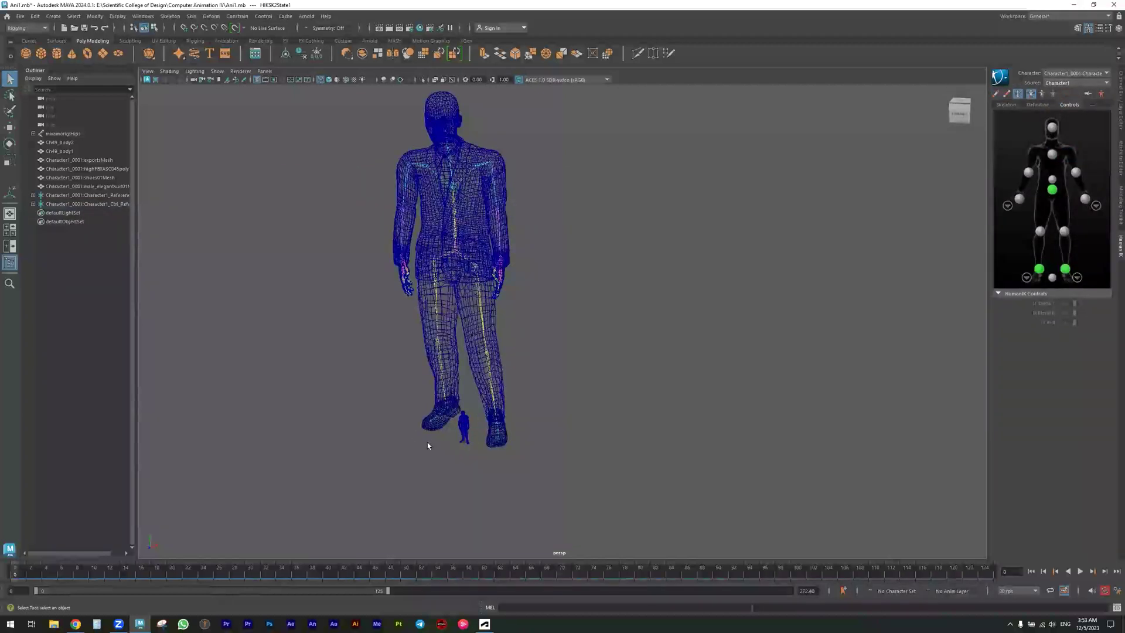
left_click(463, 426)
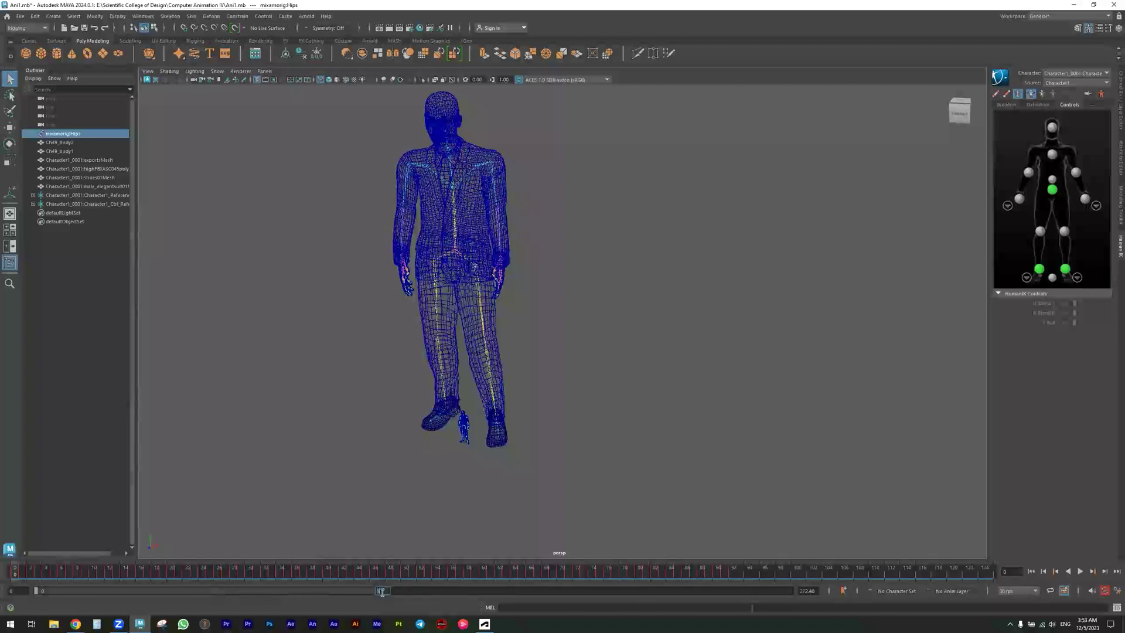
Set the playback range end to frame 93, preview the head-shake animation, then return to frame 0.
type("93")
key("Return")
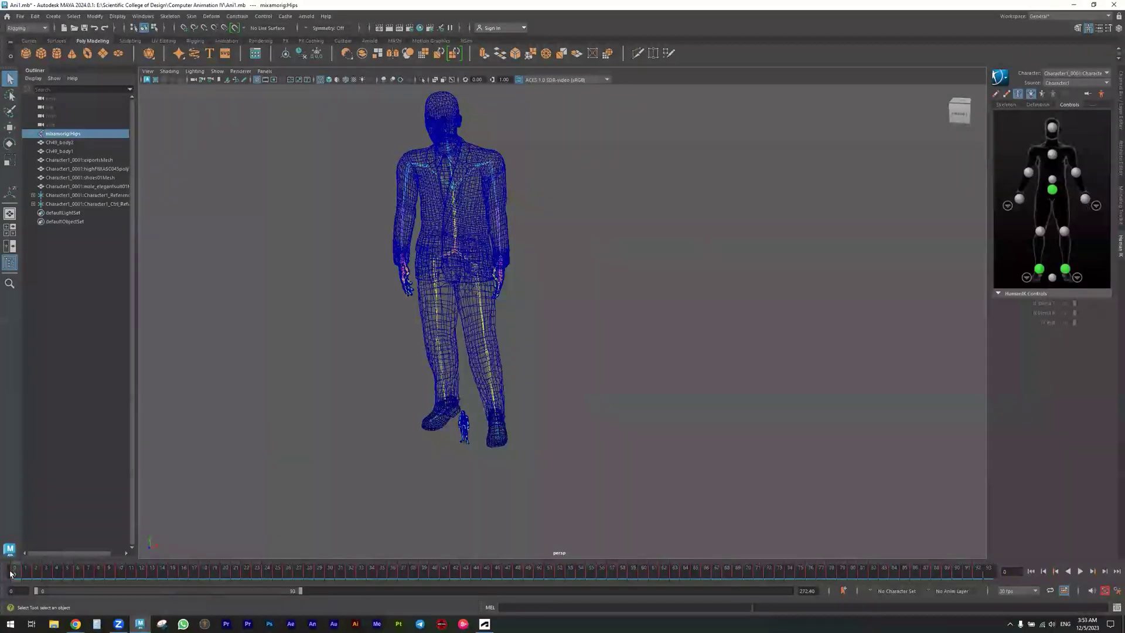
key("alt+v")
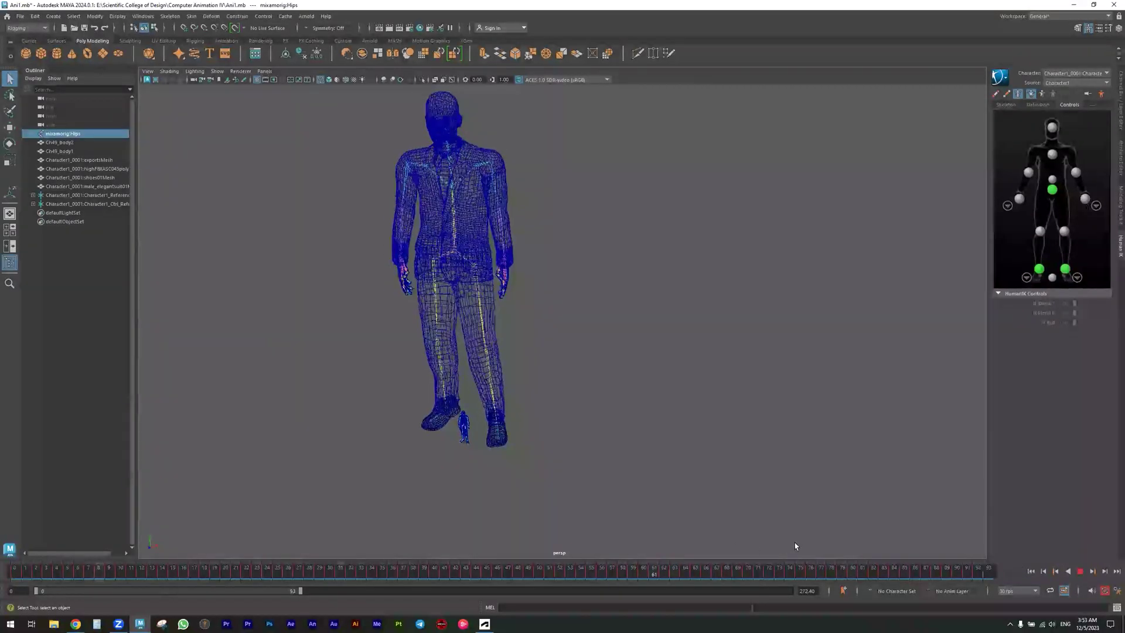
key("alt+v")
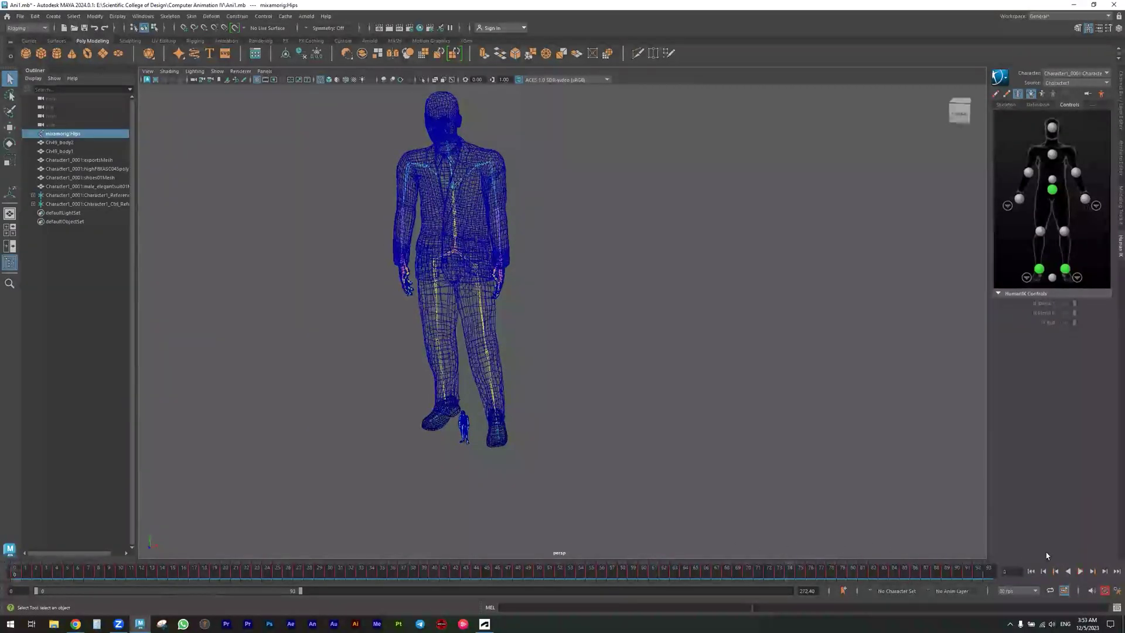
left_click(1079, 571)
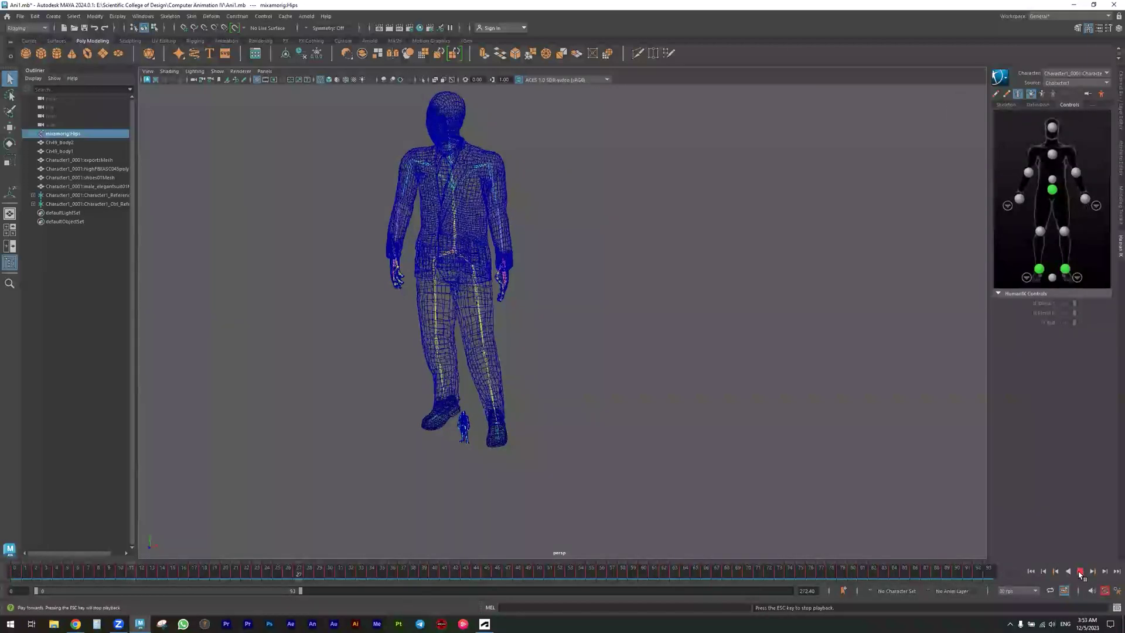
left_click(1080, 571)
left_click(1032, 571)
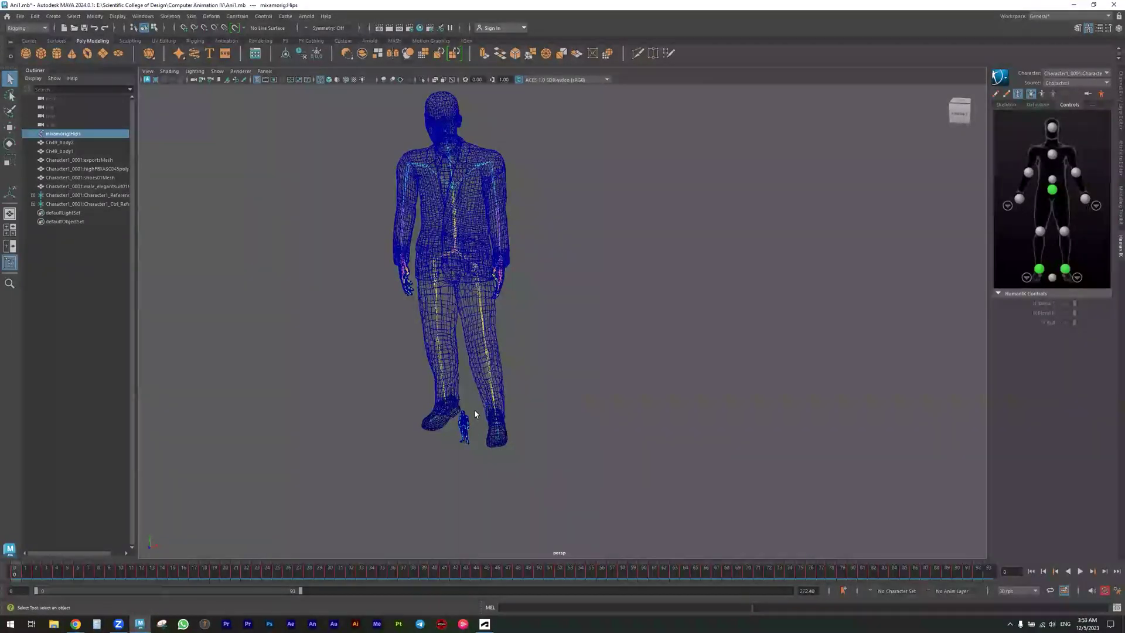
Bake the animation onto the suited character's HumanIK control rig.
left_click(999, 76)
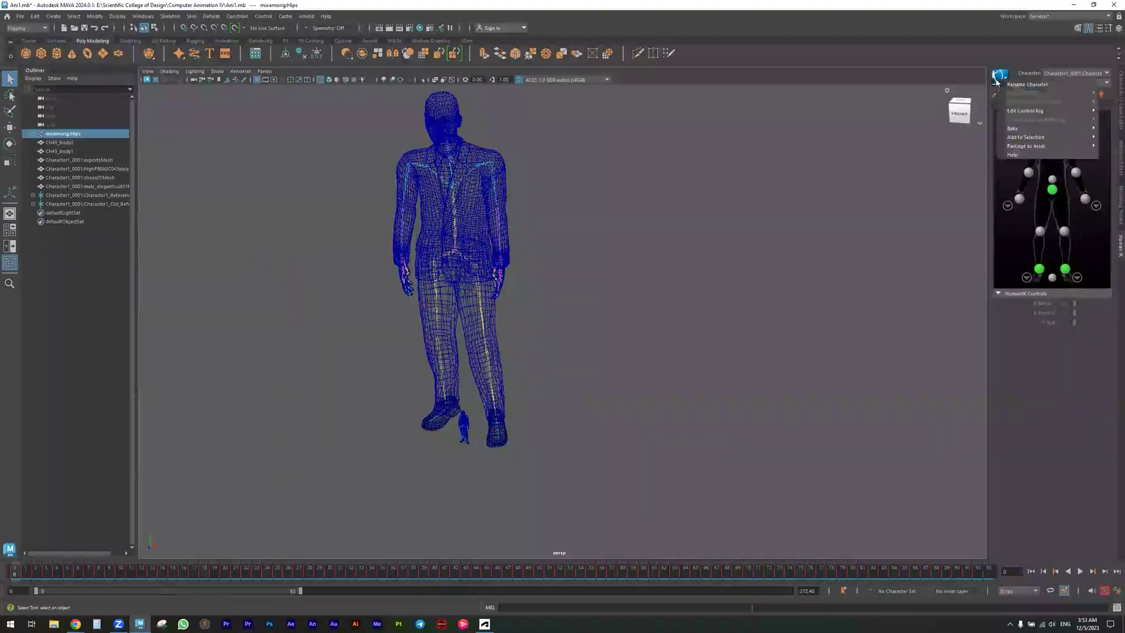
mouse_move(1006, 130)
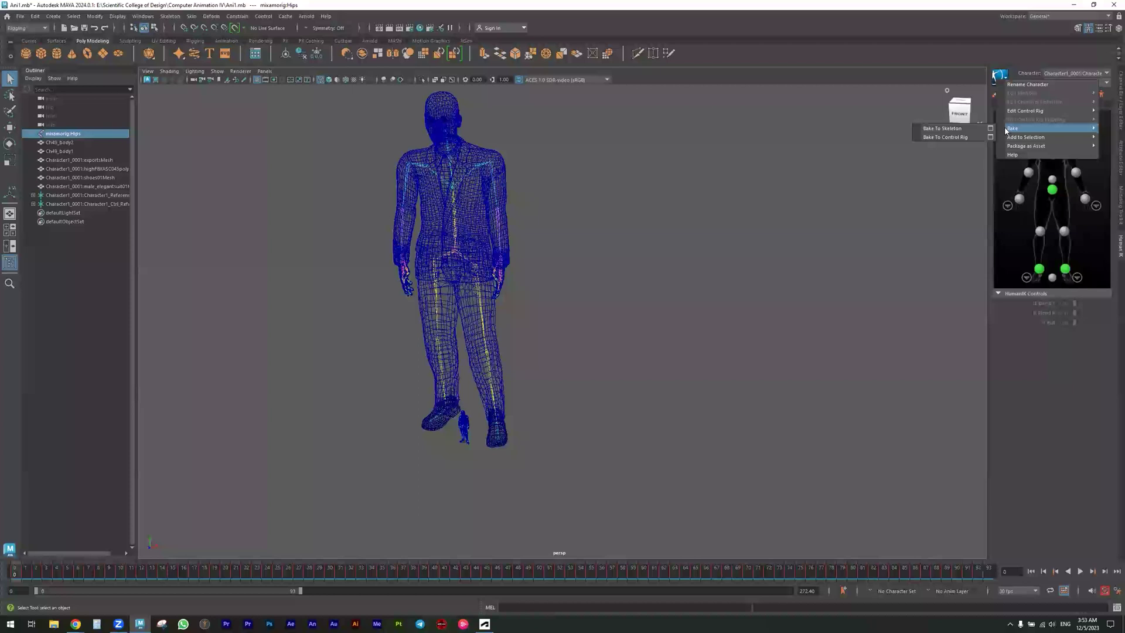
left_click(944, 139)
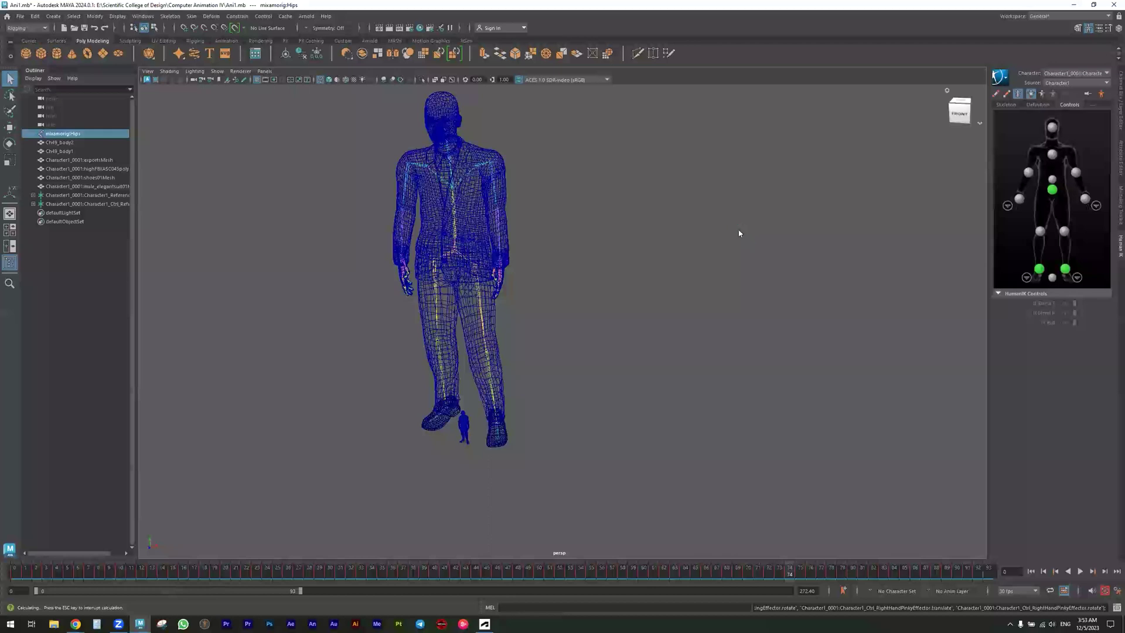
Delete mixamorig:Hips, Ch49_body2 and Ch49_body1, then play the baked animation.
left_click(64, 134)
left_click(67, 151, "shift")
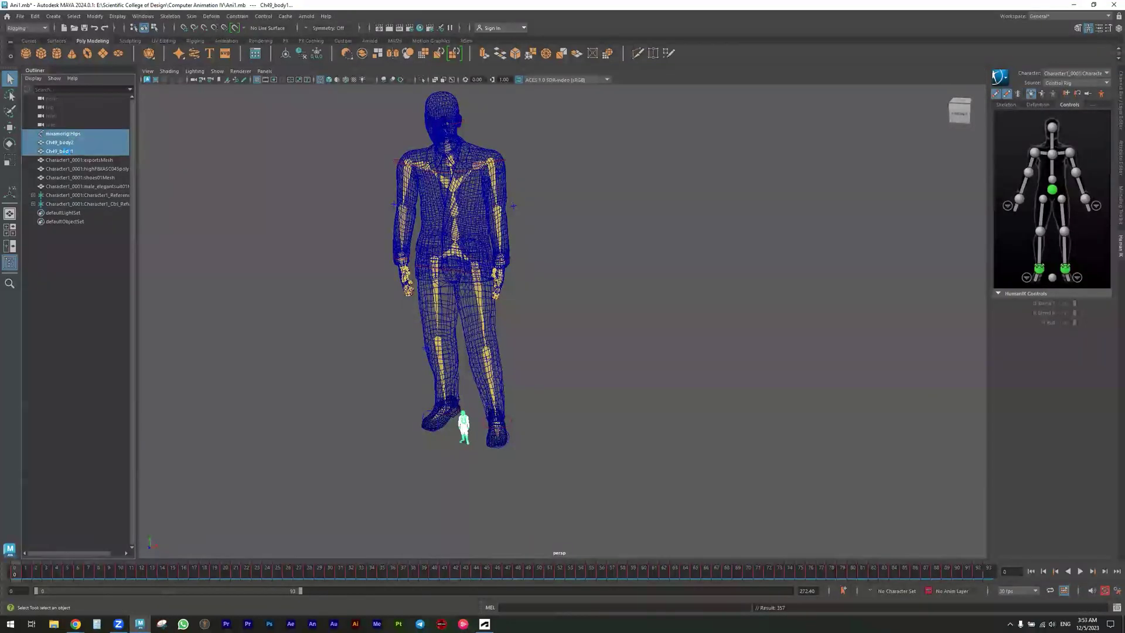
key("Delete")
key("alt+v")
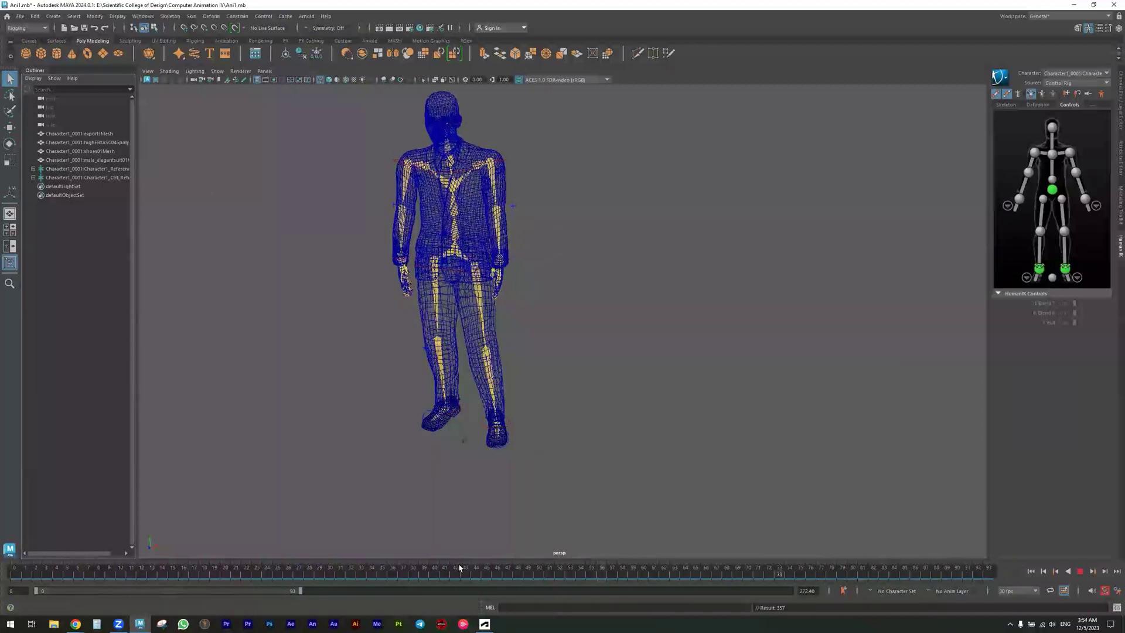
Stop playback, select the control rig effectors, and save the scene as Second Ani.mb.
key("alt+v")
left_click_drag(463, 213, 329, 458)
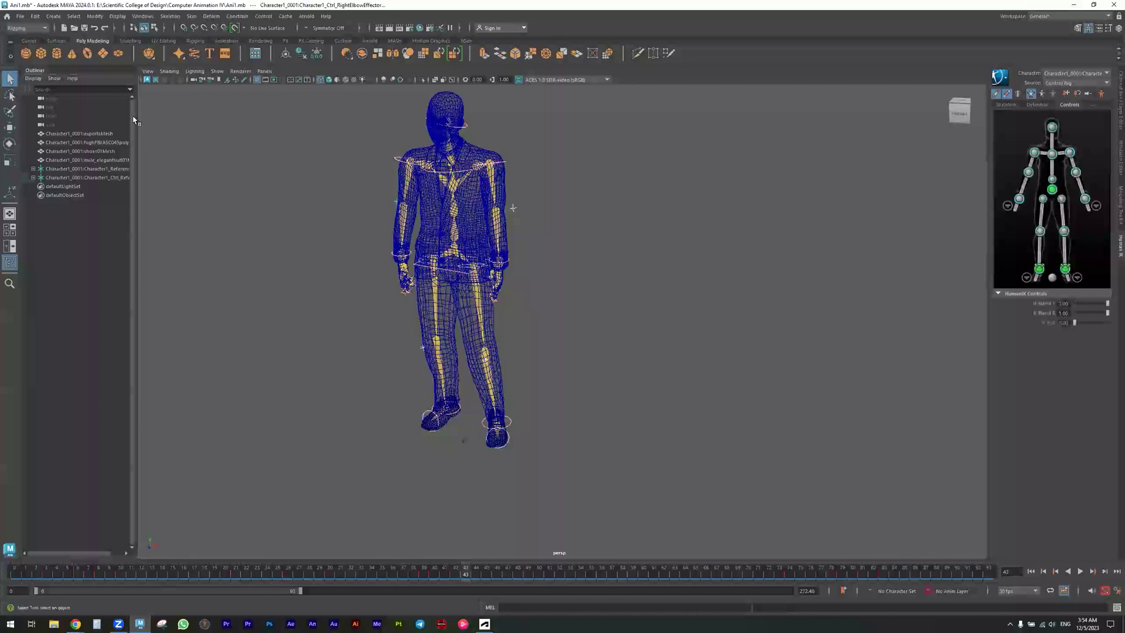
left_click(20, 16)
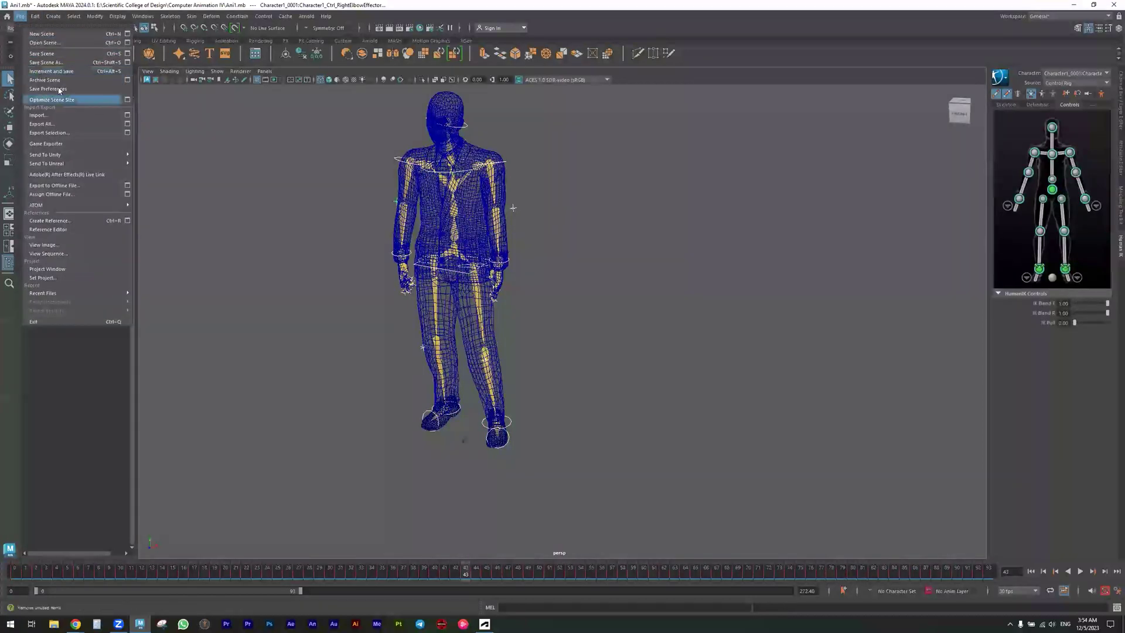
left_click(46, 62)
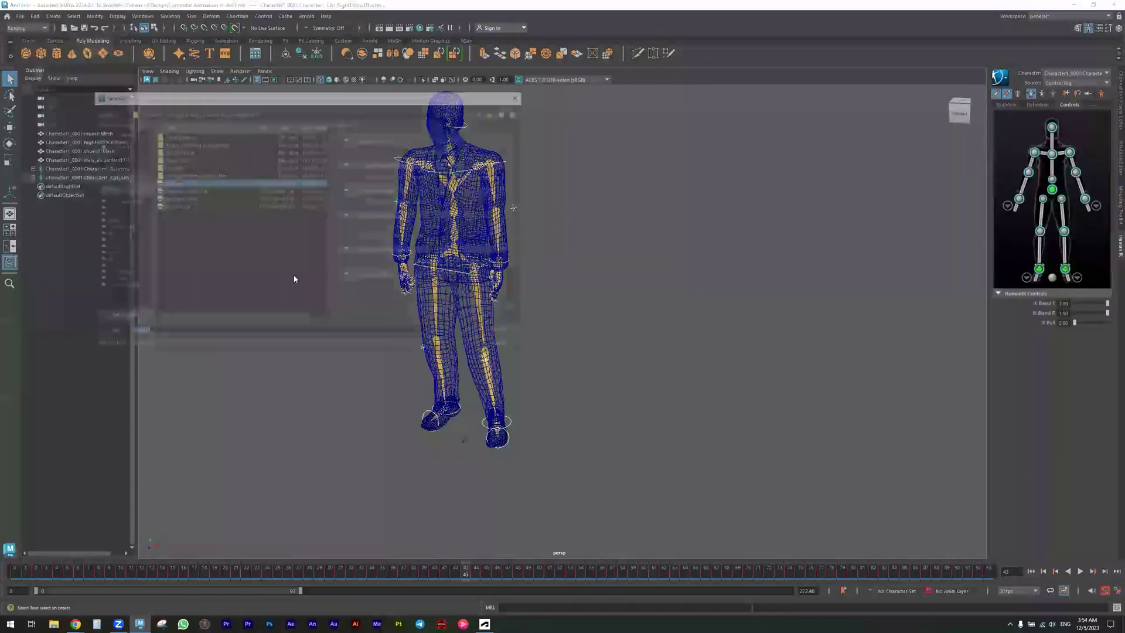
left_click(173, 207)
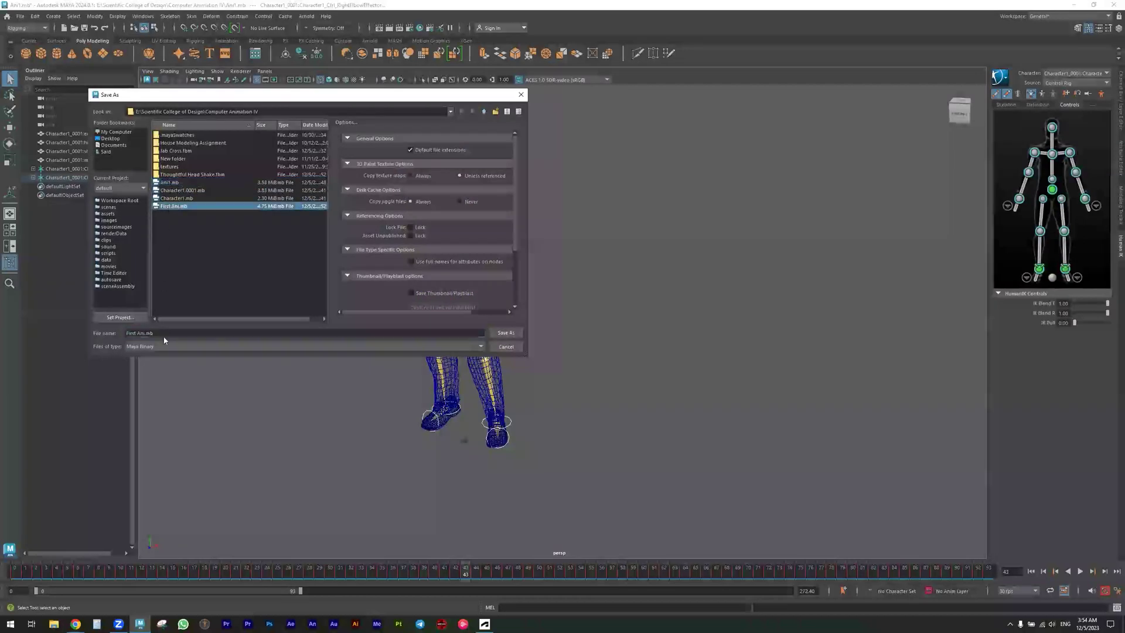
double_click(130, 333)
type("Second")
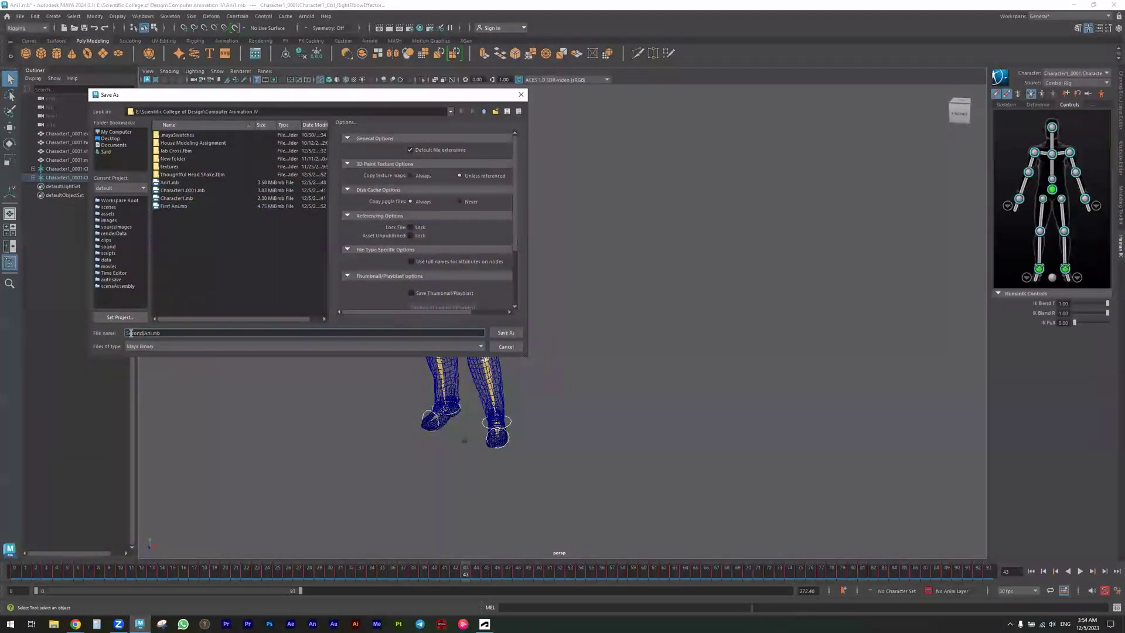
key("Return")
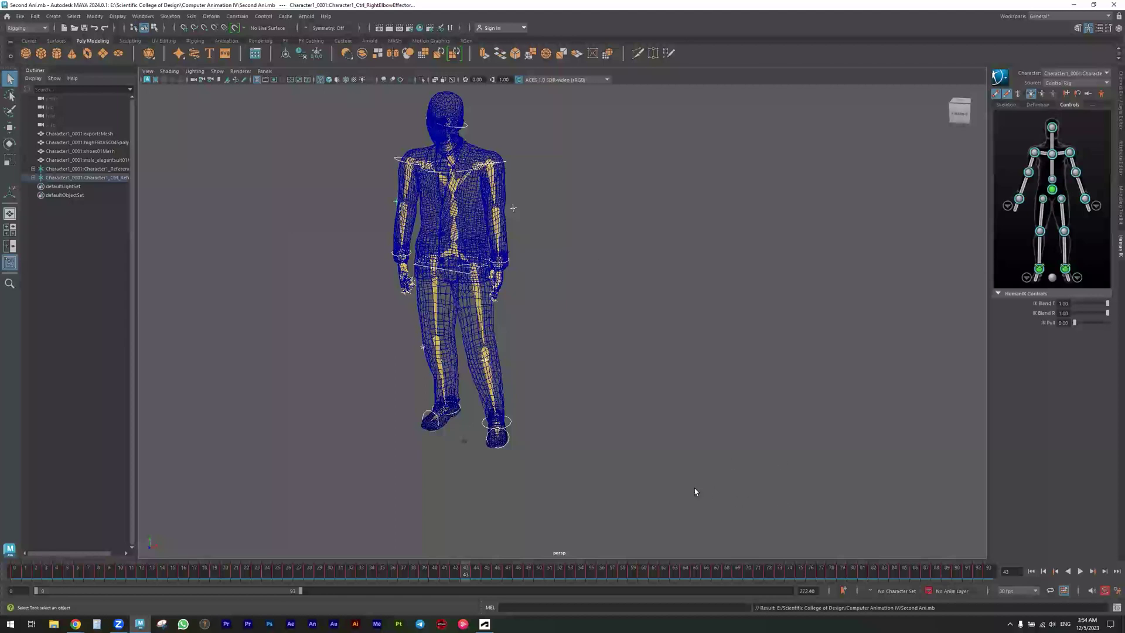
right_click_drag(695, 491, 670, 484, "alt")
Extend the playback range end to frame 152 and play from frame 94 to check the pose.
left_click_drag(301, 591, 462, 592)
left_click(616, 577)
key("alt+v")
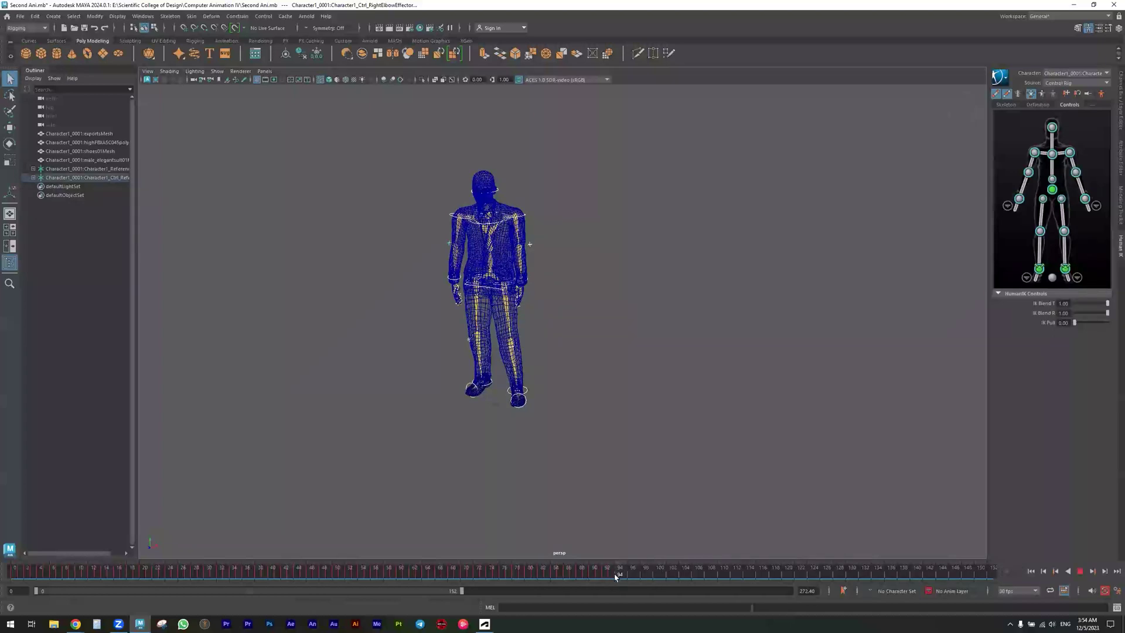
key("alt+v")
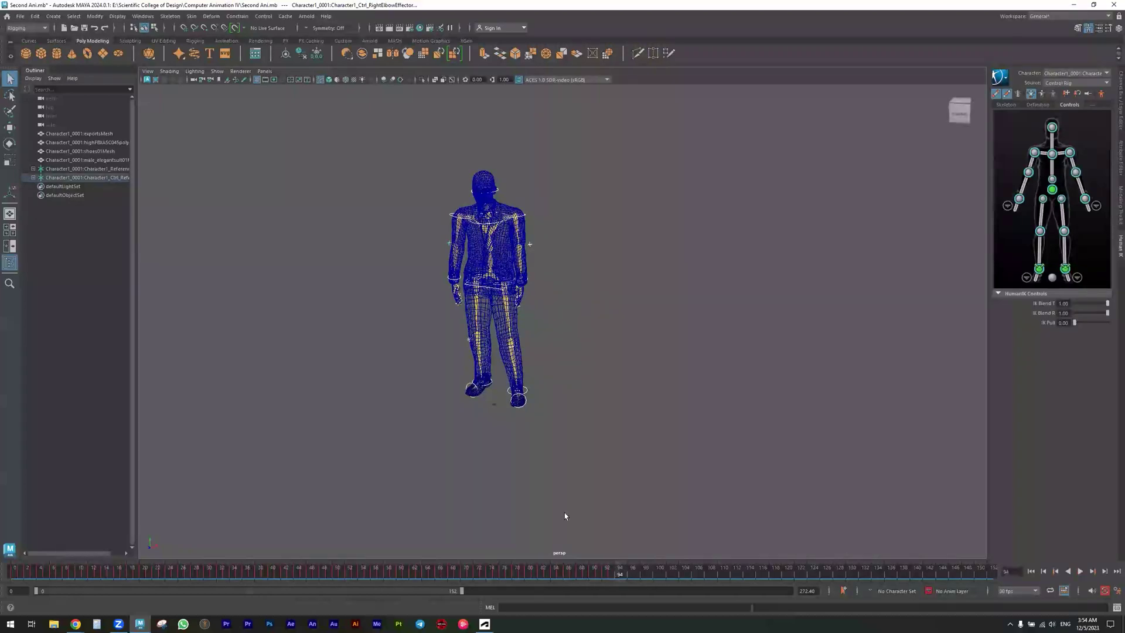
left_click(20, 16)
mouse_move(35, 16)
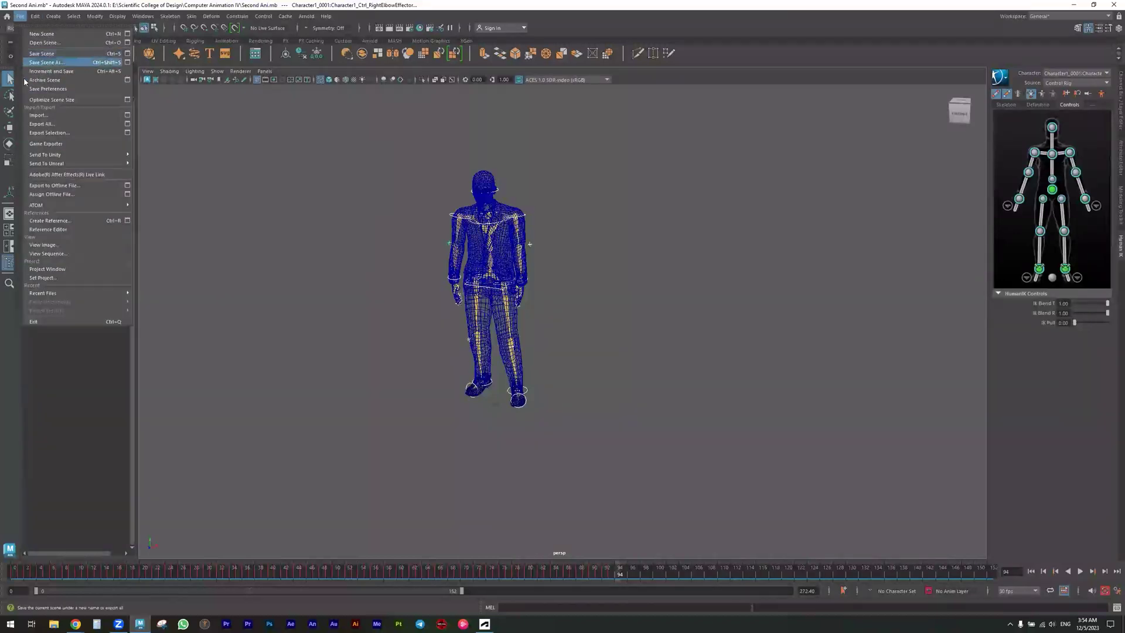
left_click(38, 115)
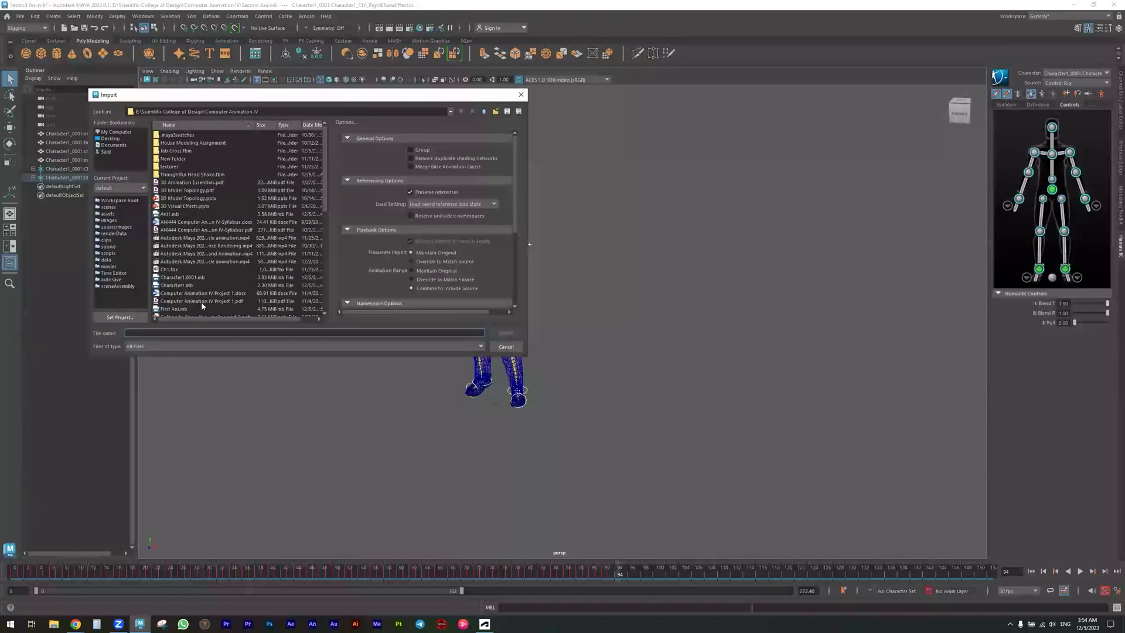
double_click(172, 309)
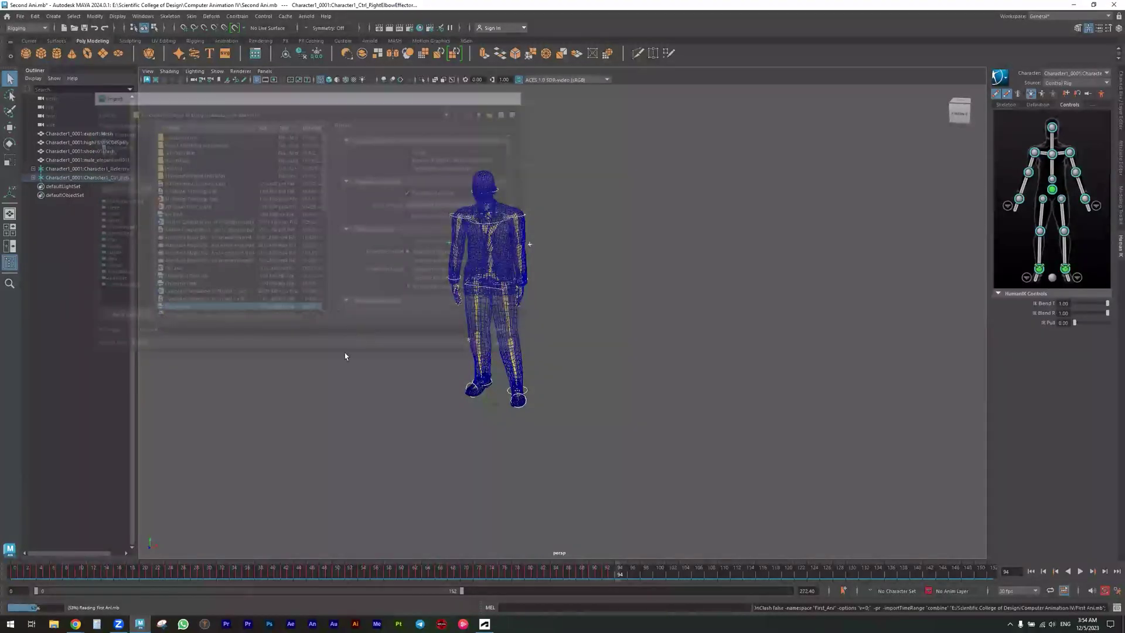
key("alt+v")
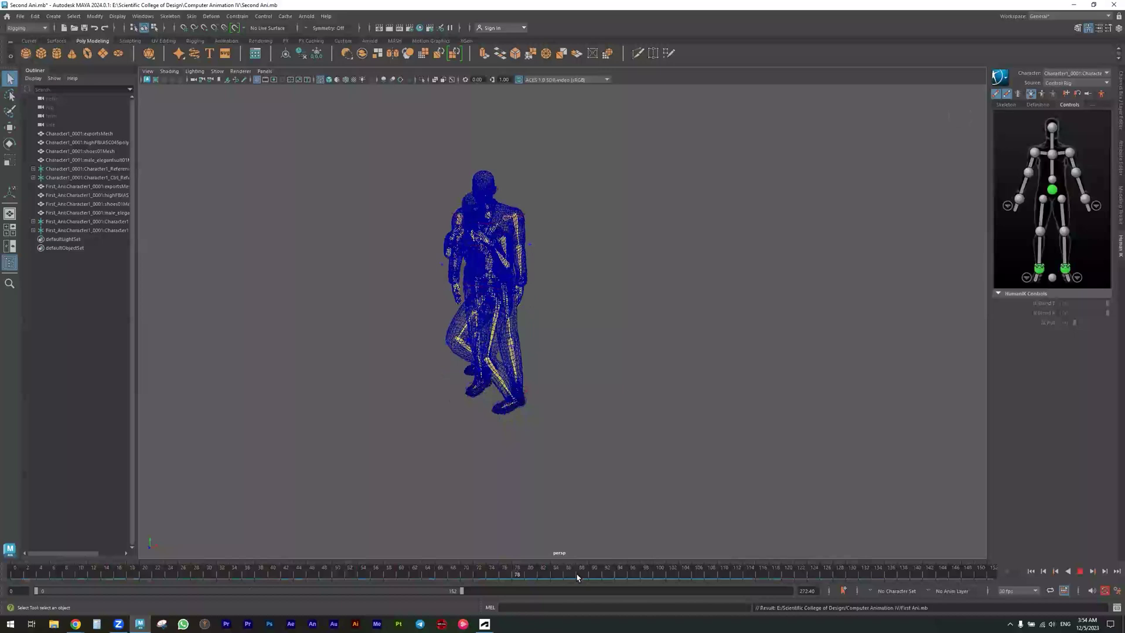
key("alt+shift+v")
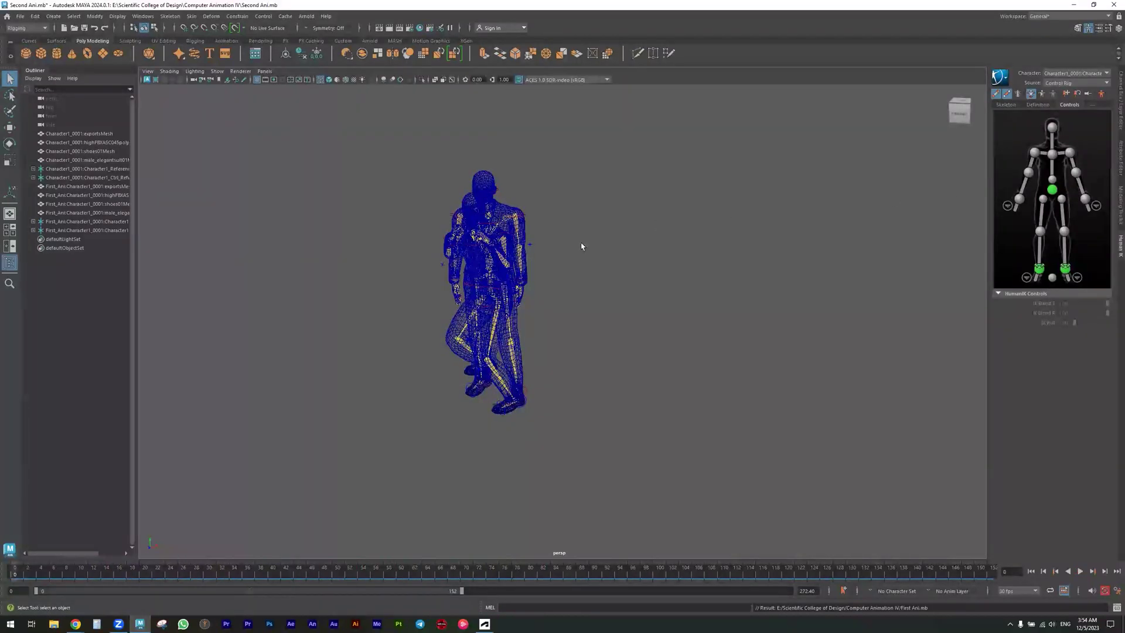
left_click(484, 309)
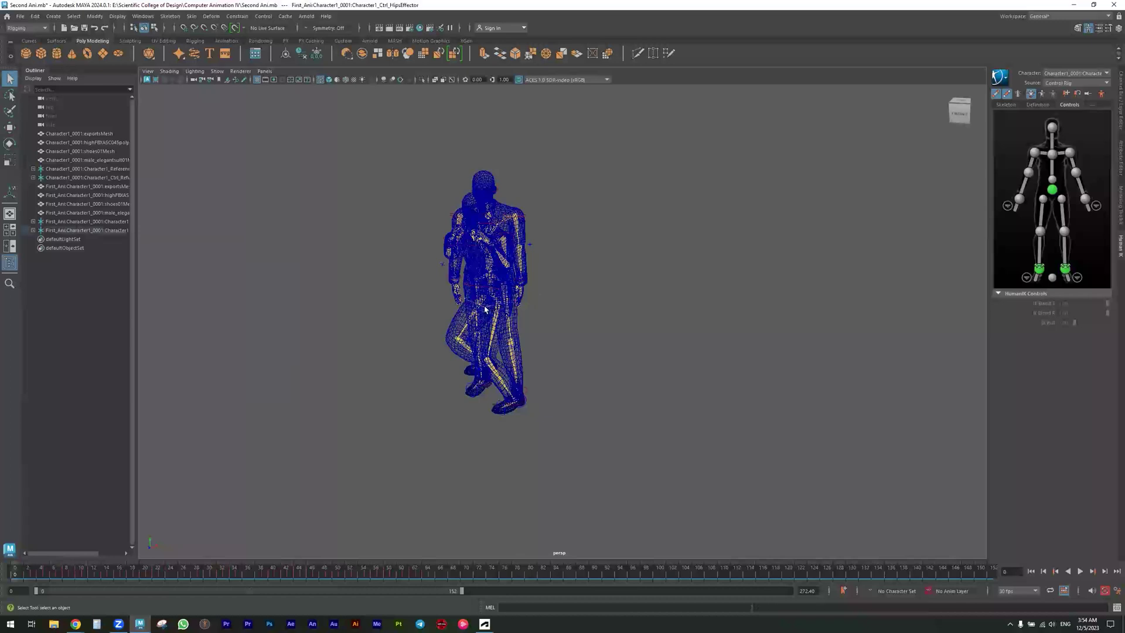
left_click(76, 230)
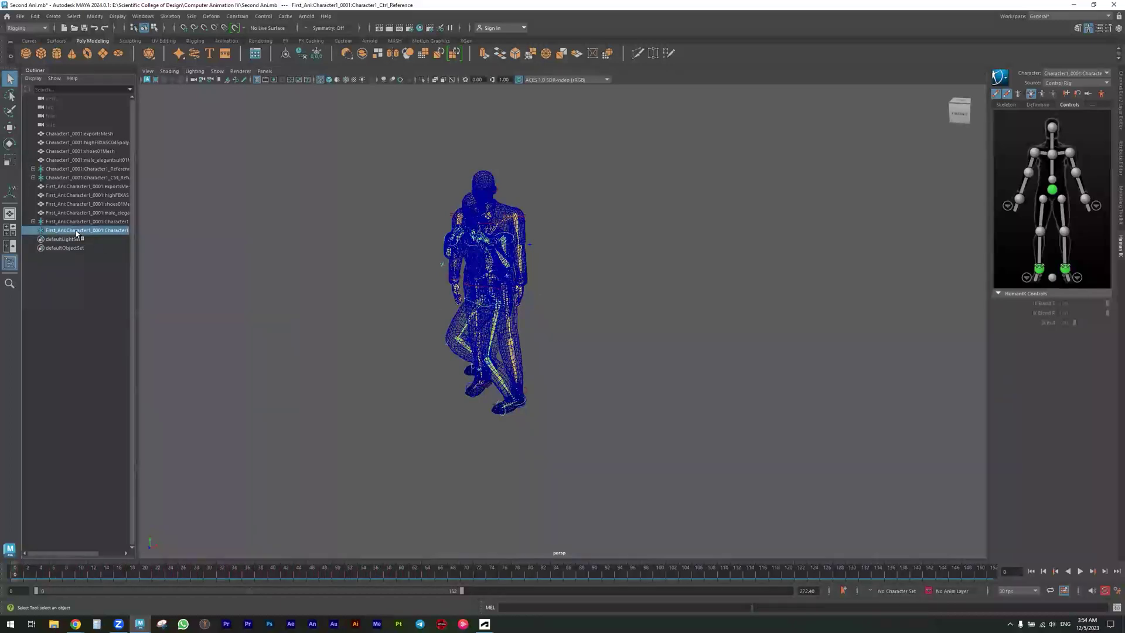
left_click(86, 222)
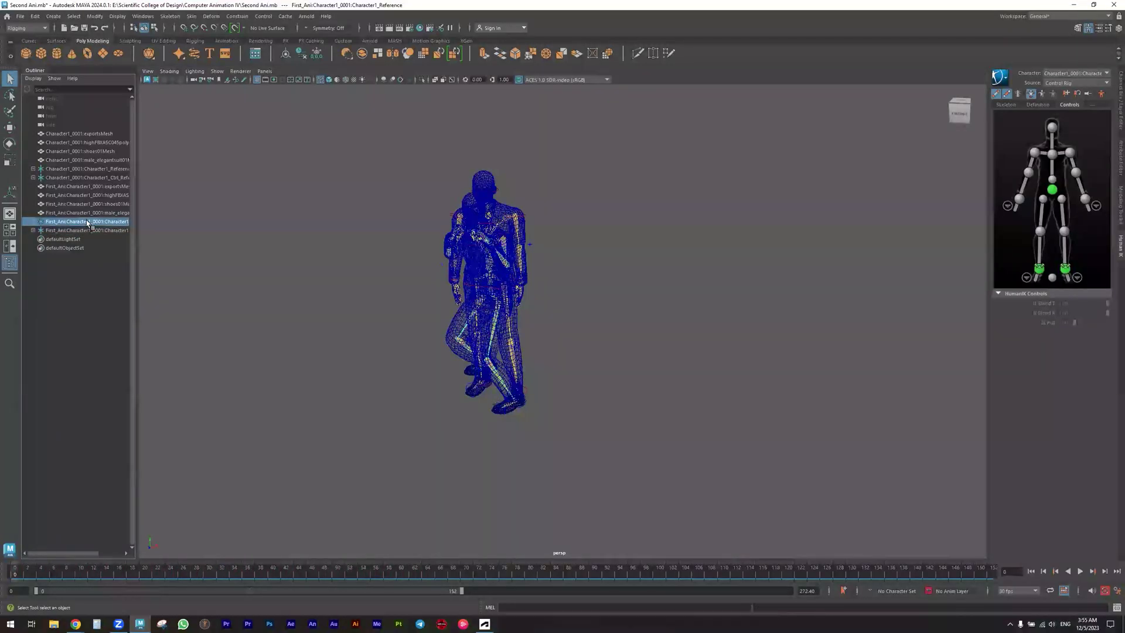
key("w")
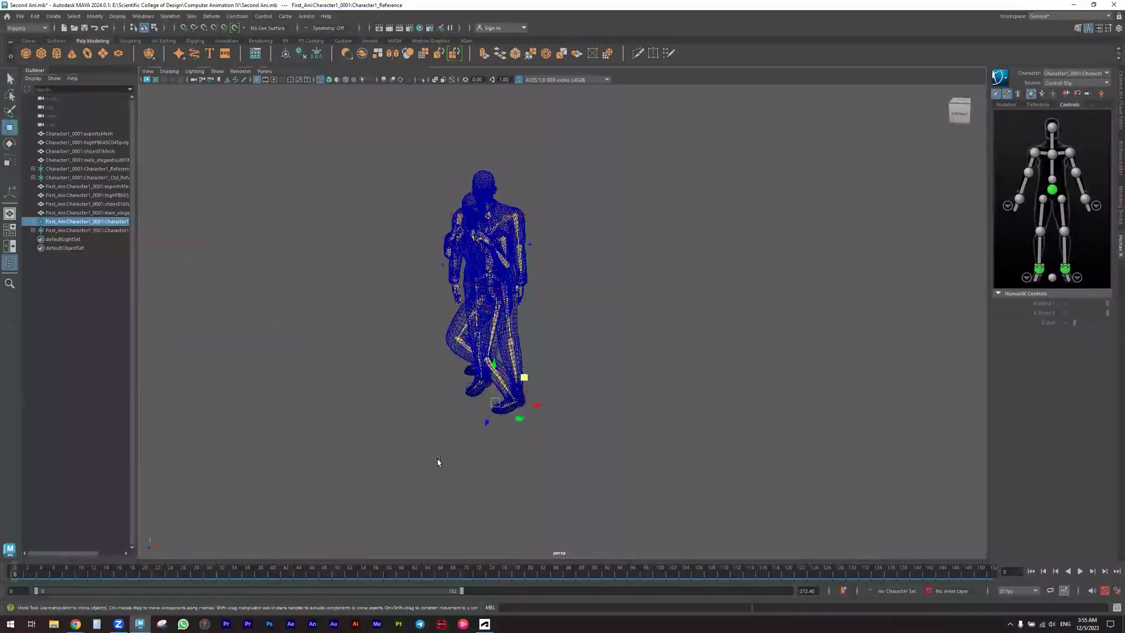
key("ctrl+z")
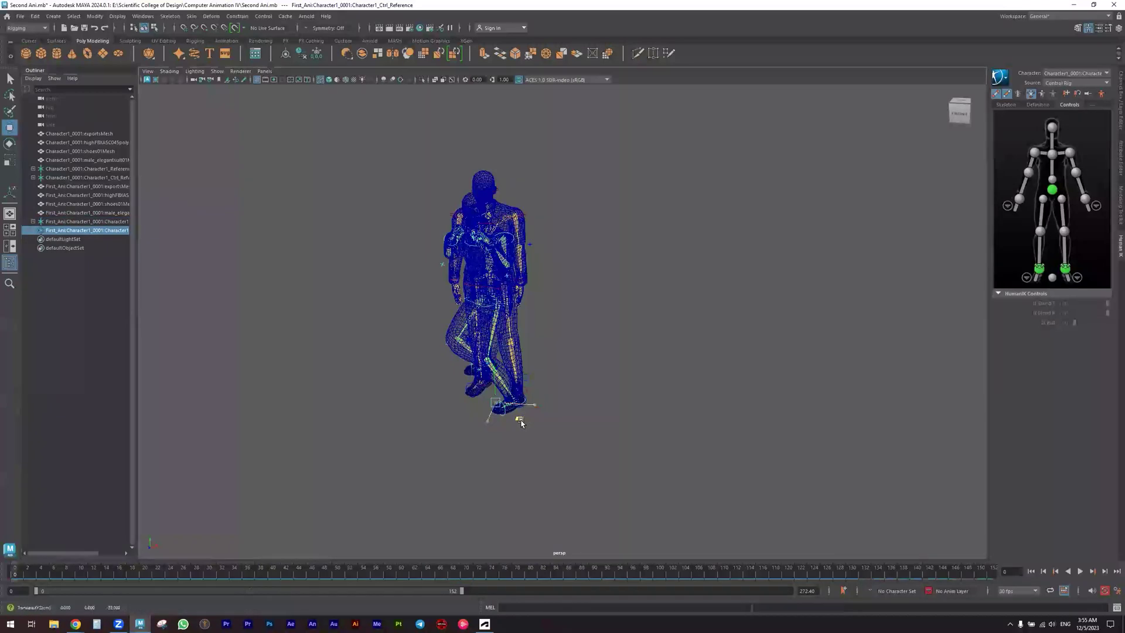
Move the boxing character to the left of the suited one and play back to check it.
left_click_drag(520, 418, 380, 410)
key("alt+v")
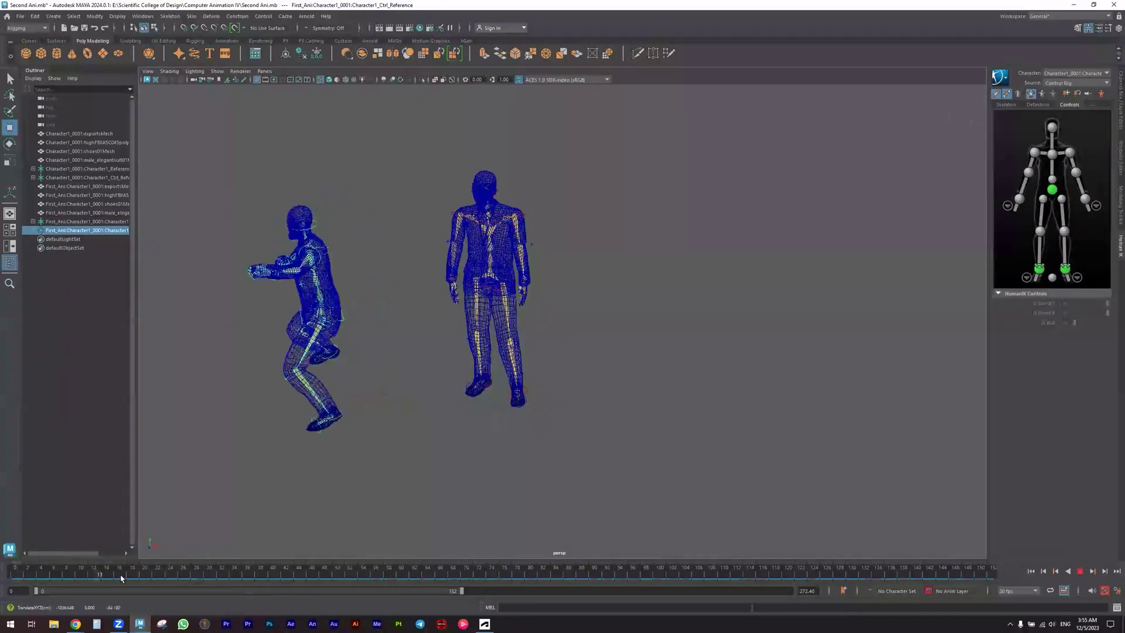
key("alt+v")
key("alt+shift+v")
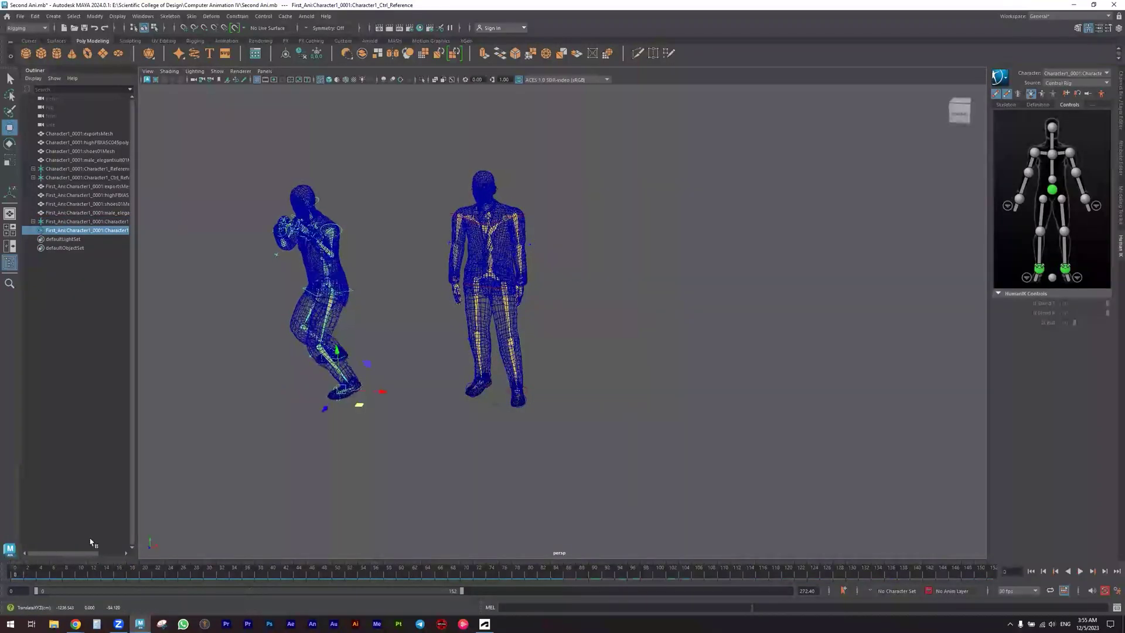
Select the boxing character's HumanIK effectors and mark frames 0 to about 66 on the time slider.
left_click(372, 198)
left_click_drag(381, 169, 183, 492)
left_click_drag(576, 168, 397, 455)
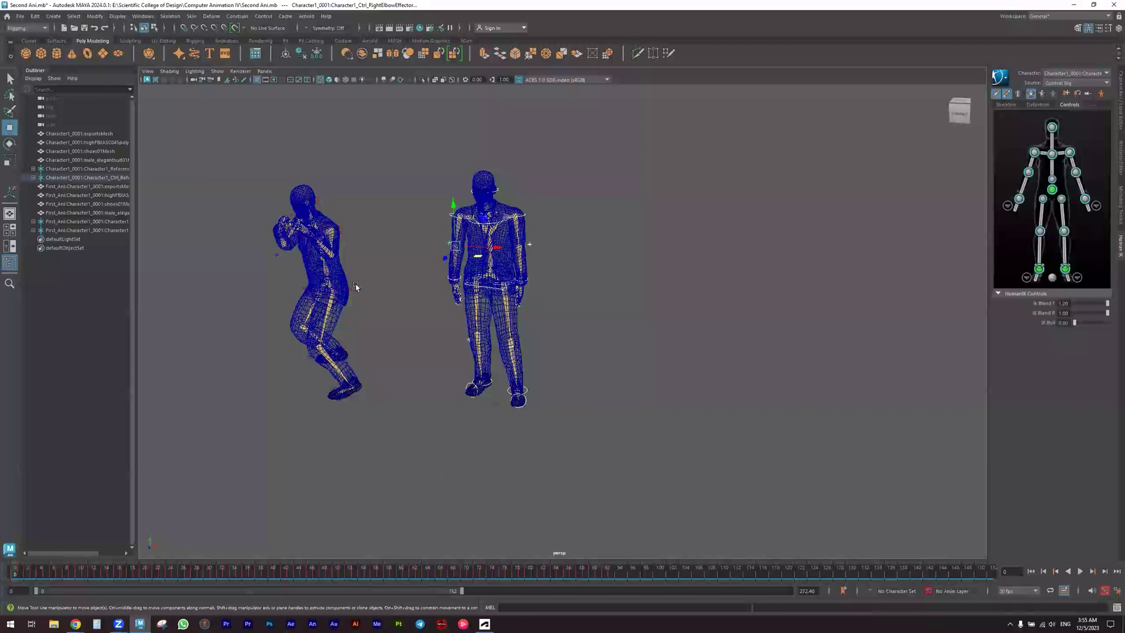
left_click_drag(381, 169, 208, 503)
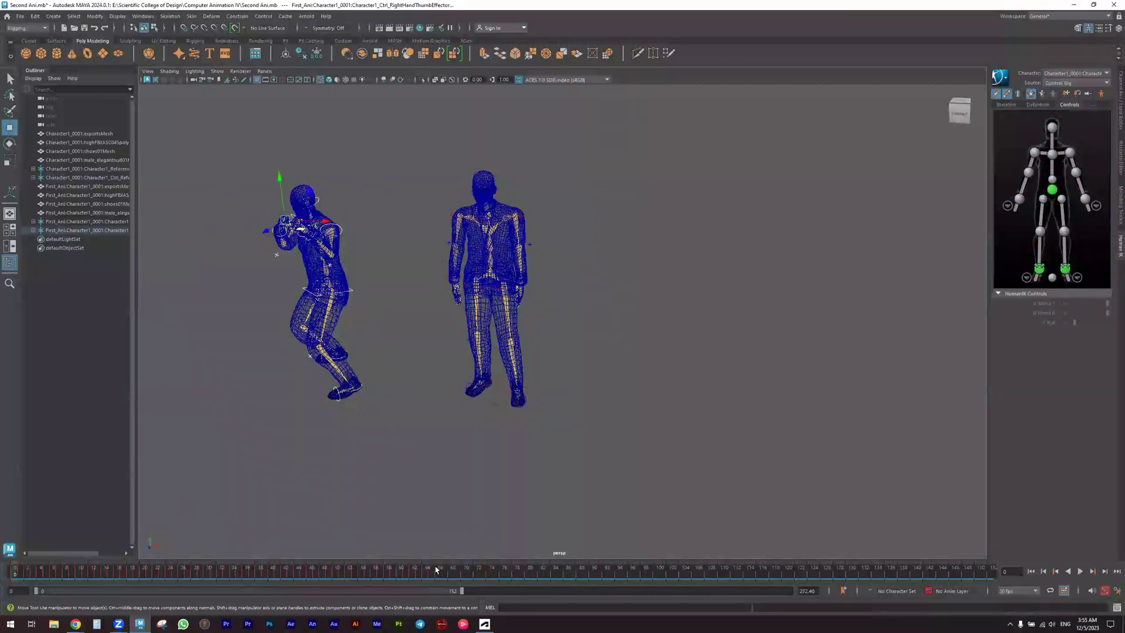
left_click_drag(431, 572, 7, 579, "shift")
Copy the boxing keys and paste them onto the suited rig's effectors at frame 94.
right_click(129, 572)
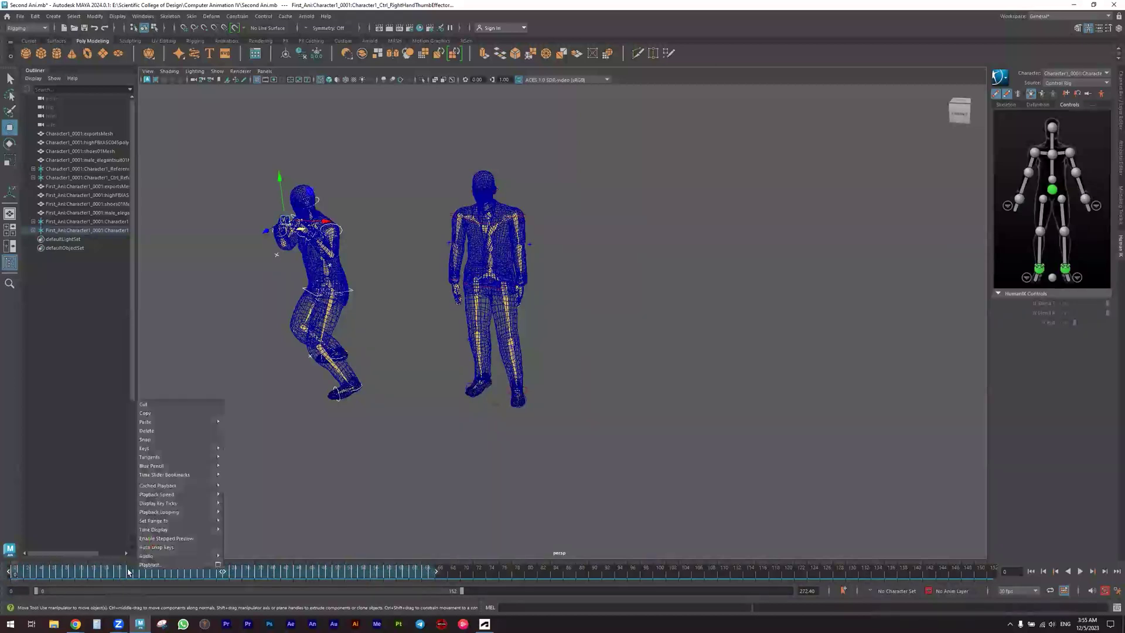
left_click(142, 412)
left_click_drag(575, 142, 402, 450)
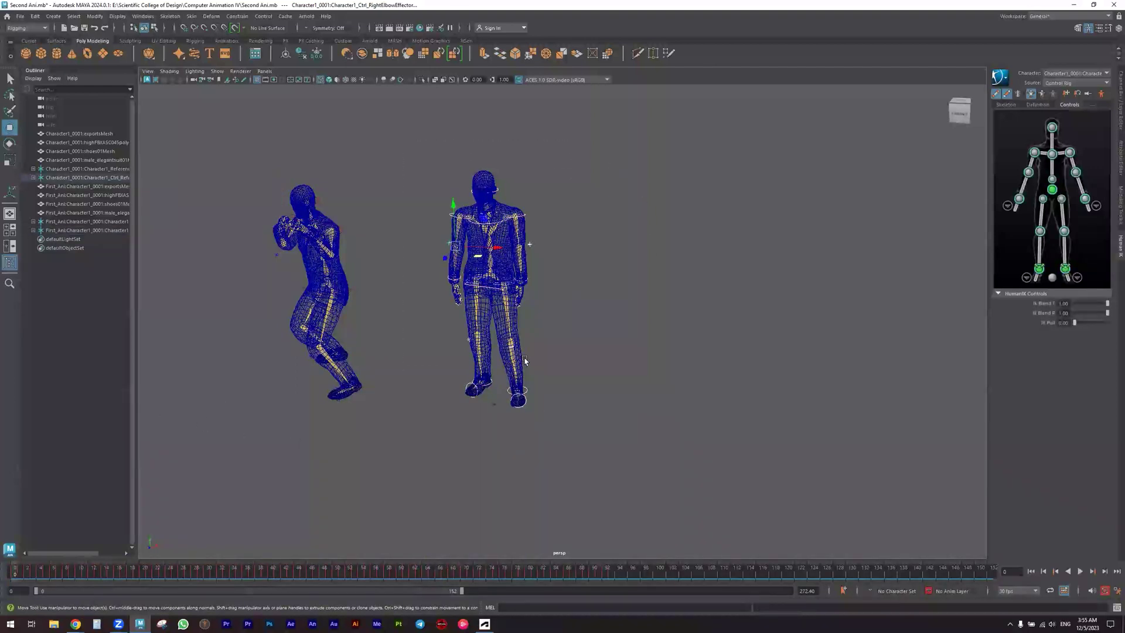
left_click(614, 577)
right_click(617, 576)
mouse_move(644, 425)
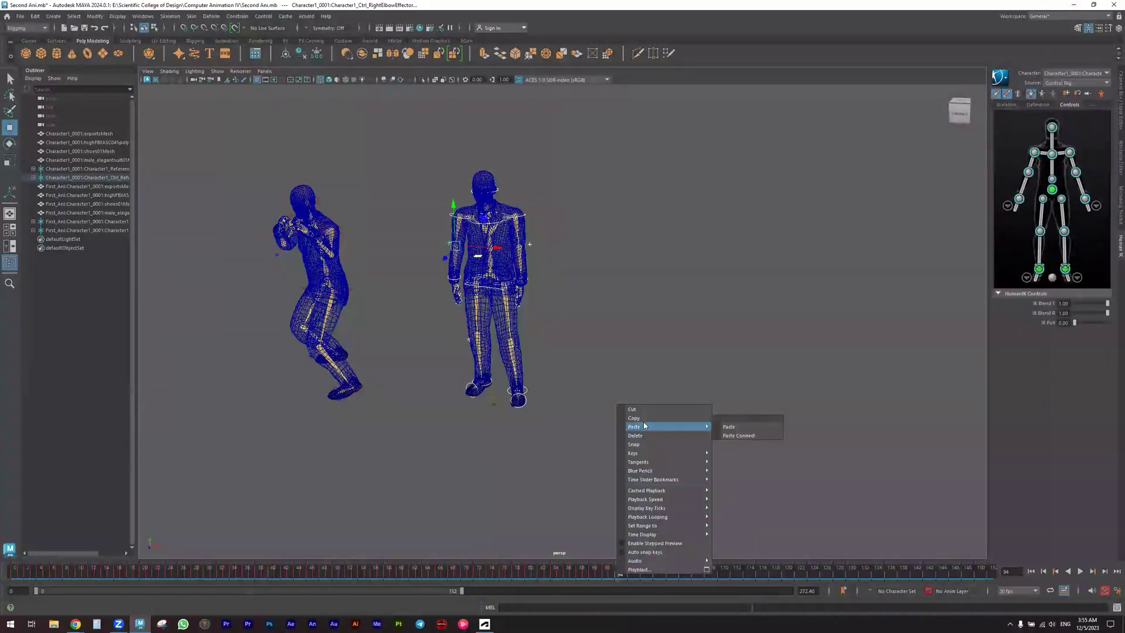
left_click(727, 427)
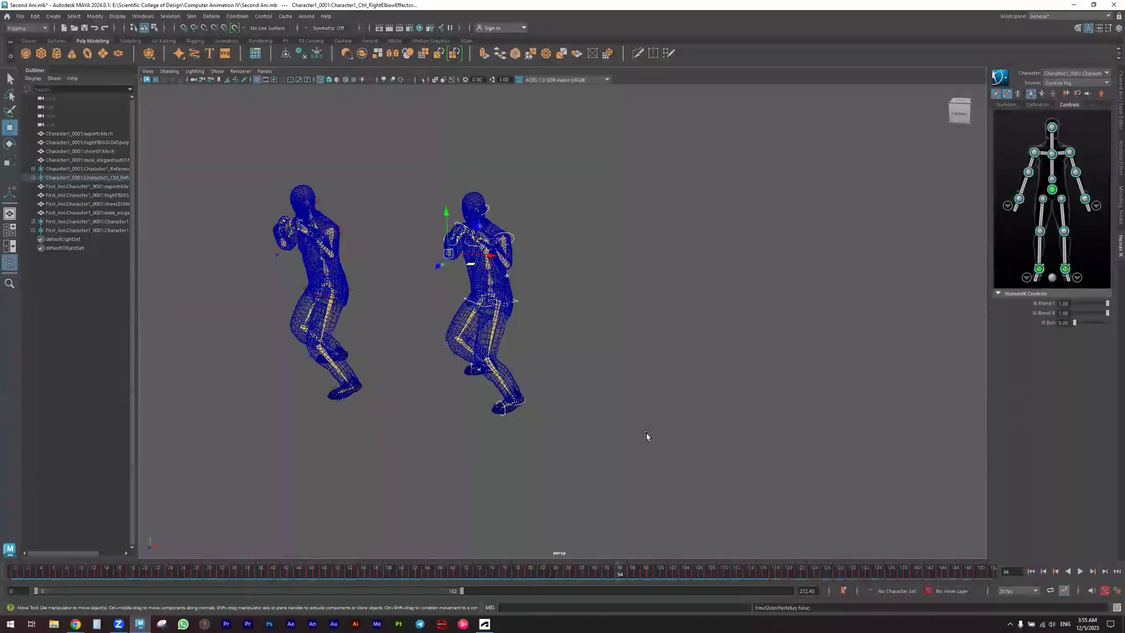
Extend the playback range to frame 162, play the result, and select the left boxer's effectors.
left_click_drag(463, 591, 488, 591)
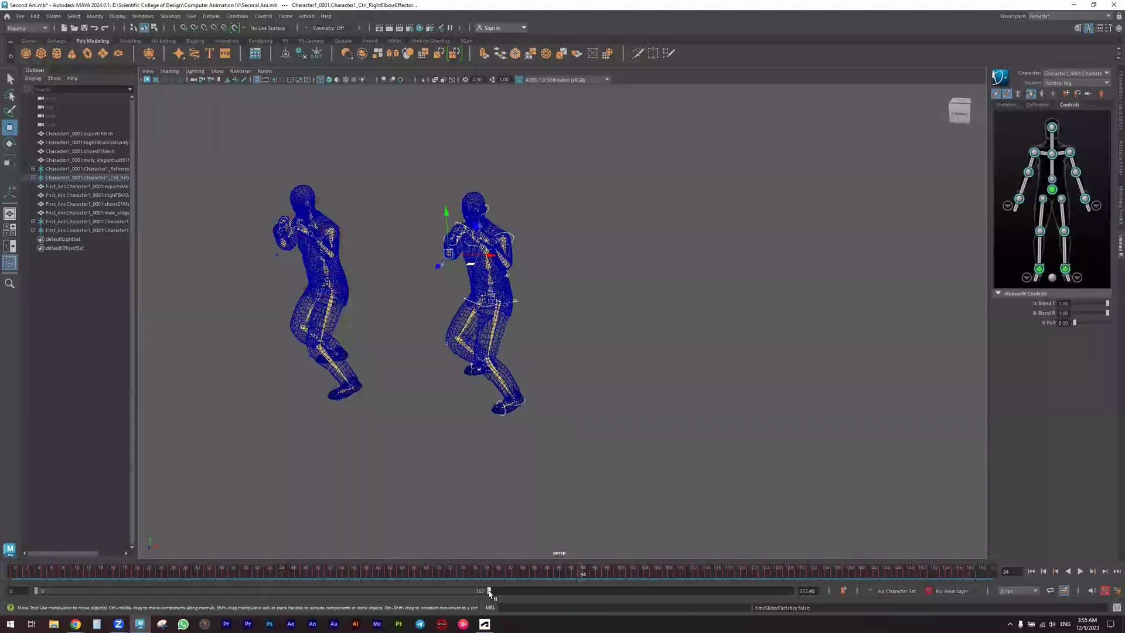
left_click(14, 571)
key("alt+v")
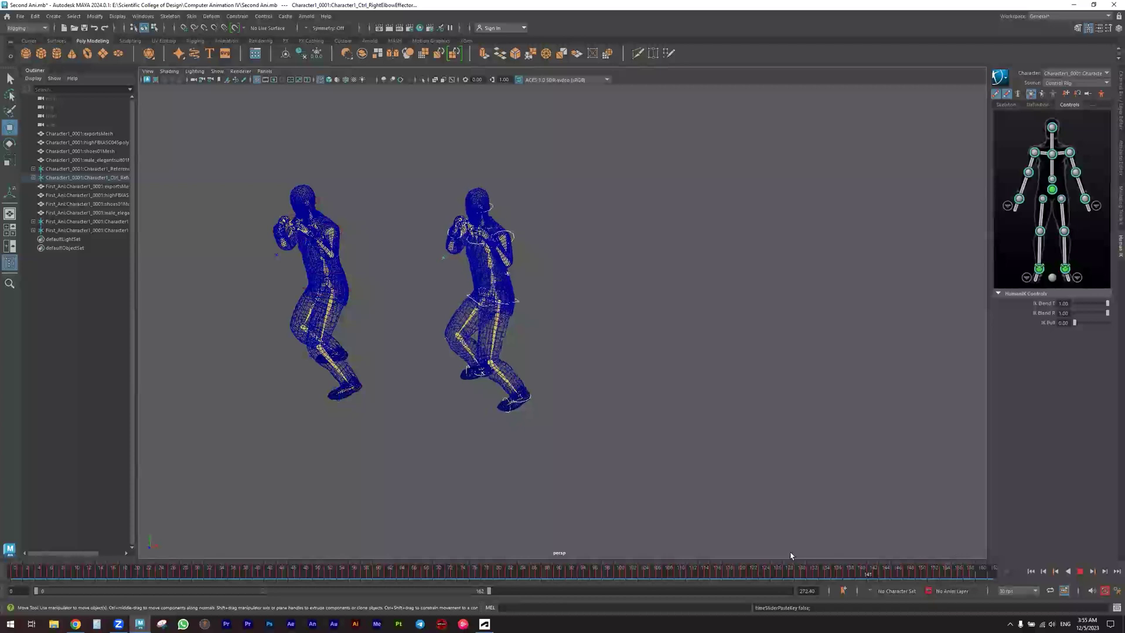
key("Escape")
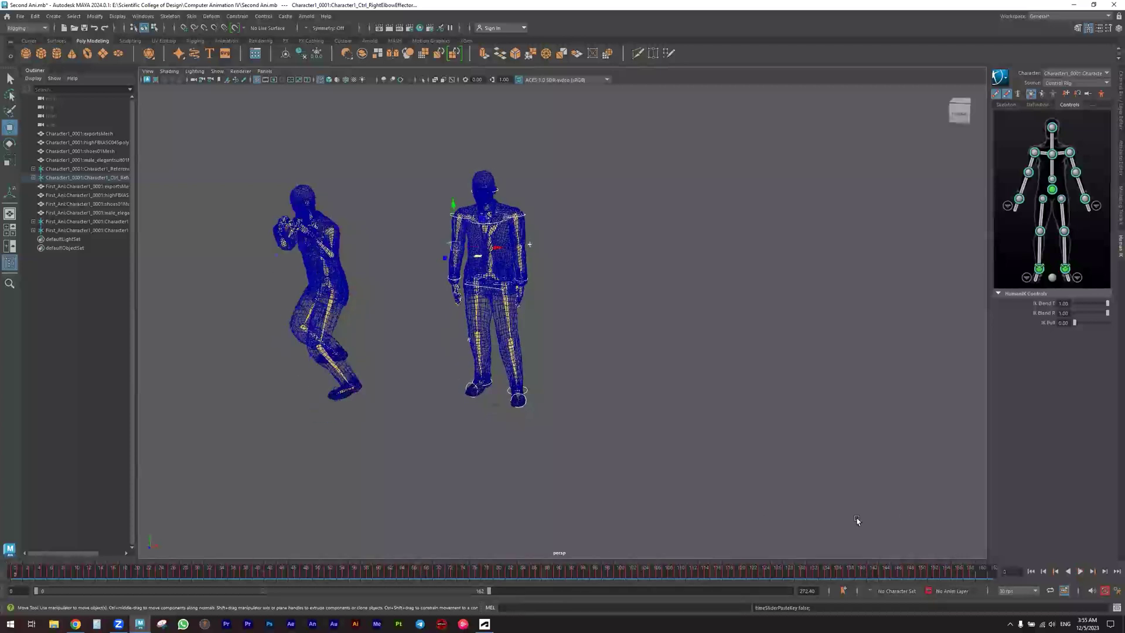
left_click(1081, 571)
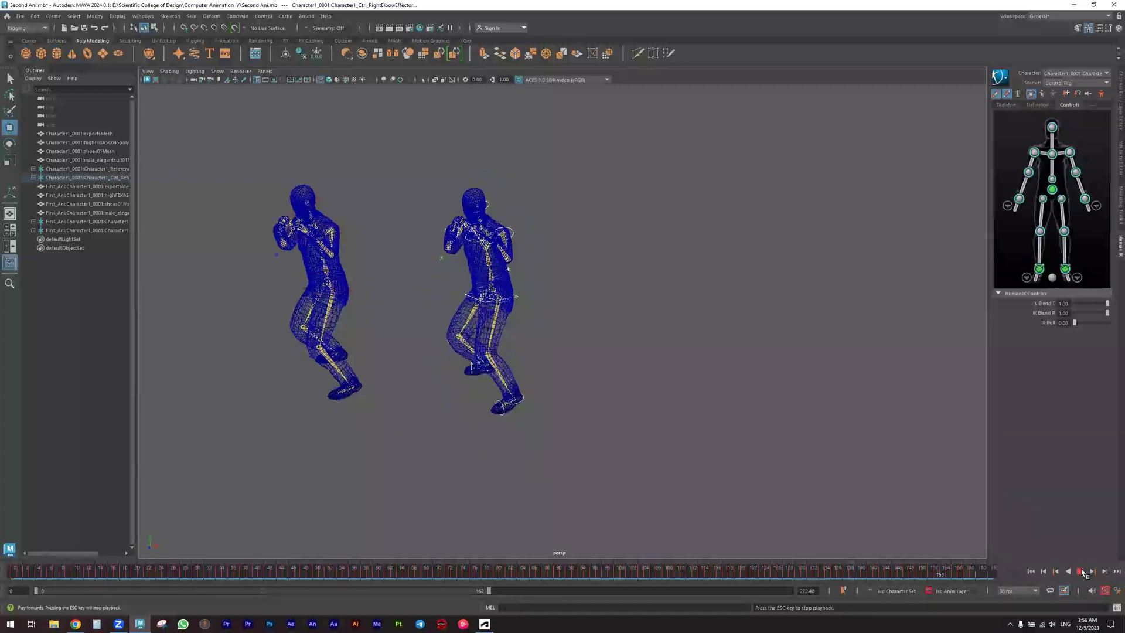
left_click(1080, 571)
left_click(324, 263)
left_click_drag(392, 148, 236, 433)
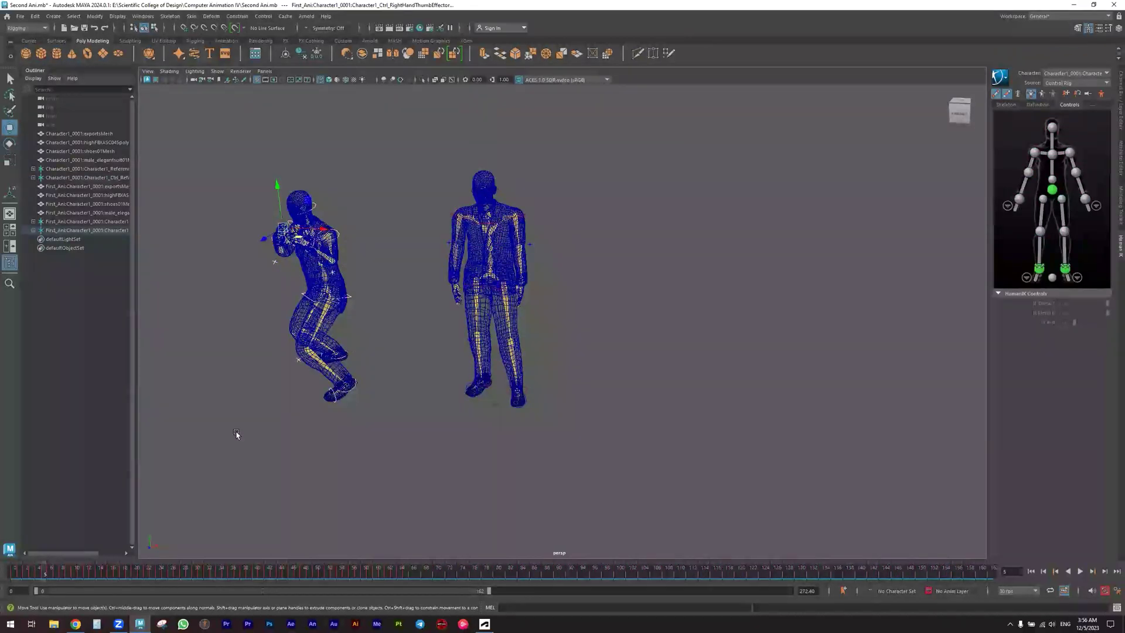
Delete the First_Ani control rig, then its meshes and reference in the Outliner.
left_click(80, 234)
key("Delete")
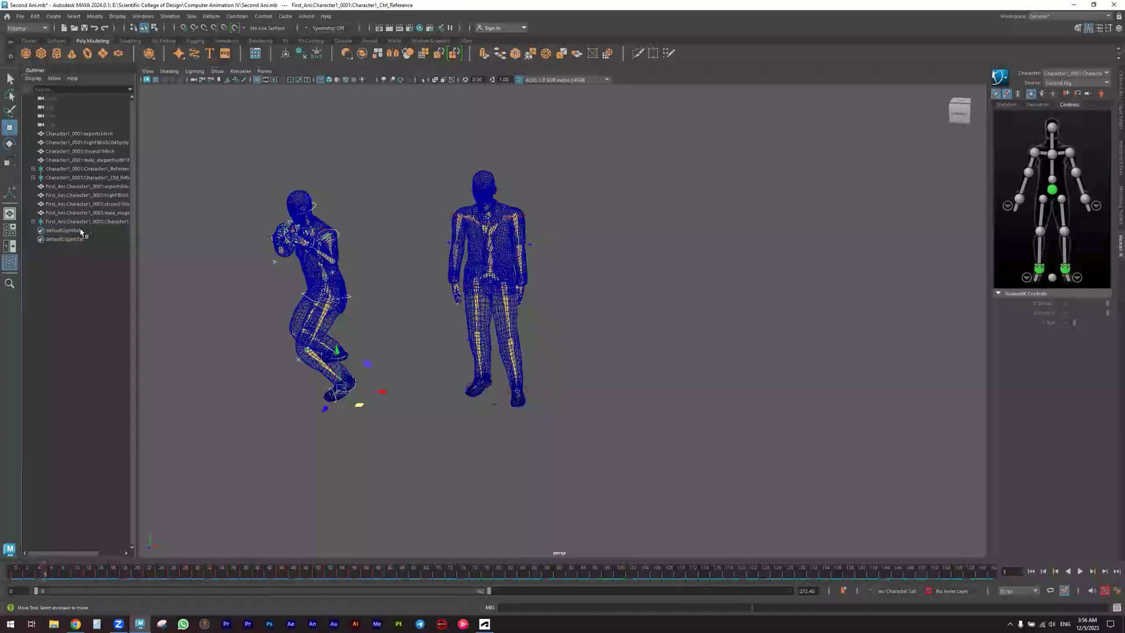
left_click(88, 213)
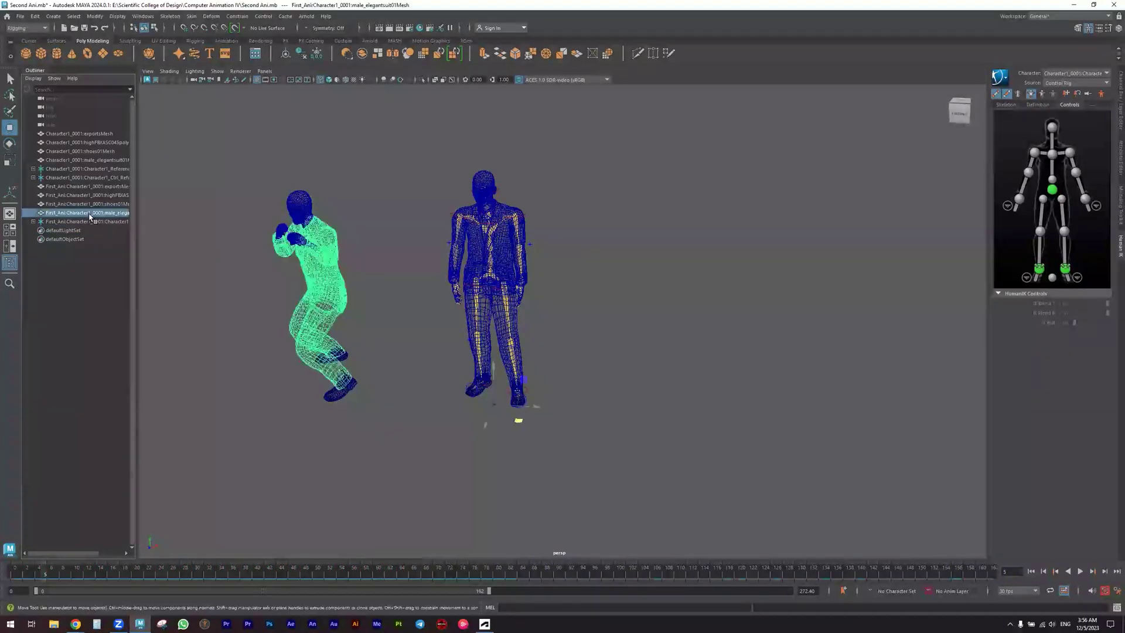
left_click(90, 186)
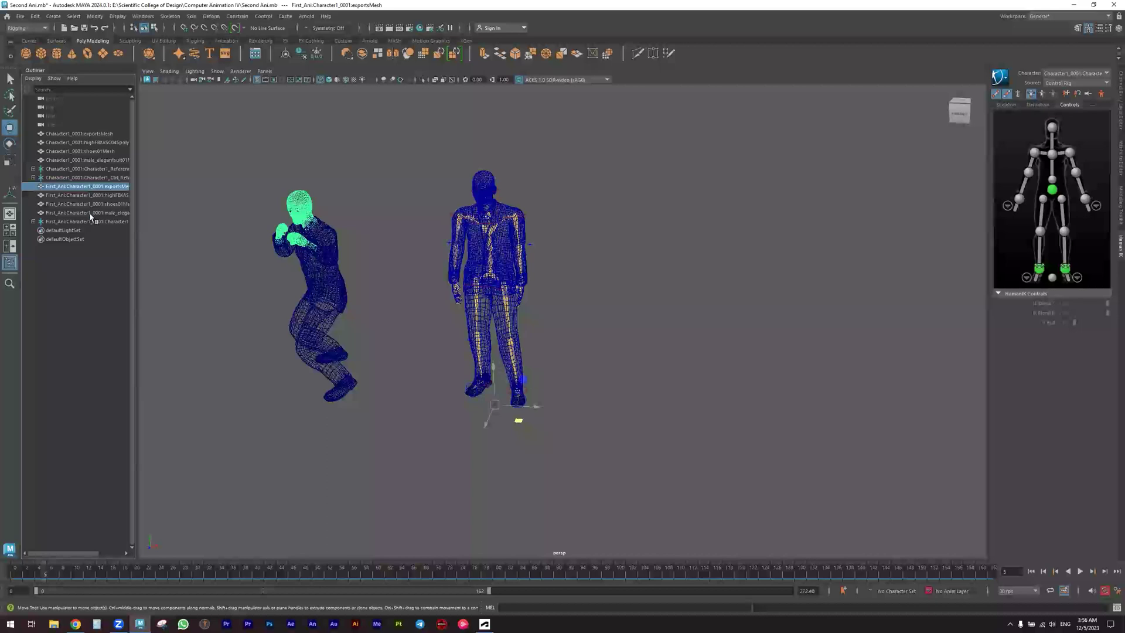
left_click(90, 221, "shift")
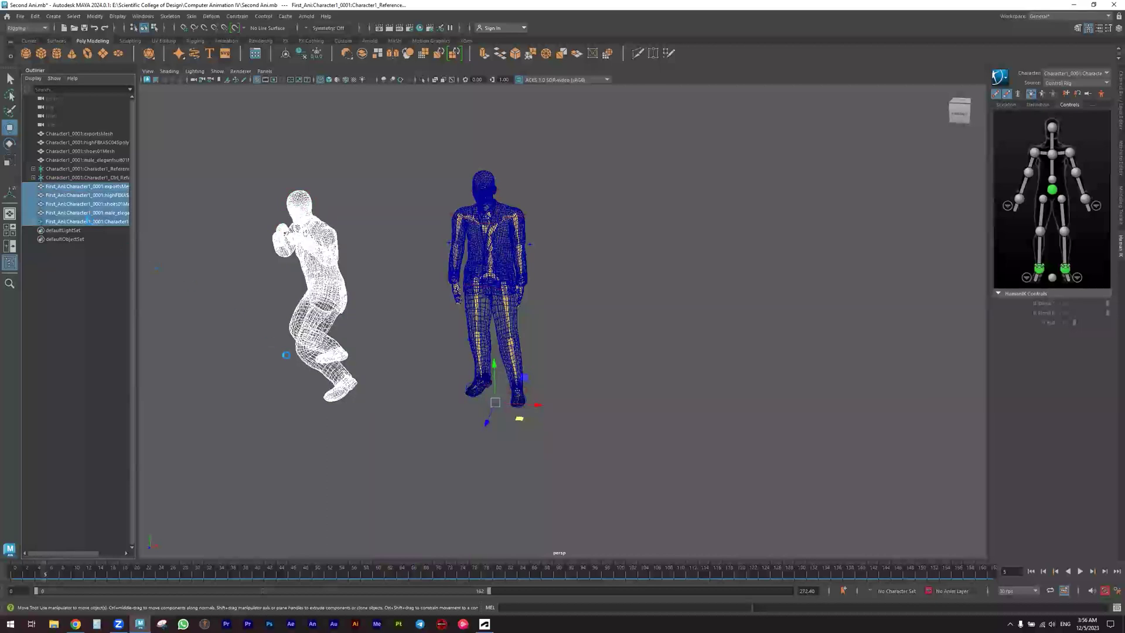
key("Delete")
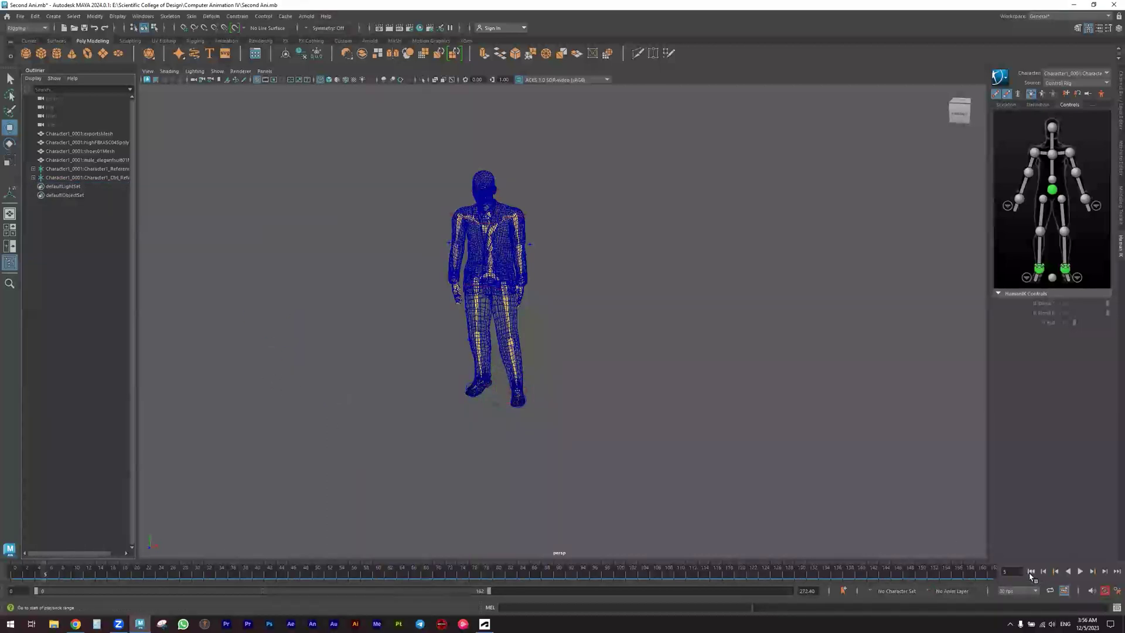
left_click(1080, 571)
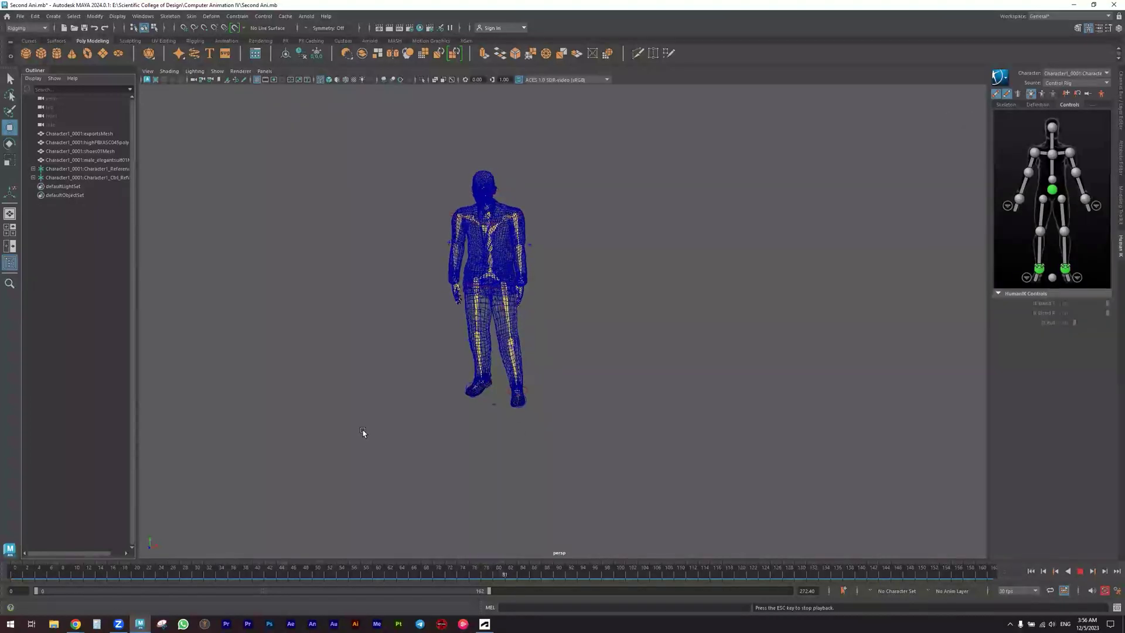
left_click(1081, 571)
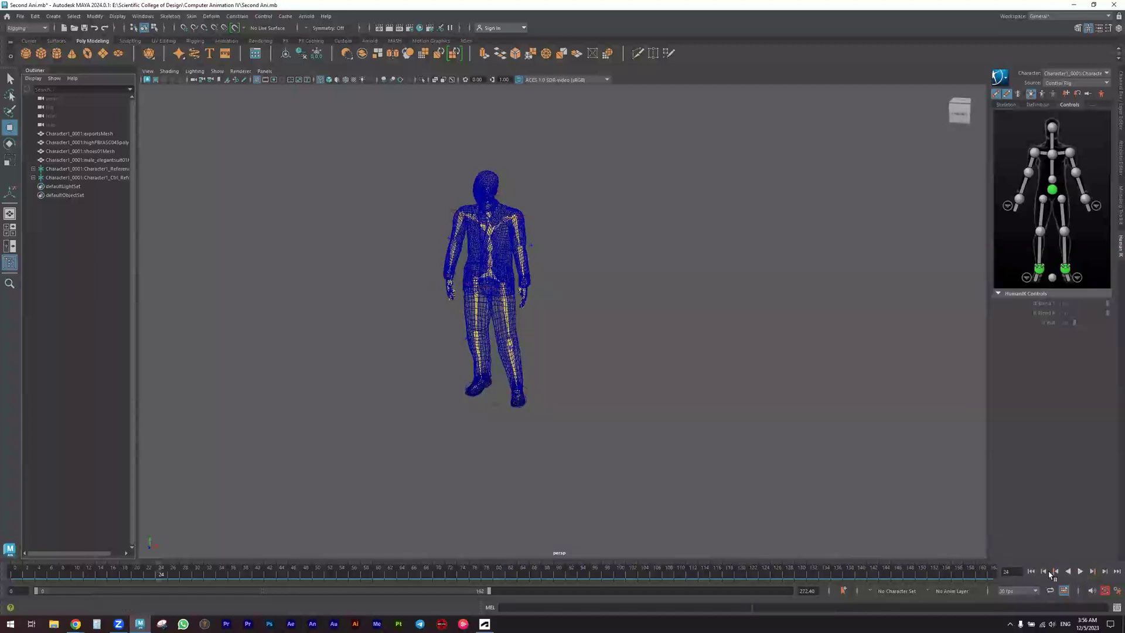
left_click(1031, 571)
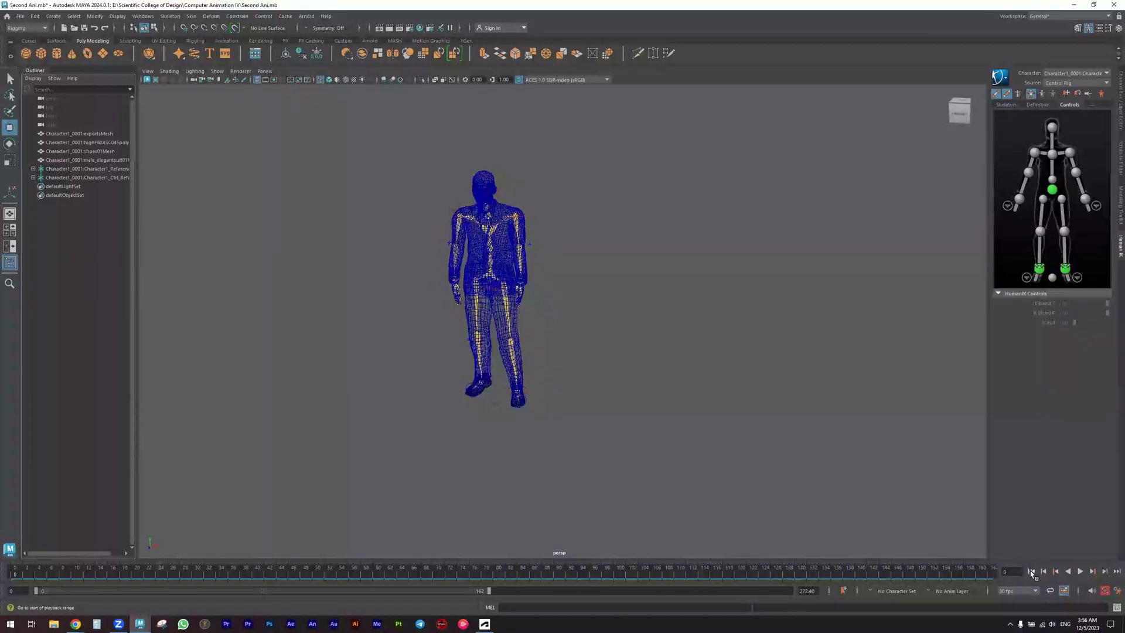
left_click(1080, 572)
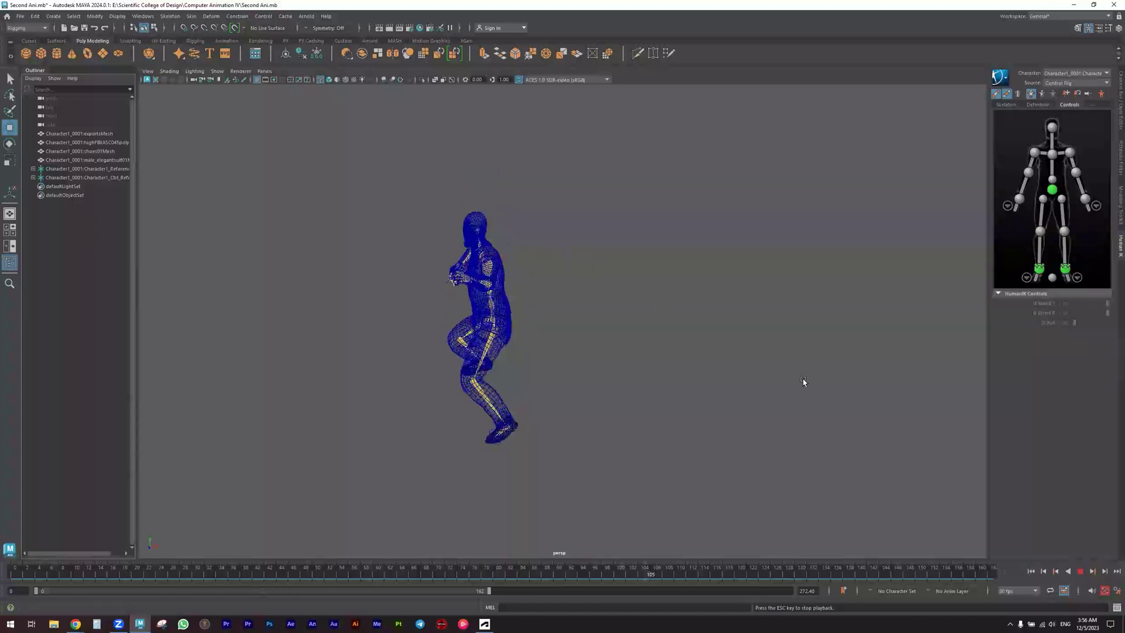
left_click(1080, 571)
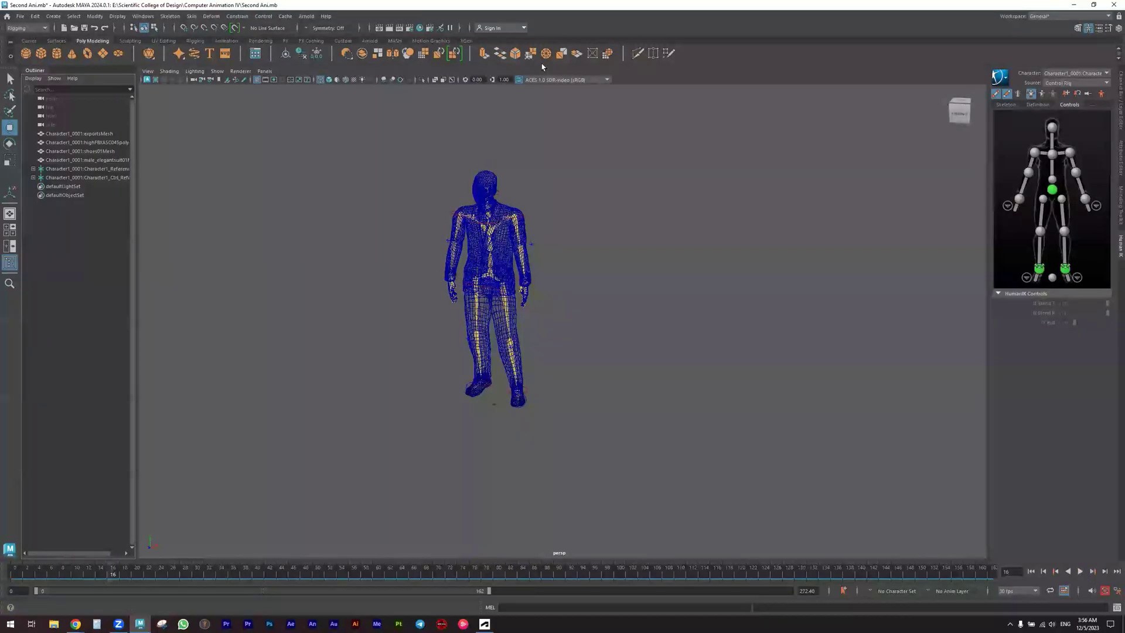